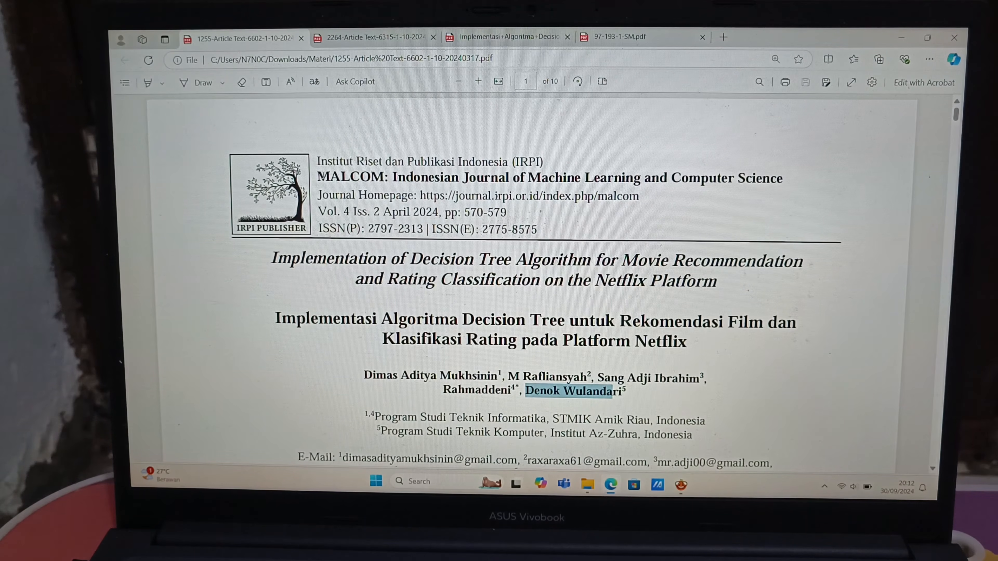
Step: Mark the journal name MALCOM and the issue date 2 April 2024 in the article header while reading it
drag(322, 176, 395, 177)
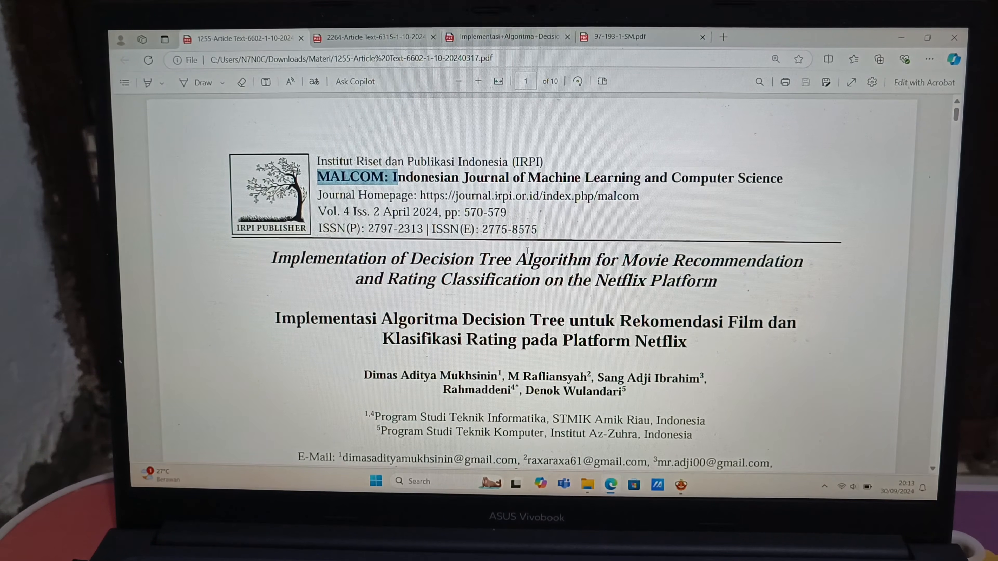
scroll(405, 173, down, 1)
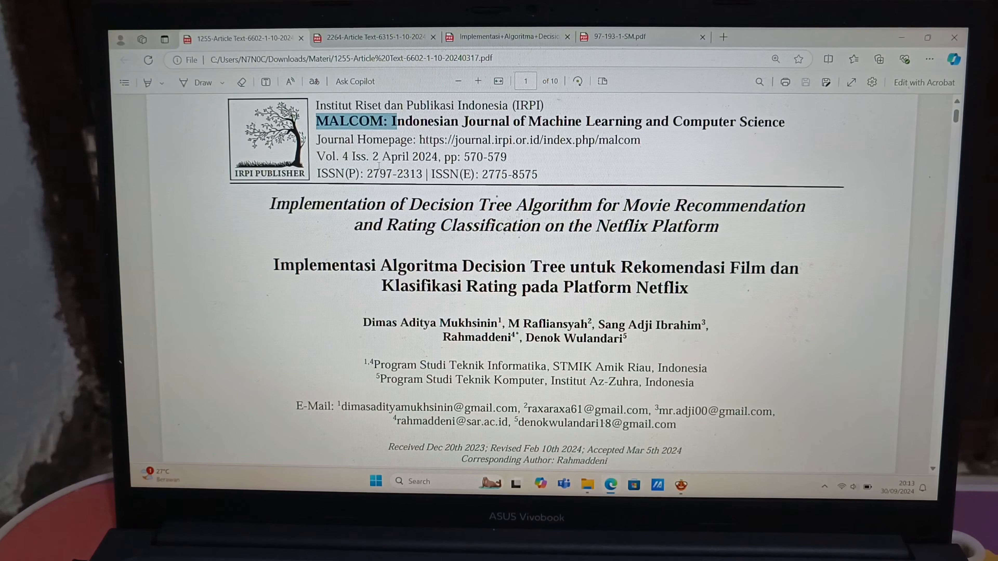
click(373, 157)
drag(372, 157, 429, 158)
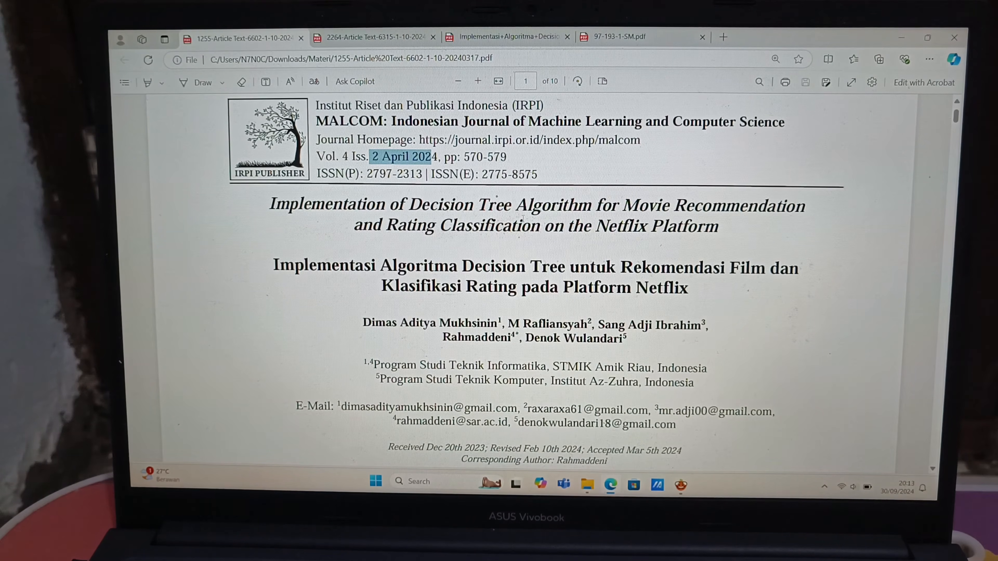
scroll(529, 266, down, 3)
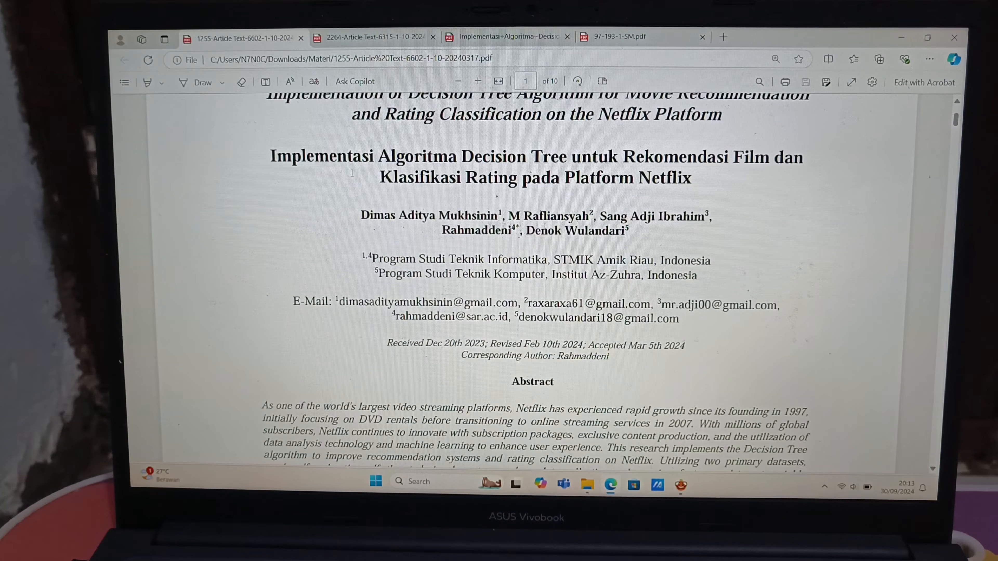
Step: Read the Indonesian article title and the authors' affiliations, marking the start of the title and the Teknik Komputer study program
drag(270, 157, 423, 158)
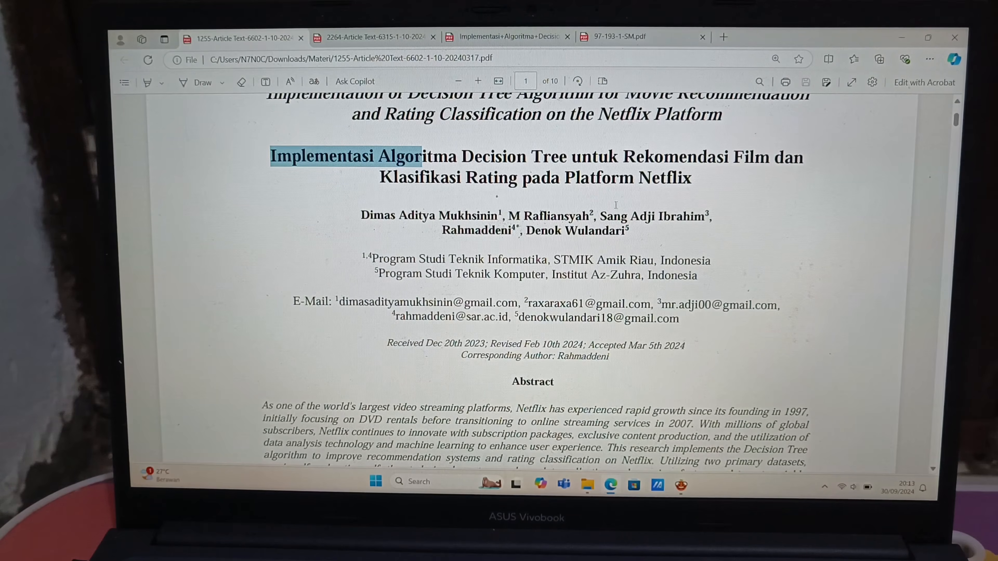
scroll(615, 202, down, 1)
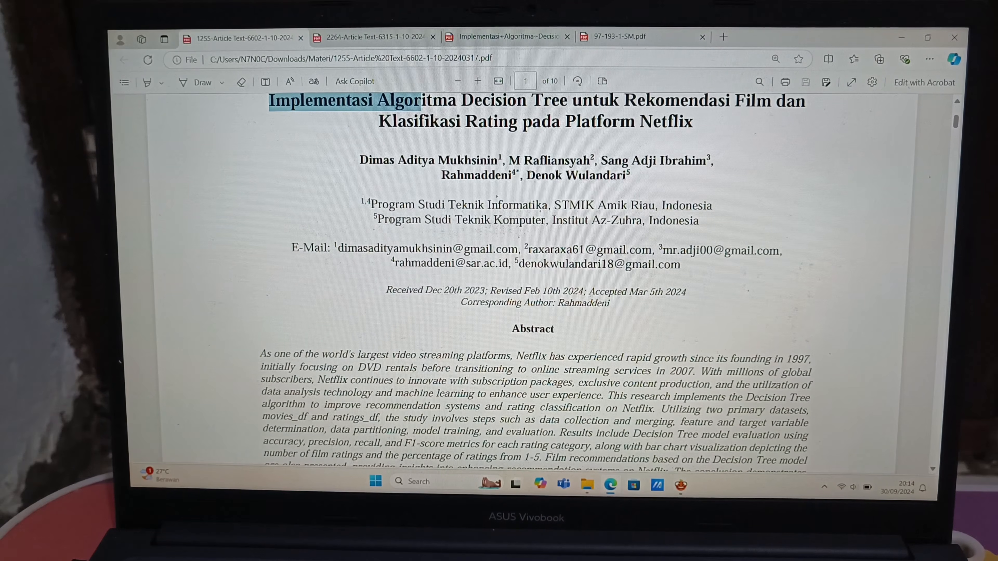
drag(373, 219, 531, 220)
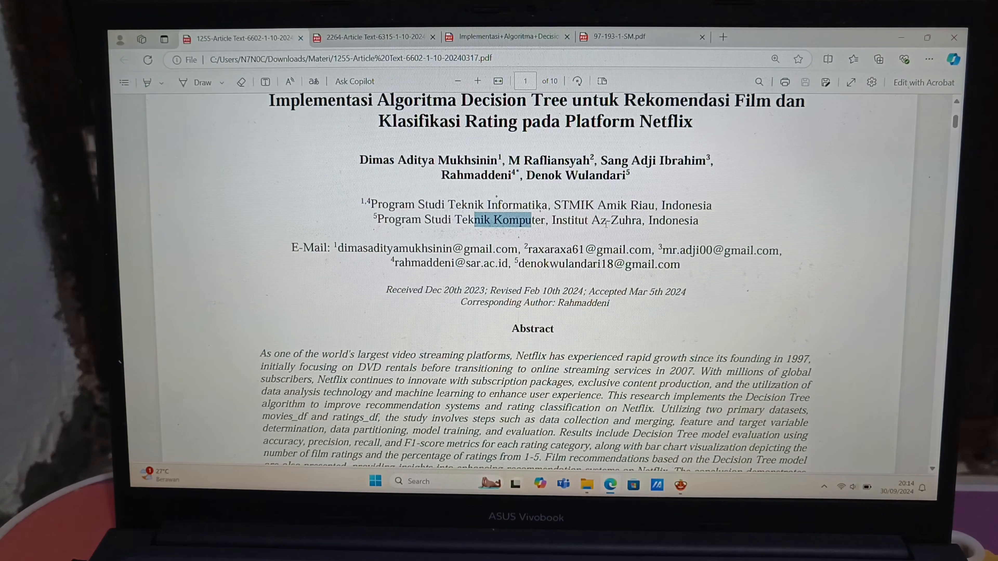
scroll(607, 226, down, 3)
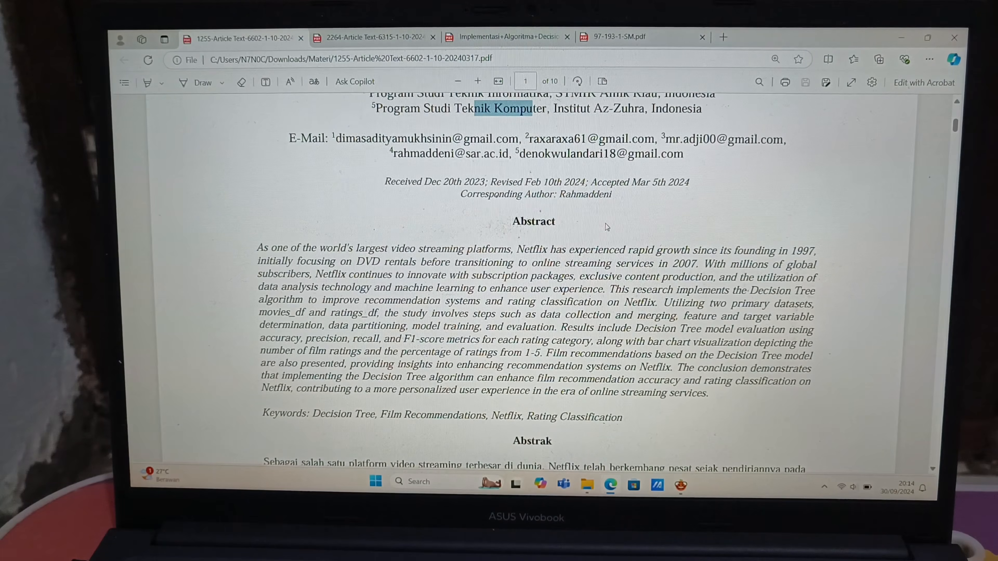
scroll(603, 227, up, 1)
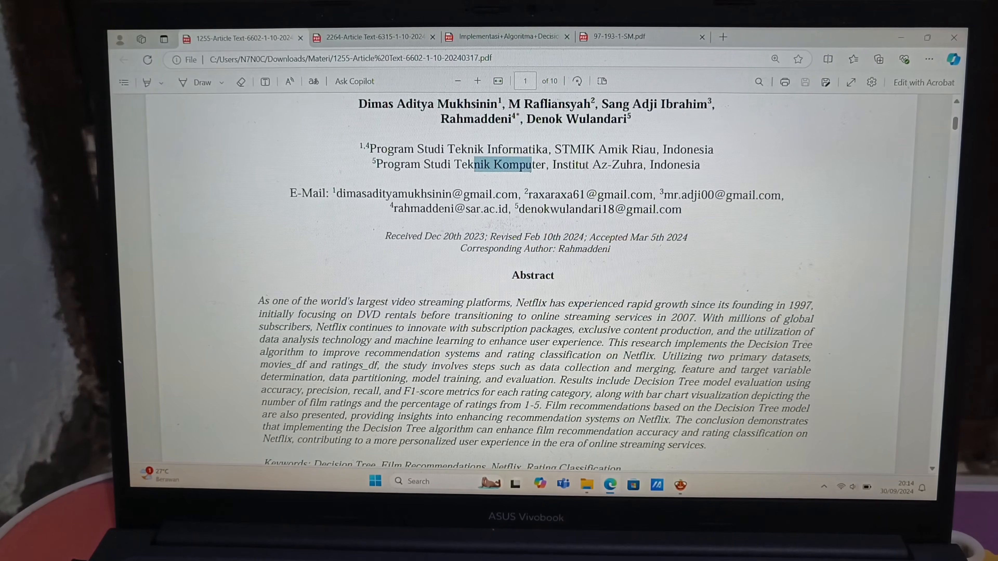
scroll(491, 177, up, 2)
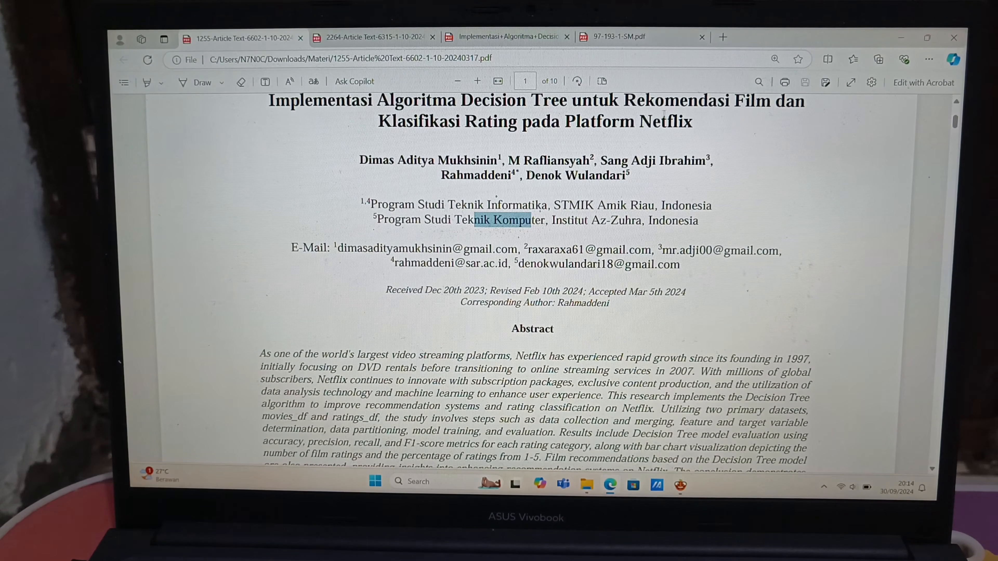
Step: Go to section 1.3 Decision Tree on page 3 and read its opening definition of the method
scroll(684, 149, down, 2)
scroll(684, 149, down, 6)
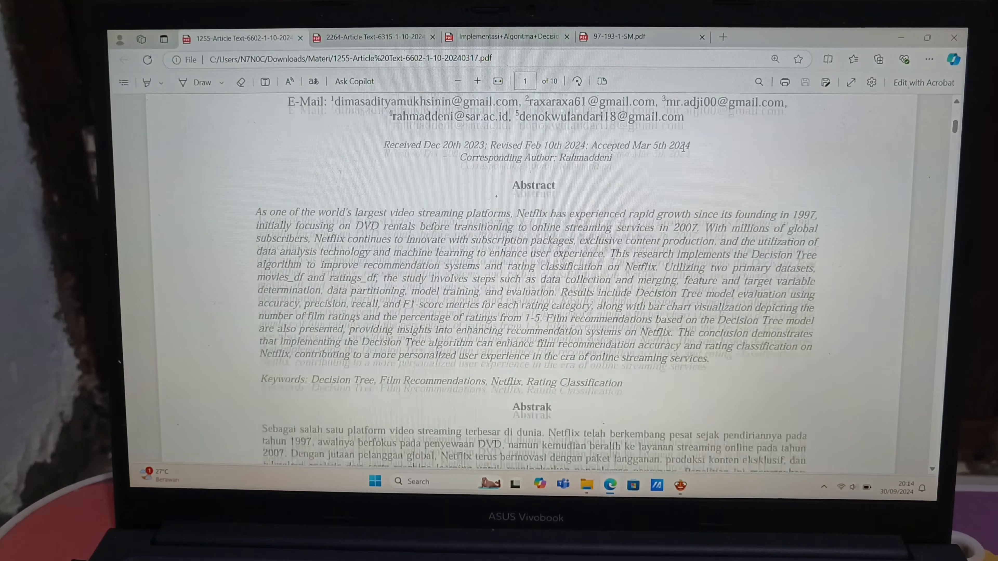
scroll(683, 149, down, 15)
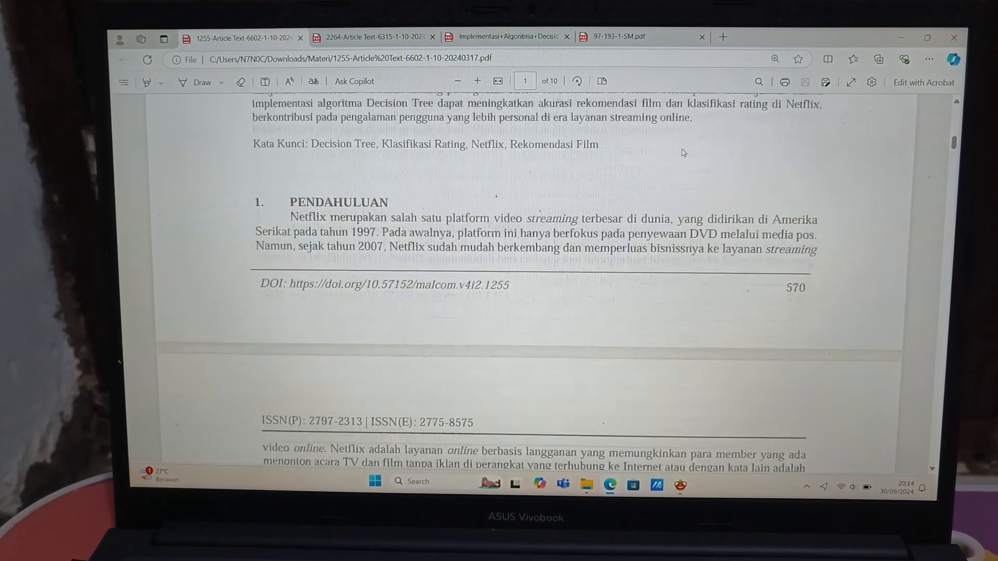
scroll(679, 149, down, 15)
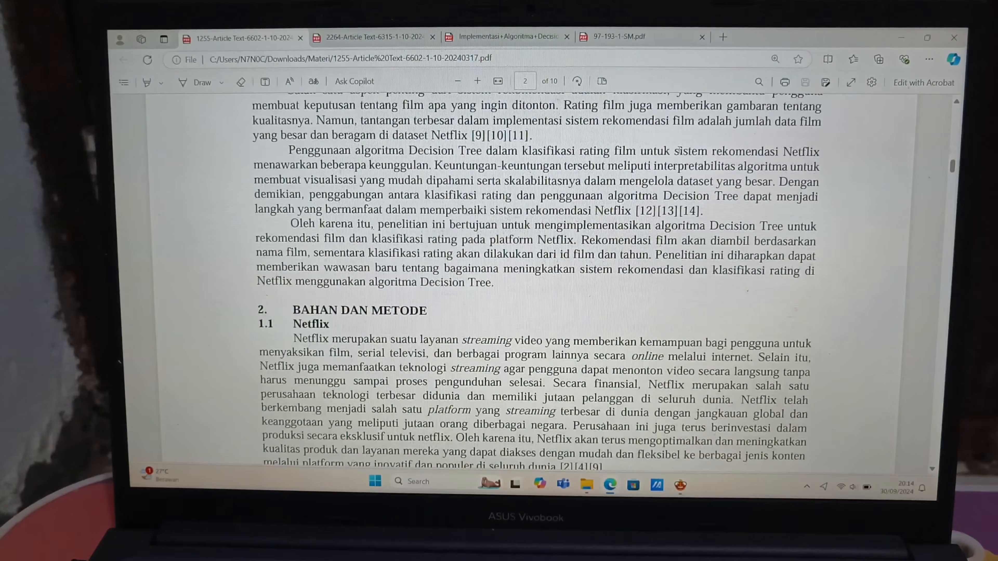
scroll(679, 150, down, 8)
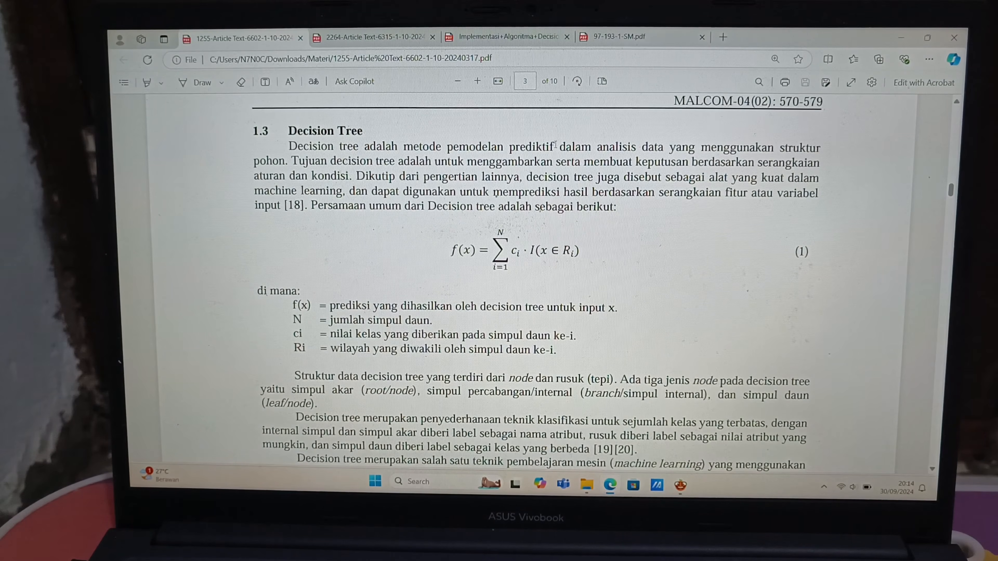
drag(558, 146, 609, 146)
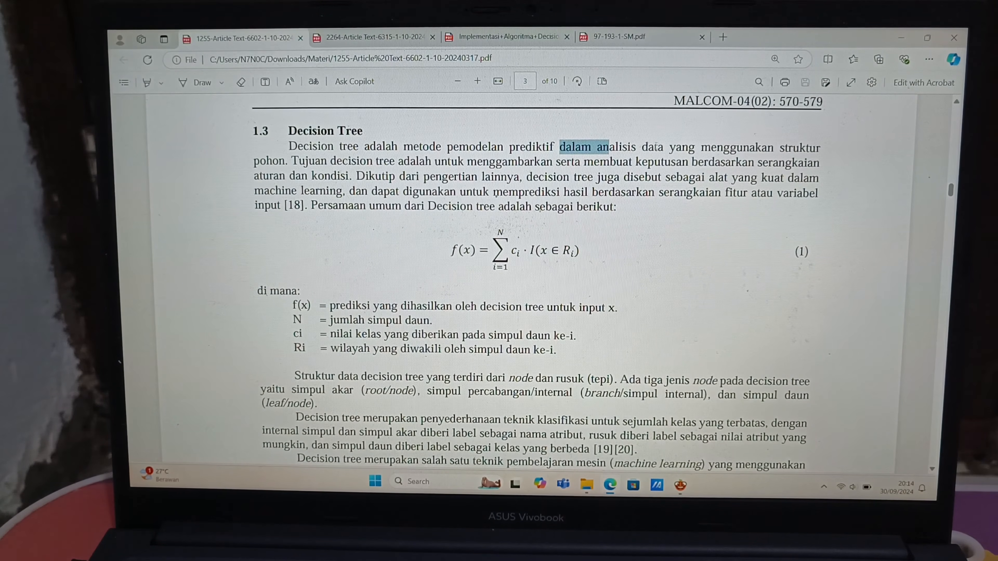
click(808, 146)
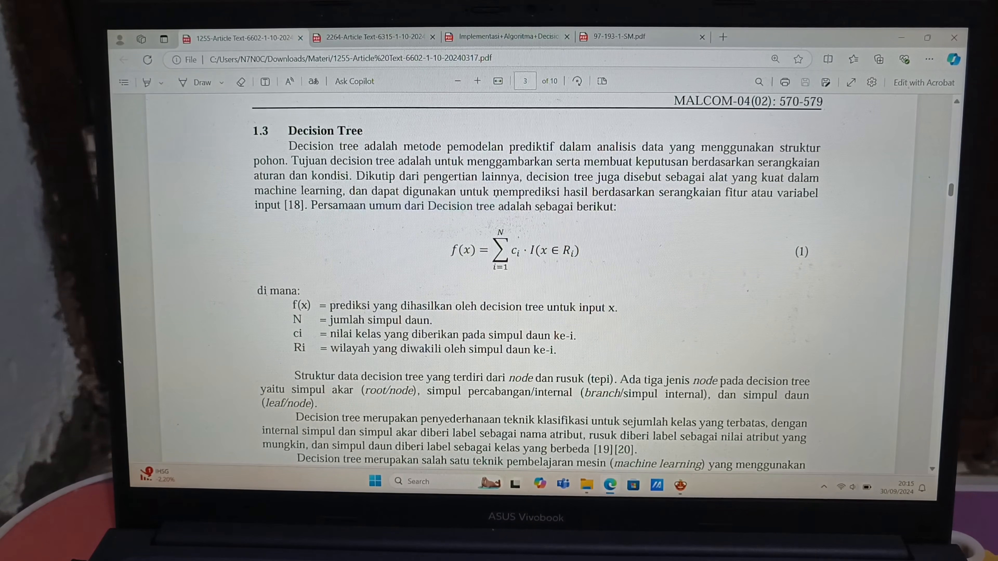
Step: Read the definitions of f(x), N, ci and Ri below equation (1), marking text in them
drag(330, 306, 612, 308)
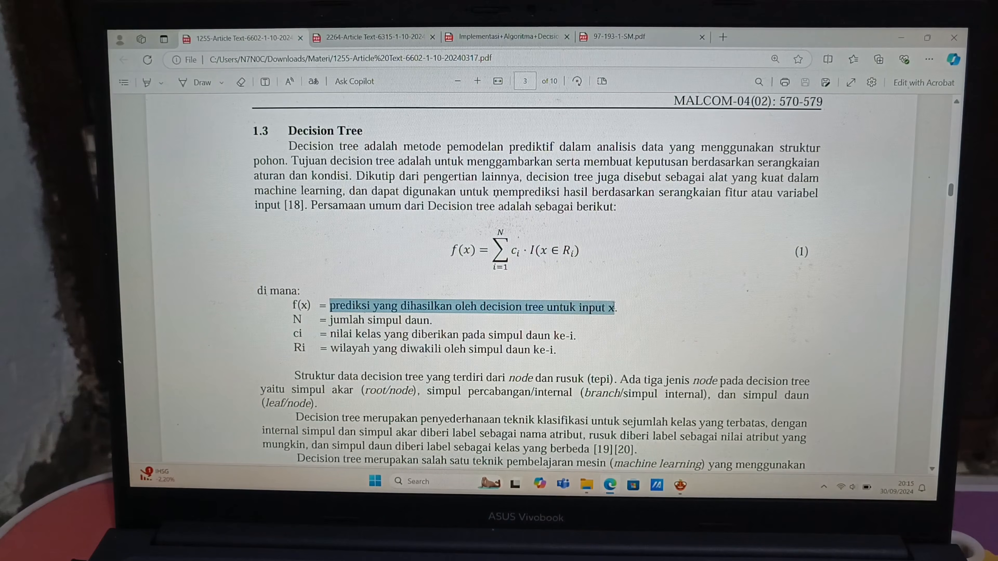
click(612, 307)
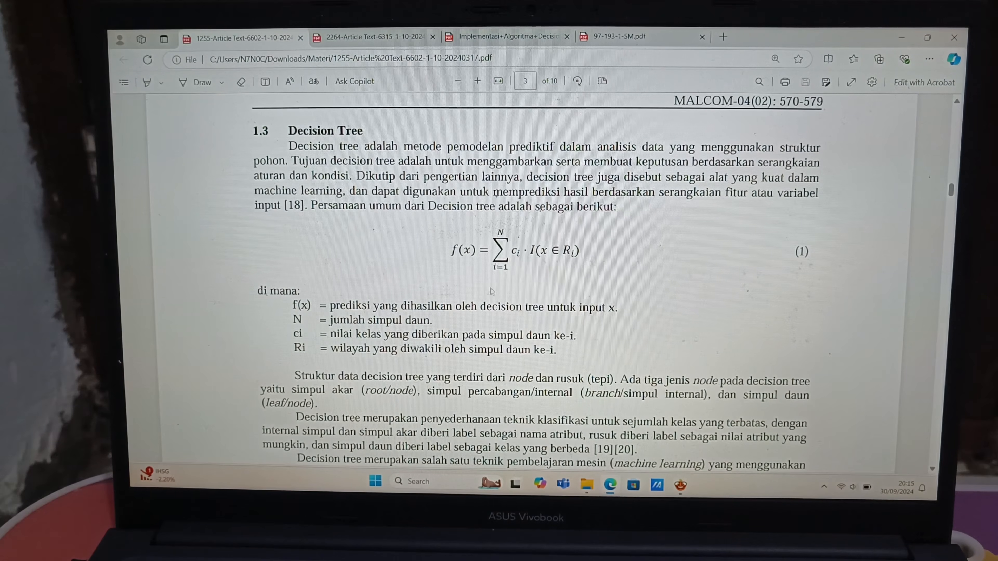
drag(403, 321, 400, 333)
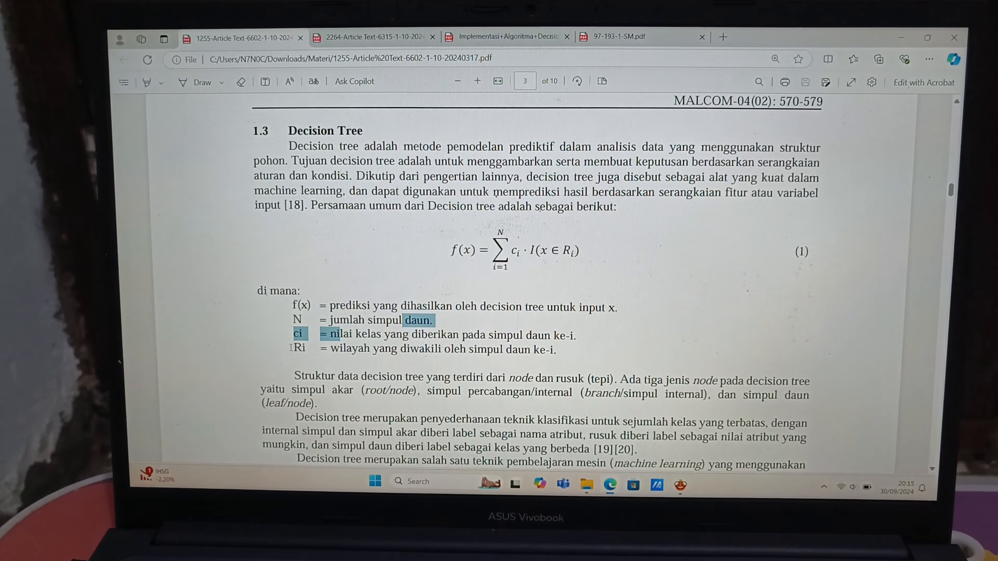
drag(373, 349, 425, 350)
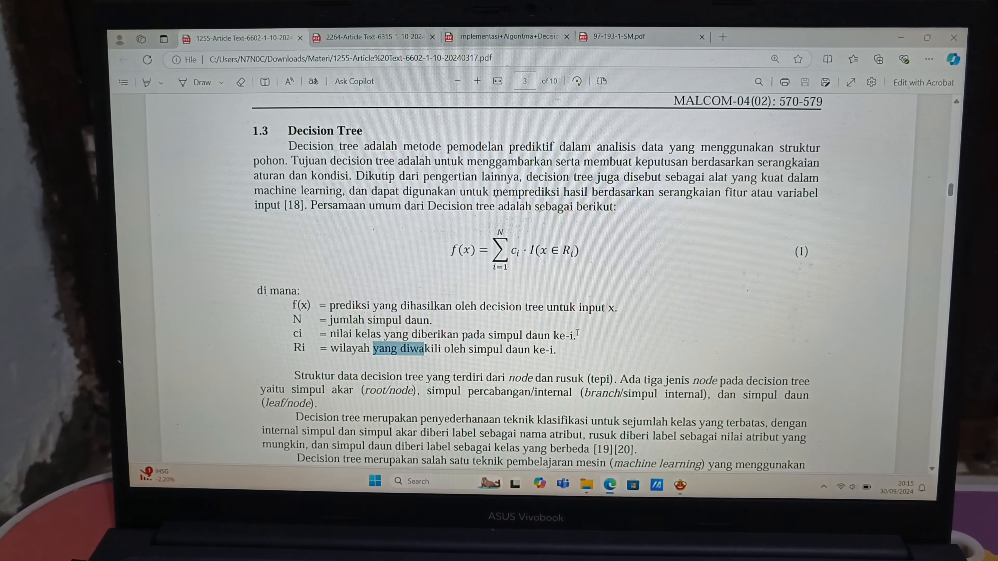
Step: Read the paragraph on the decision tree's data structure, marking the passages on root, branch and leaf nodes
scroll(579, 332, down, 2)
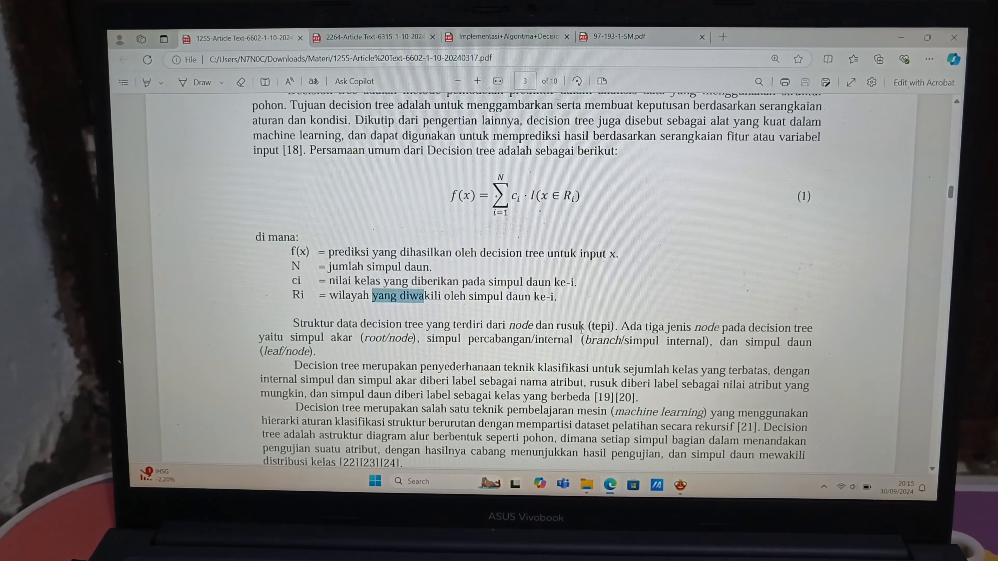
scroll(336, 330, down, 2)
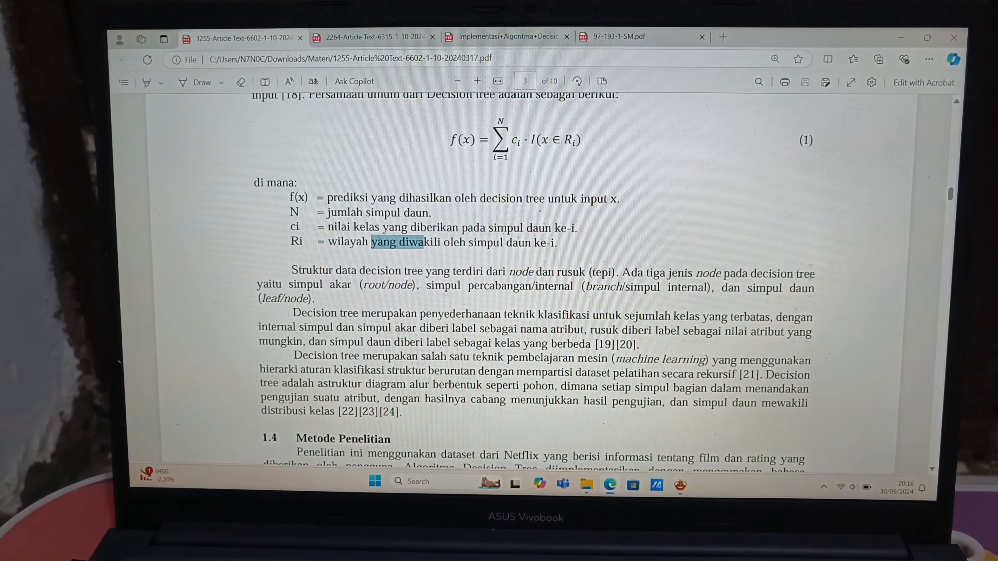
drag(762, 274, 813, 289)
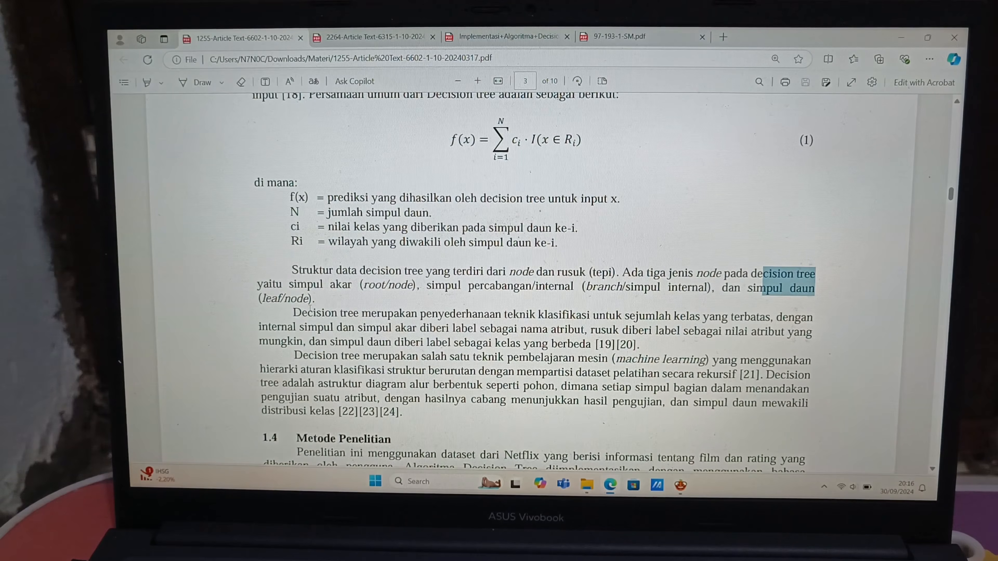
triple_click(305, 286)
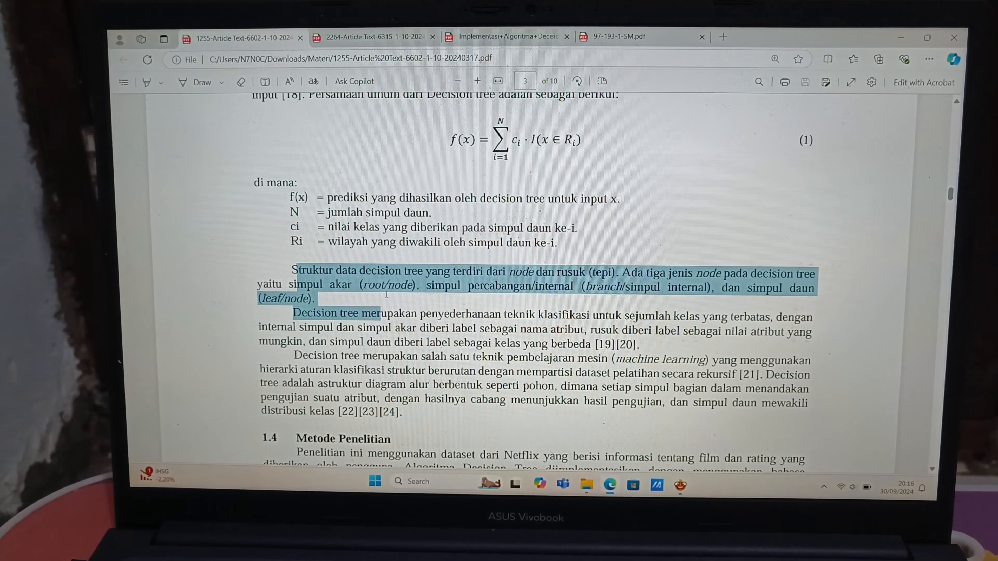
click(353, 288)
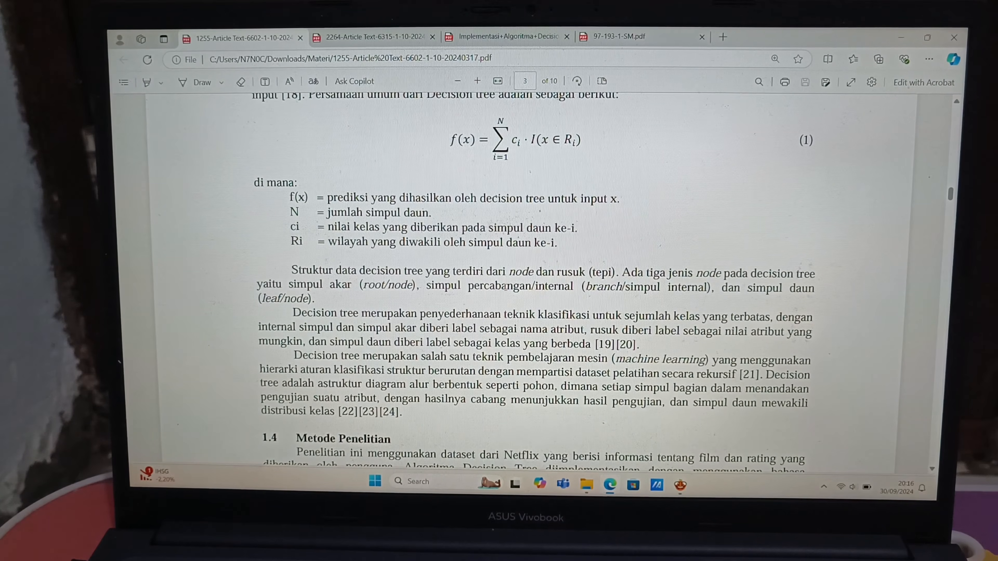
drag(502, 287, 508, 287)
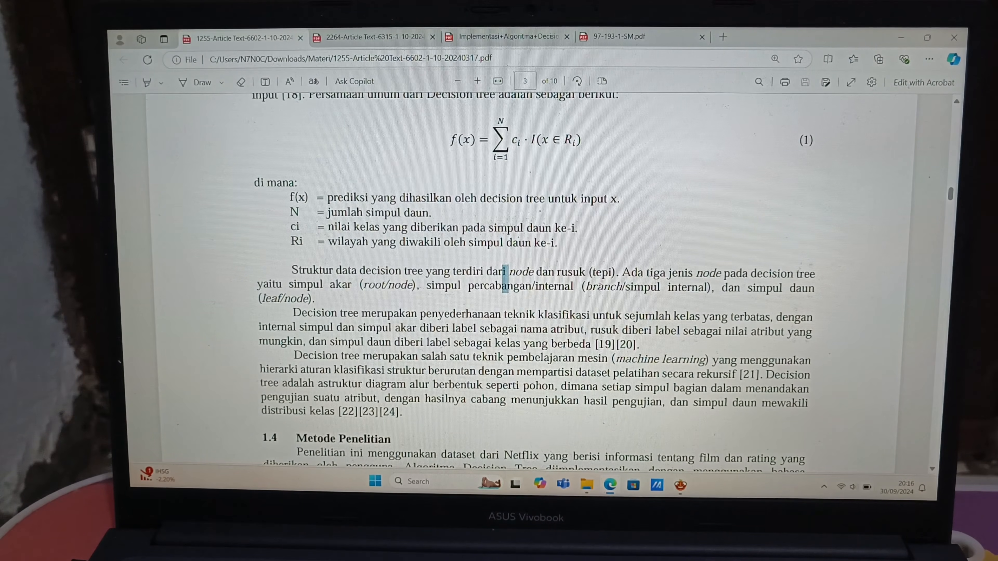
drag(598, 287, 622, 286)
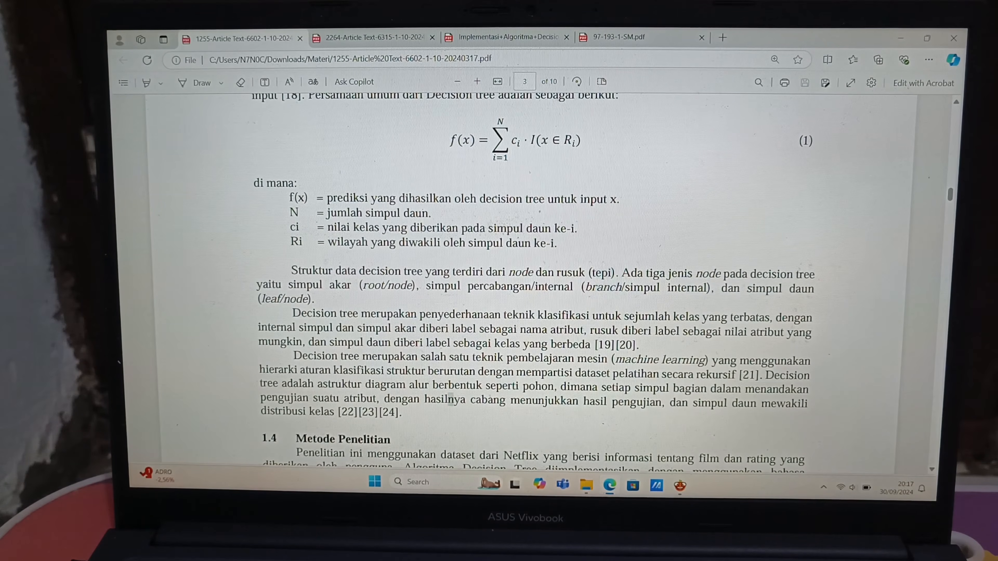
Step: Read the last paragraph of section 1.3, marking the tree-shaped flow diagram description and the words "distribusi kelas"
drag(455, 399, 519, 386)
drag(422, 403, 482, 387)
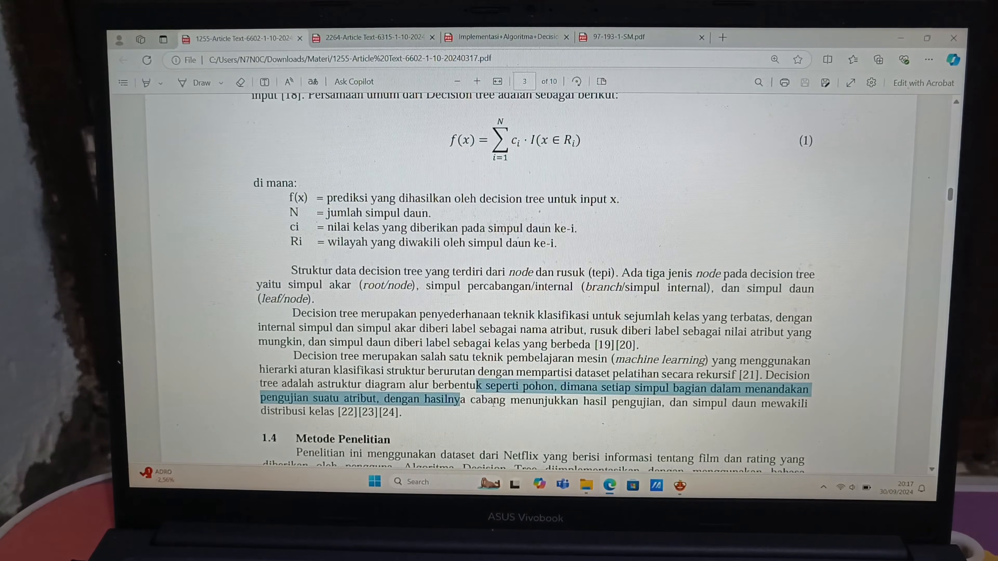
click(519, 405)
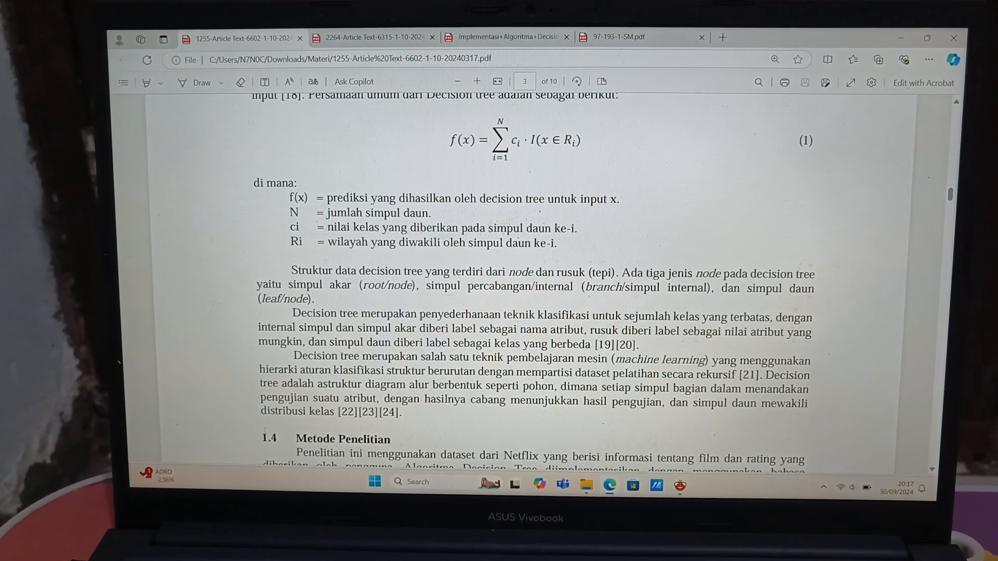
drag(267, 412, 329, 412)
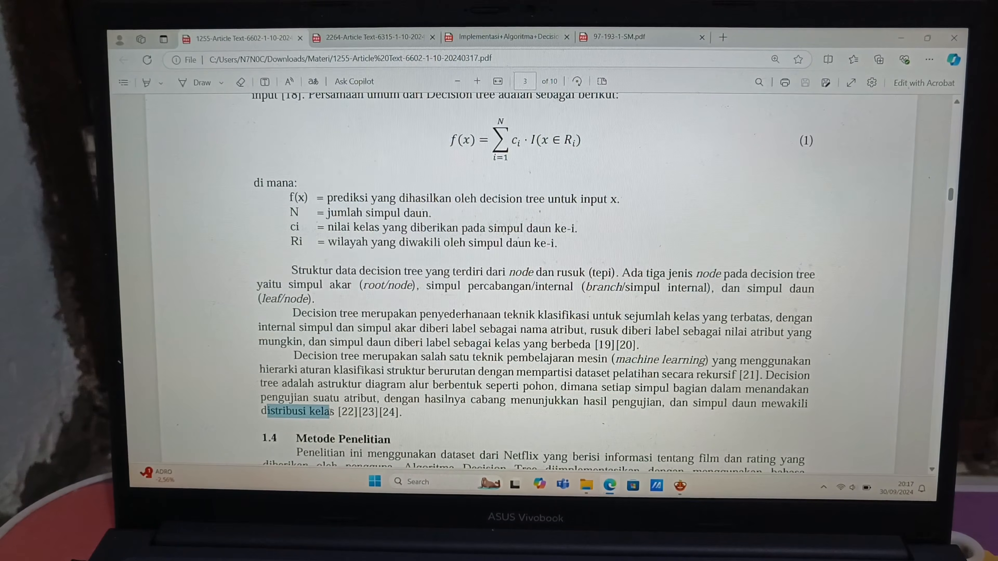
Step: Return to the Abstrak on page 1 and mark "Hasilnya mencakup evaluasi" at the start of the results sentence
scroll(455, 378, up, 3)
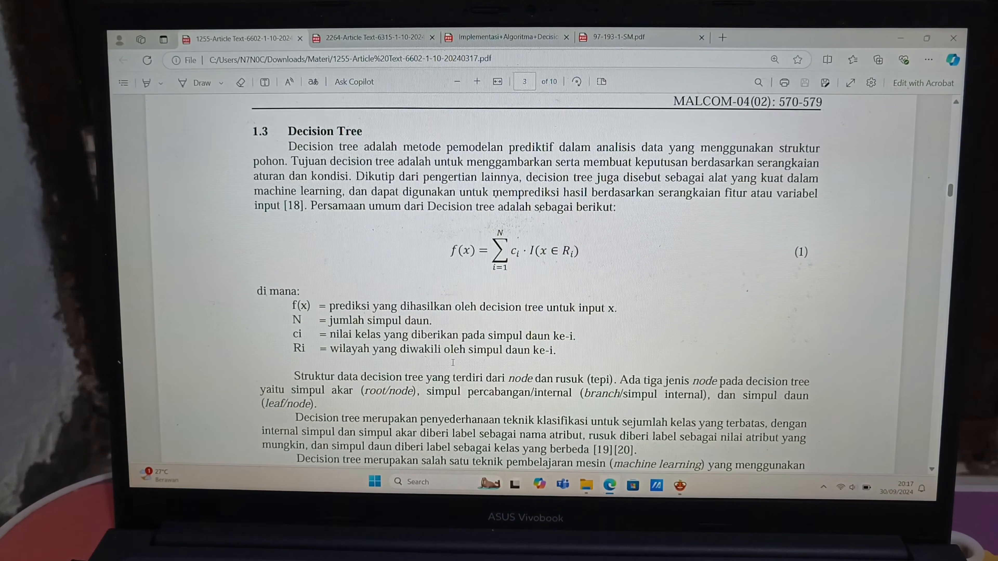
scroll(454, 362, up, 15)
scroll(452, 365, up, 15)
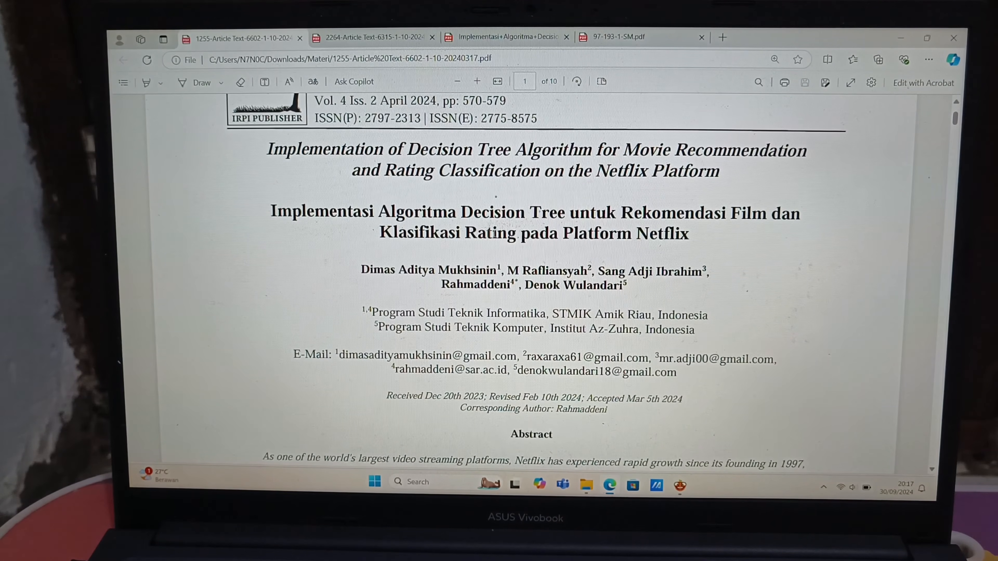
scroll(619, 236, down, 5)
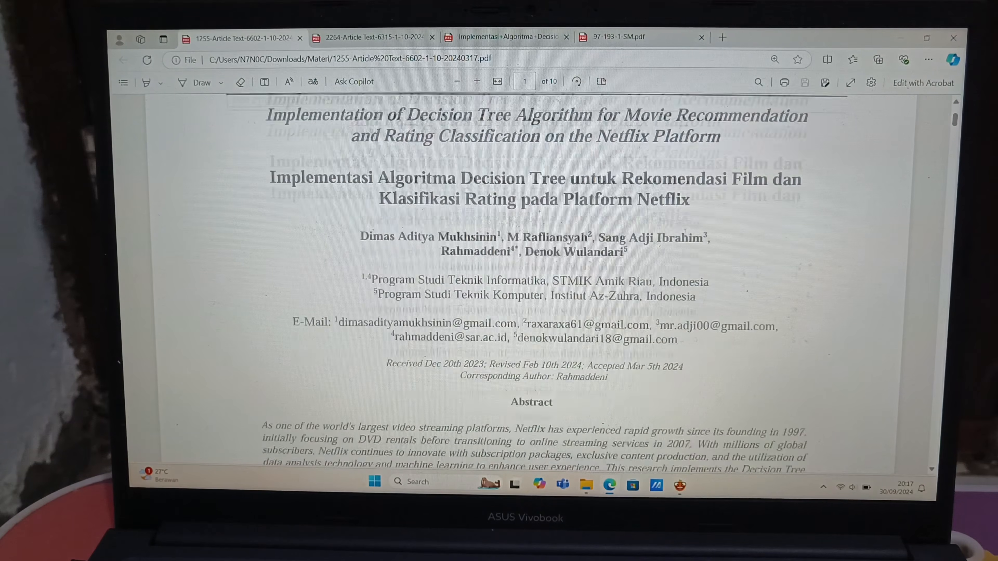
scroll(621, 282, down, 4)
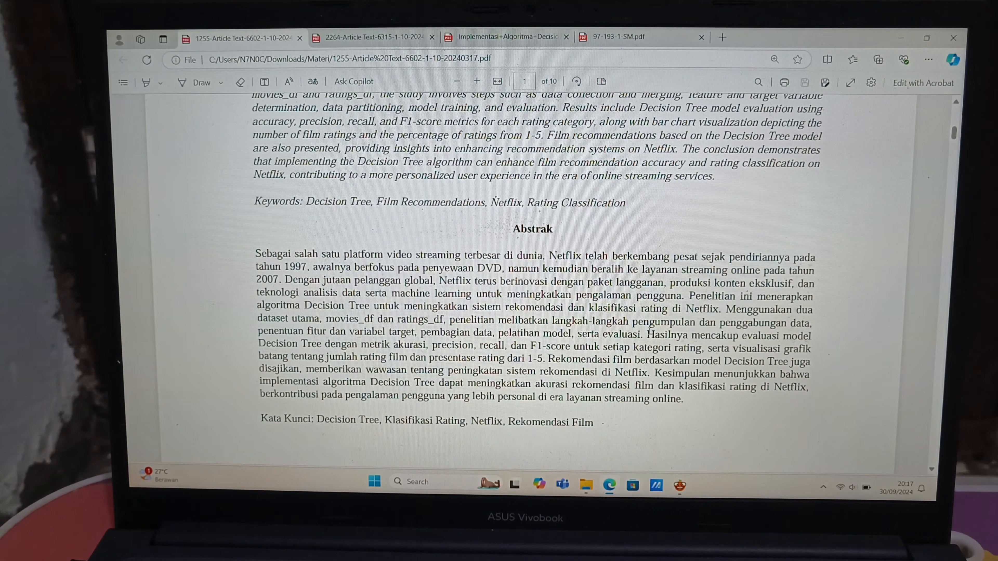
drag(648, 333, 779, 335)
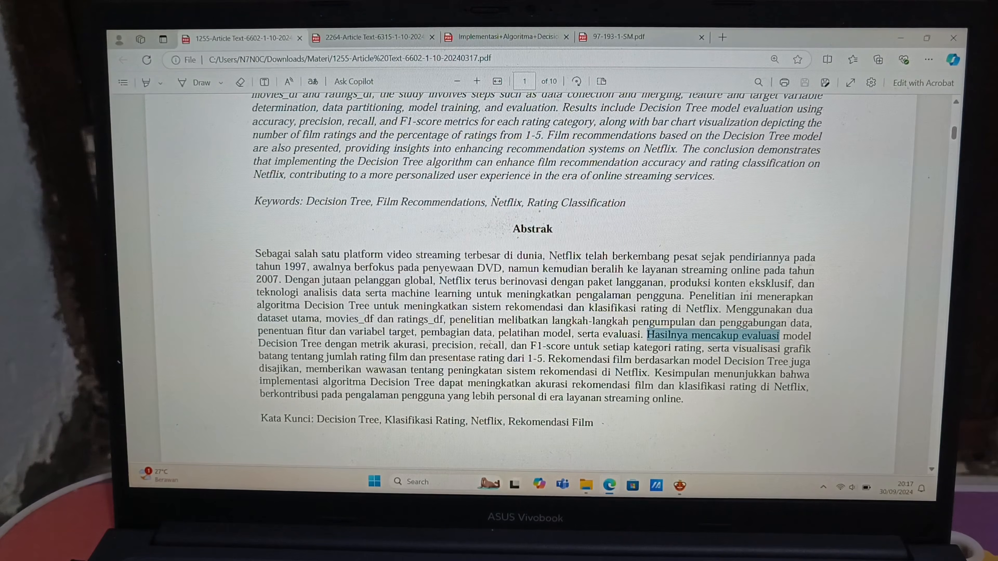
Step: Read the end of the Netflix article's Abstrak, marking from "berdasarkan model Decision Tree" to the start of the "Kesimpulan" sentence
click(518, 345)
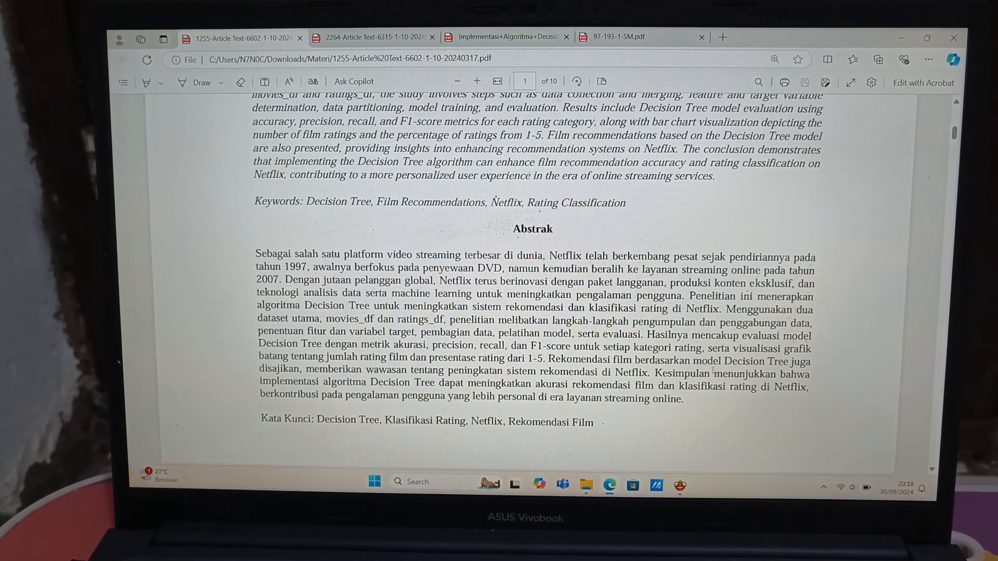
drag(655, 361, 665, 361)
drag(729, 370, 780, 373)
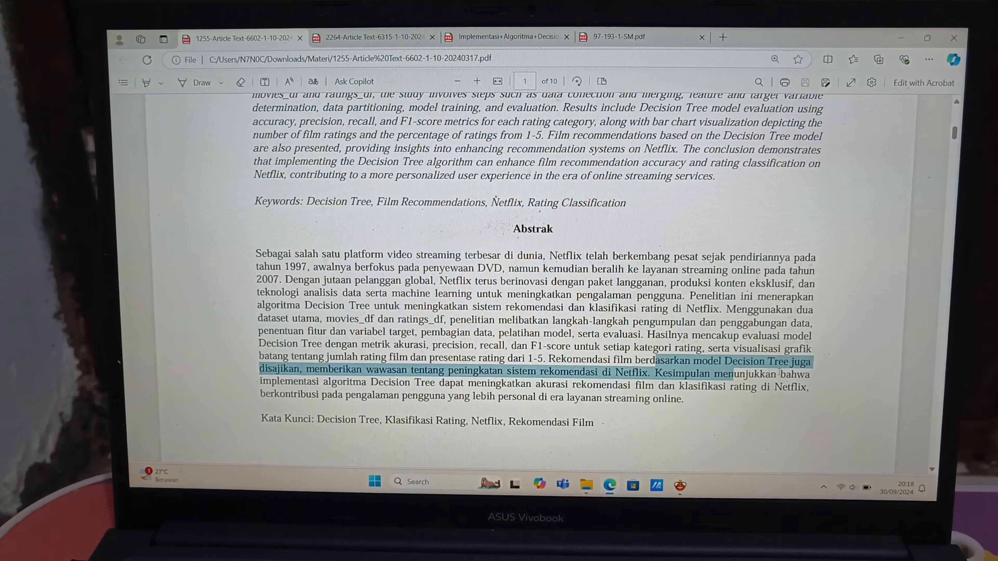
click(356, 388)
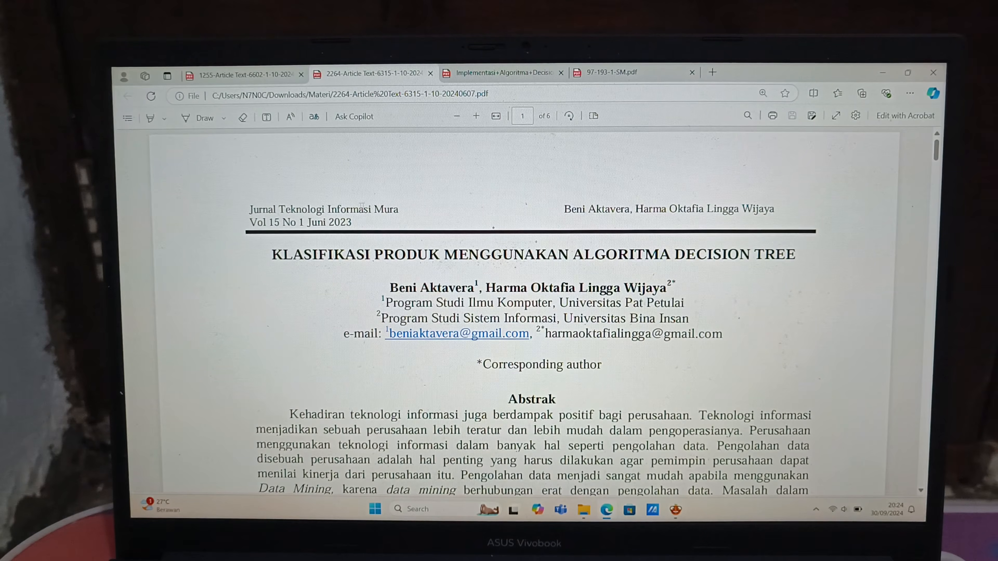
Step: Read the enlarged header of the article "Klasifikasi Produk Menggunakan Algoritma Decision Tree", marking the second author's name
click(474, 122)
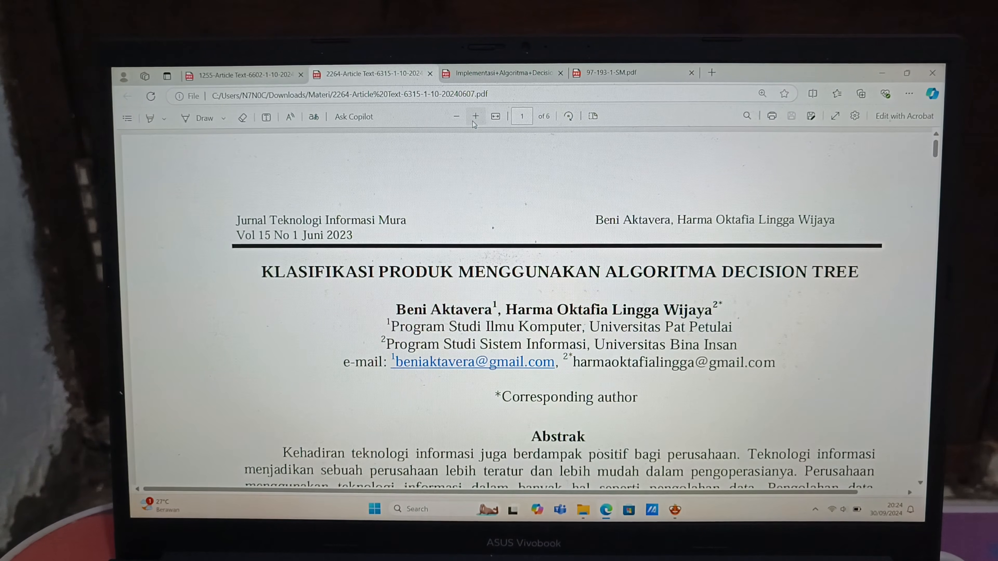
click(475, 123)
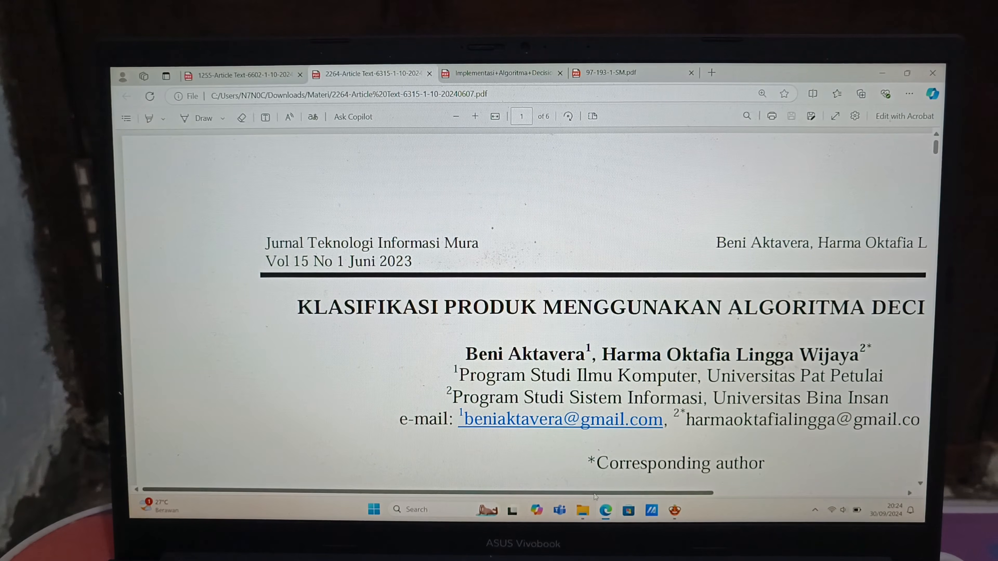
drag(613, 496, 688, 496)
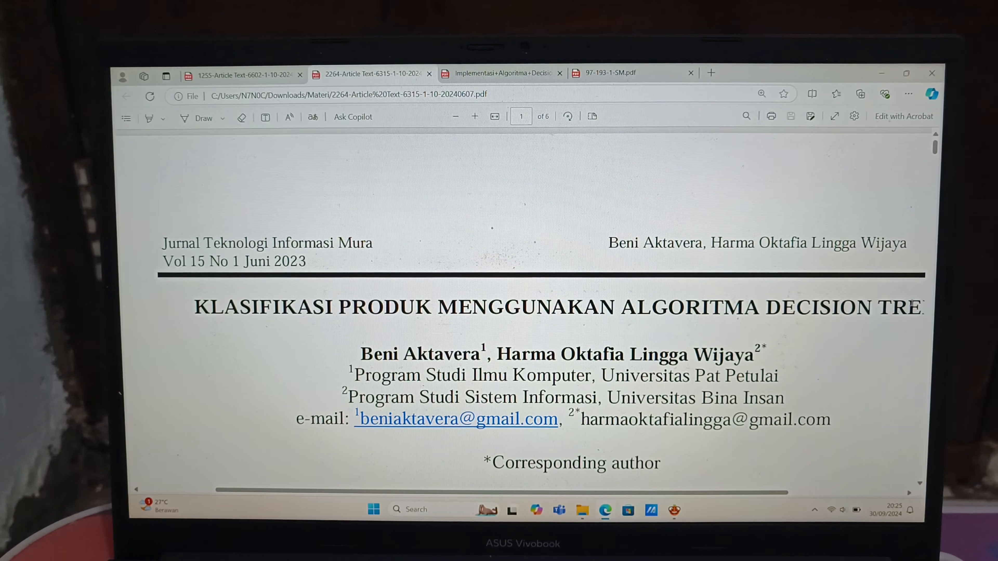
click(456, 116)
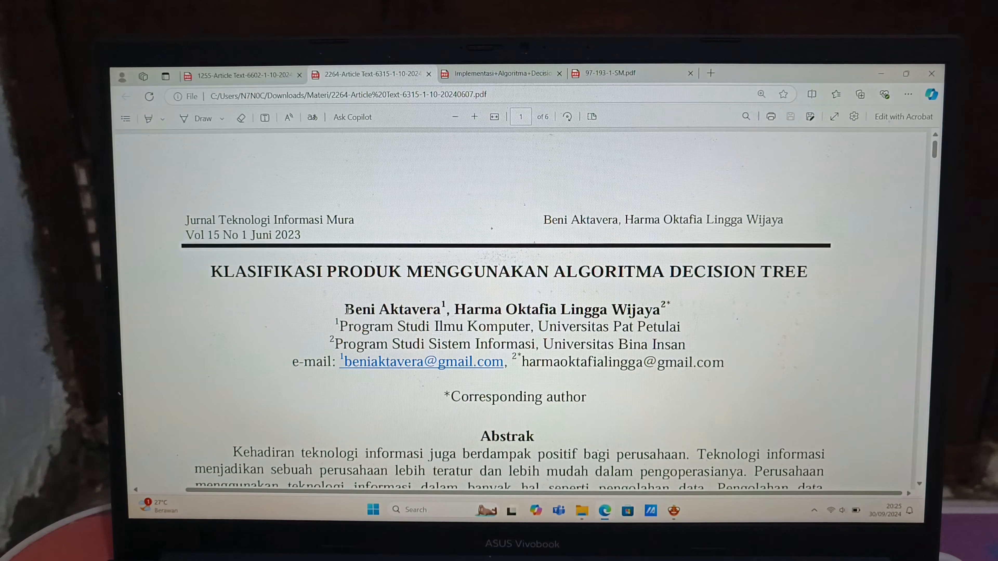
drag(347, 309, 665, 310)
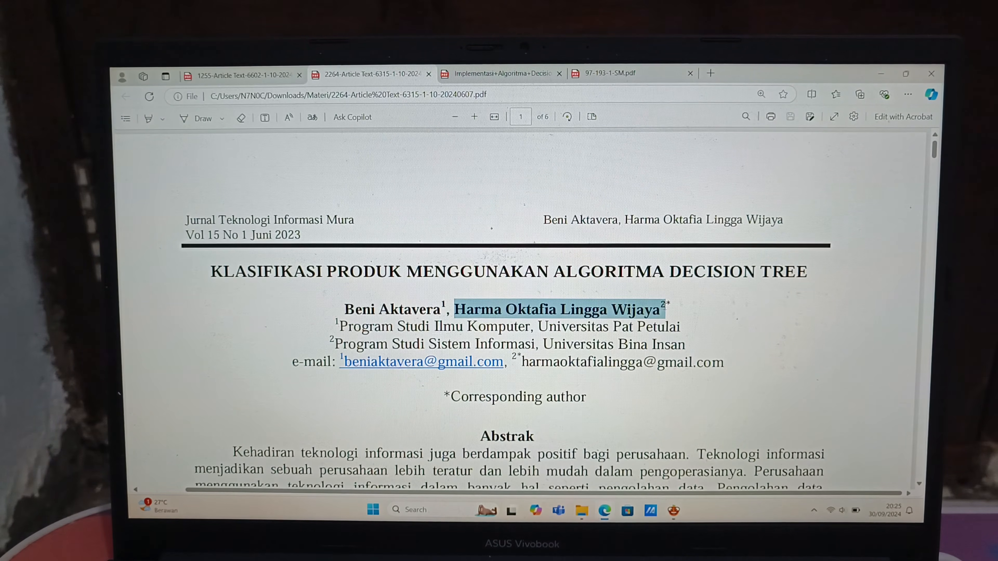
click(350, 321)
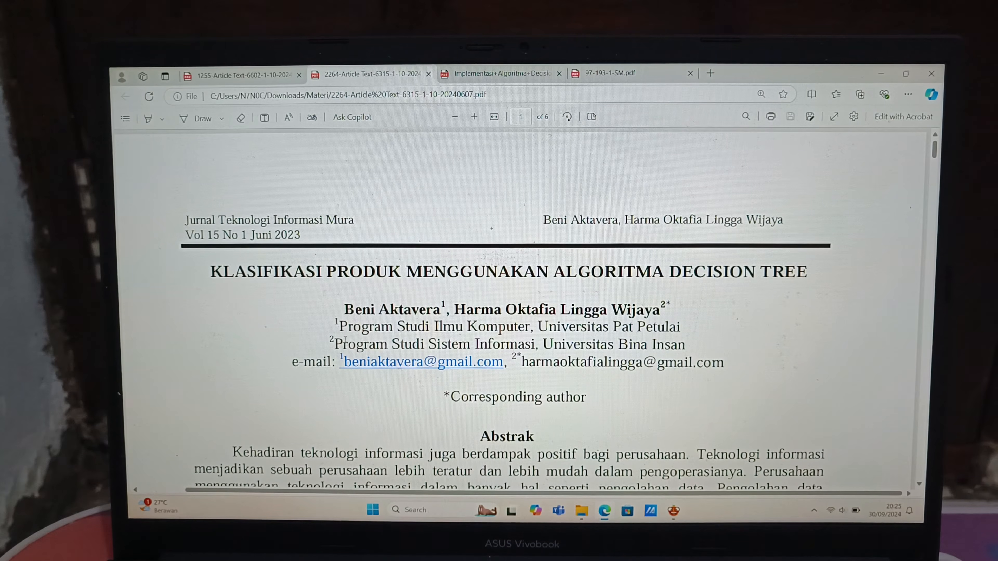
Step: Mark "Program Studi Sistem" in the second affiliation line below the authors and glance over the Abstrak
drag(330, 344, 451, 345)
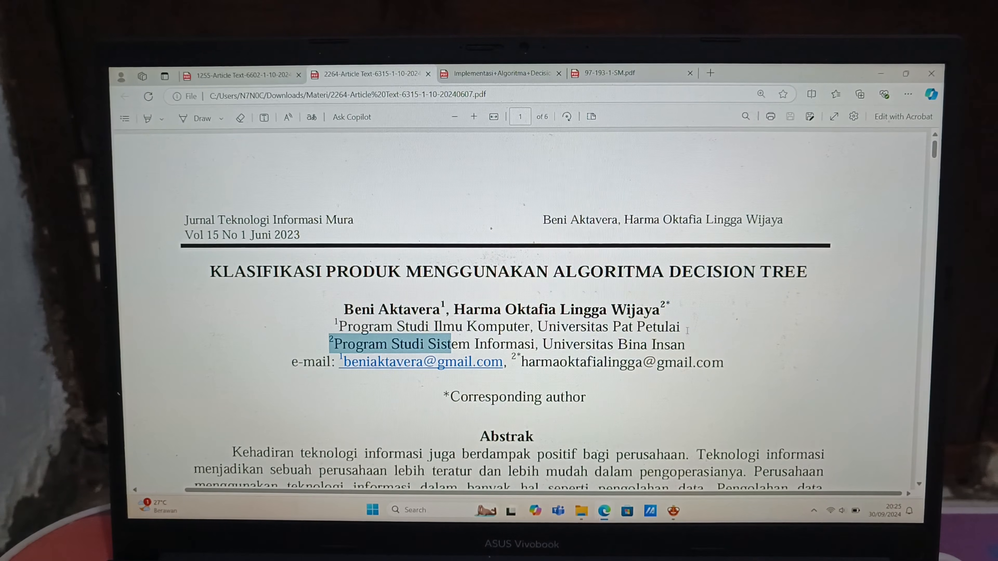
scroll(630, 345, down, 5)
scroll(650, 340, down, 1)
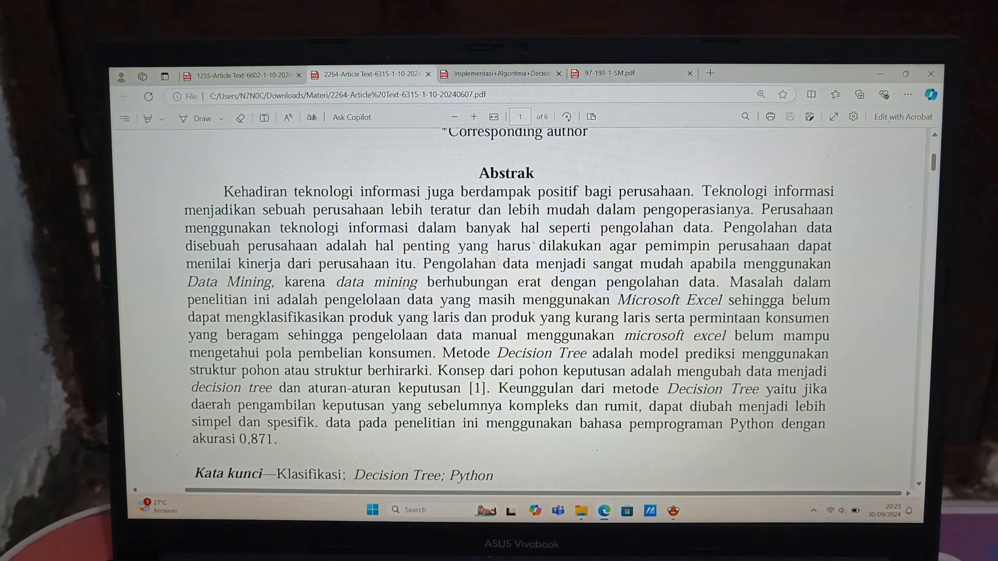
scroll(403, 286, up, 5)
drag(330, 344, 448, 343)
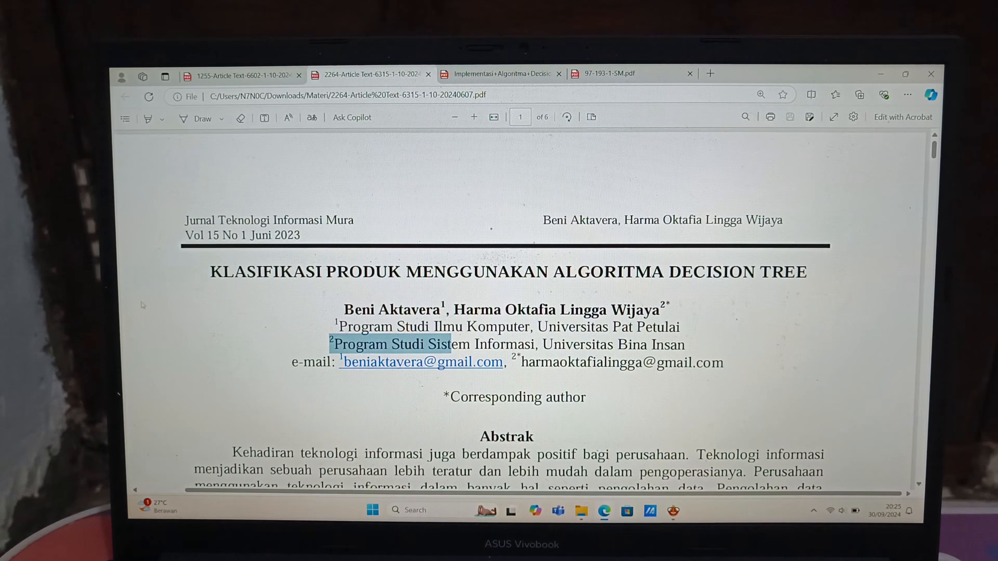
Step: Read the Decision Tree definition in the Abstrak, marking "Metode Decision Tree adalah" and "atau struktur"
scroll(362, 285, down, 5)
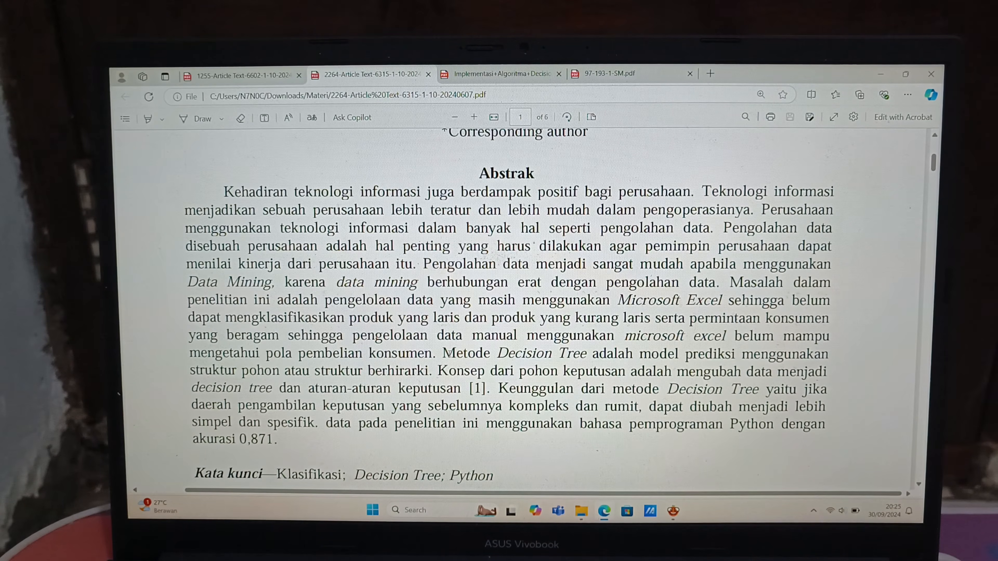
drag(443, 353, 624, 354)
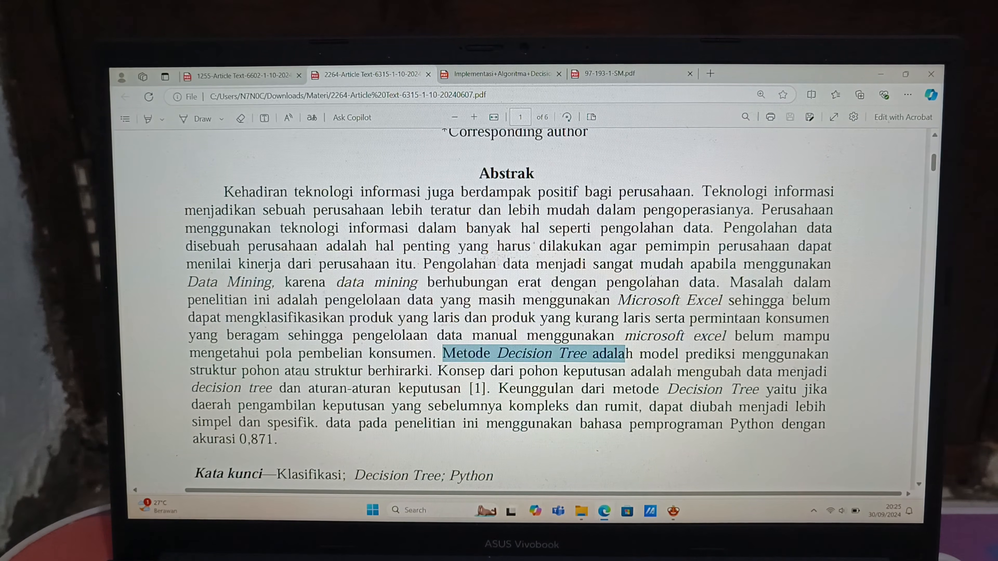
drag(296, 371, 362, 371)
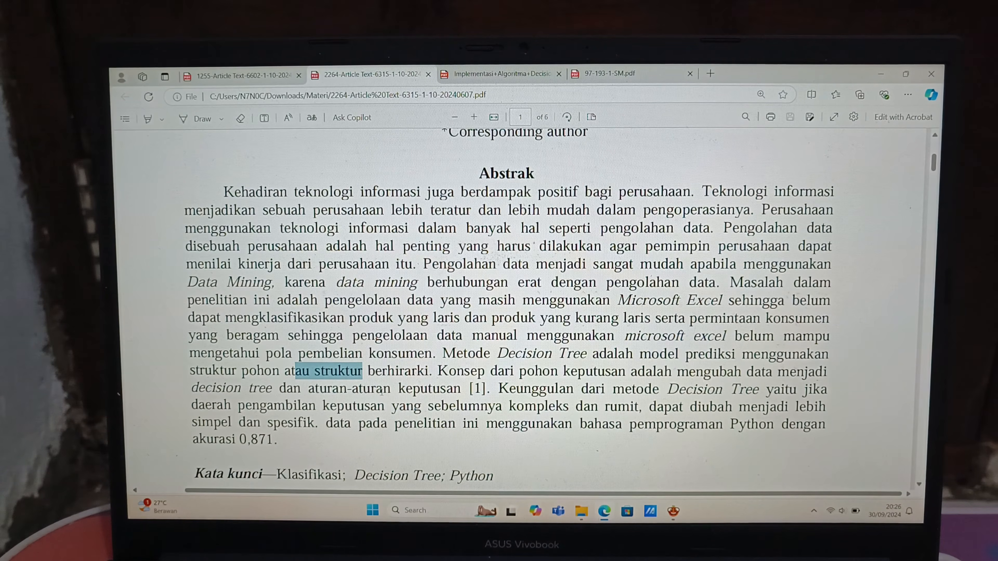
click(524, 398)
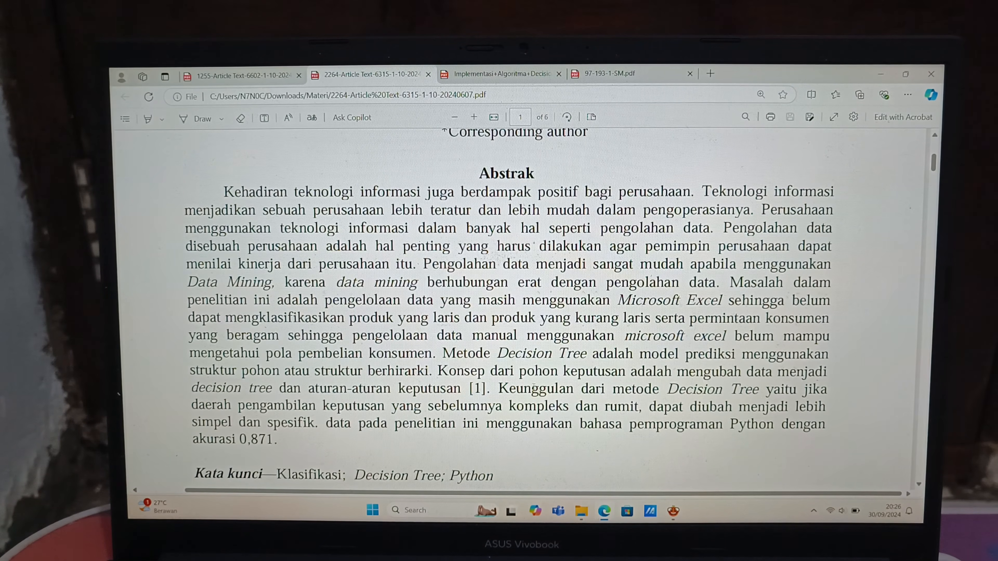
Step: Read the method's advantages in the Abstrak, marking "Keunggulan", "pengambilan keputusan" and "simpel dan spesifik", and return to the article's title
drag(499, 388, 568, 389)
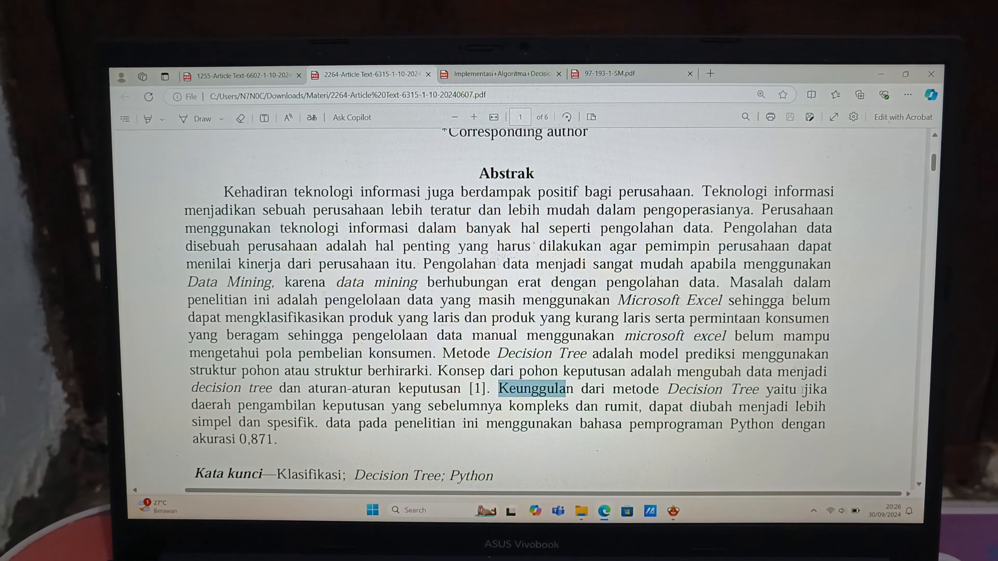
drag(286, 405, 352, 405)
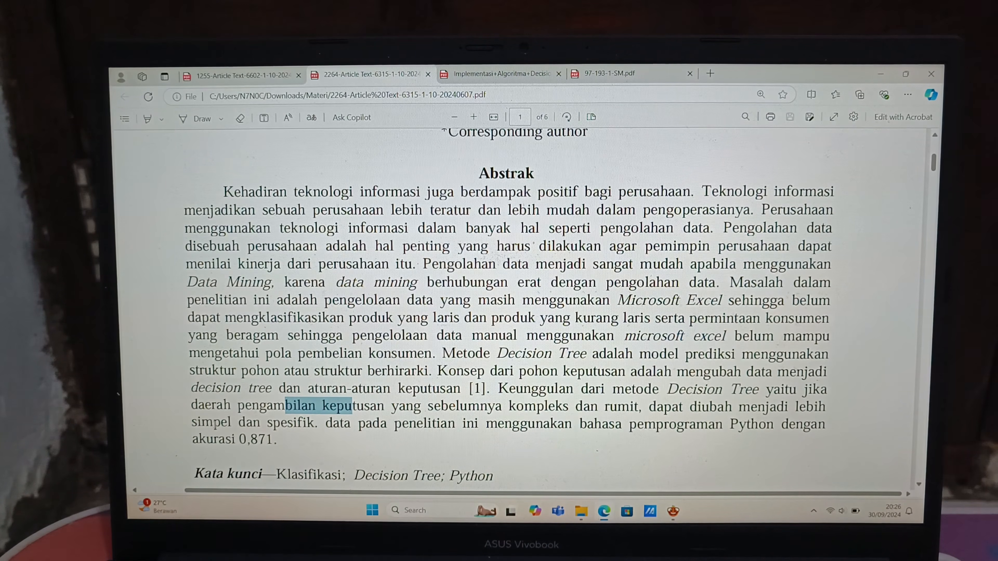
drag(192, 423, 298, 423)
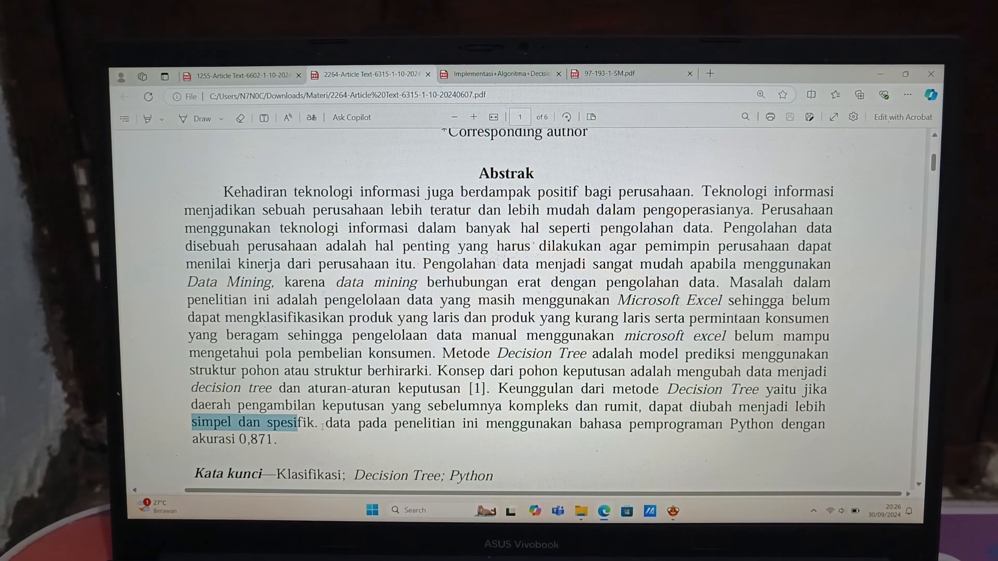
click(369, 427)
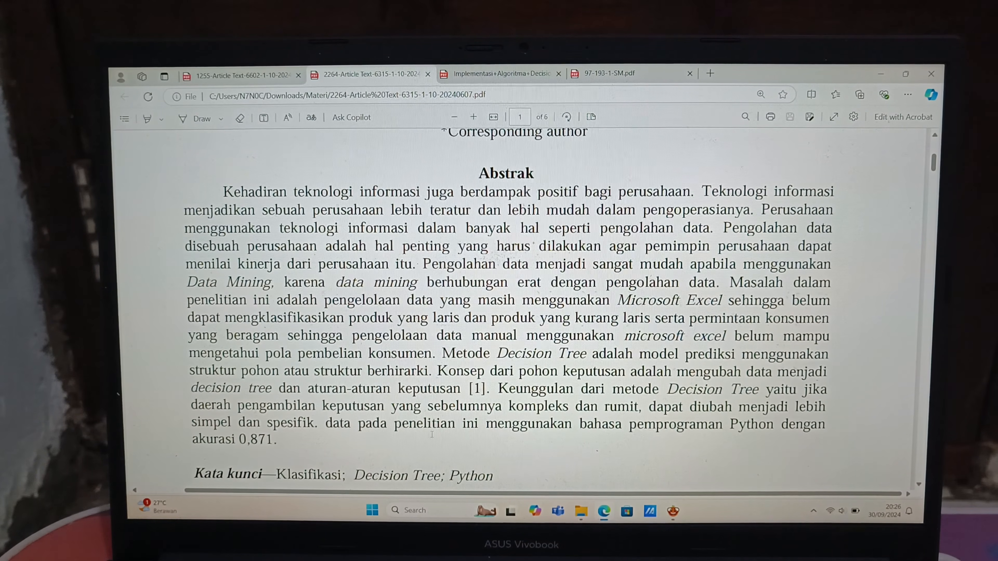
scroll(370, 427, up, 4)
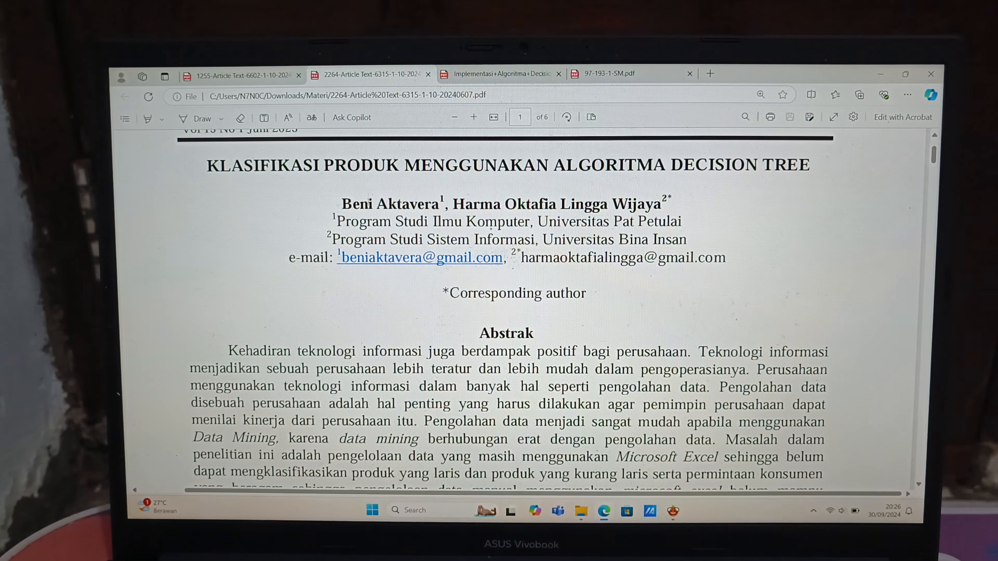
scroll(507, 311, down, 6)
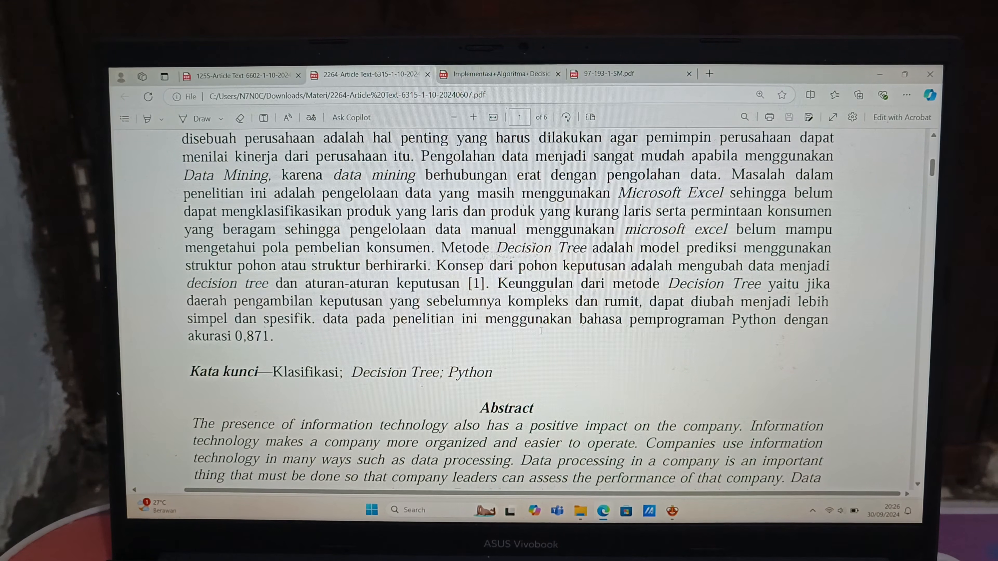
scroll(542, 332, up, 4)
scroll(542, 333, up, 5)
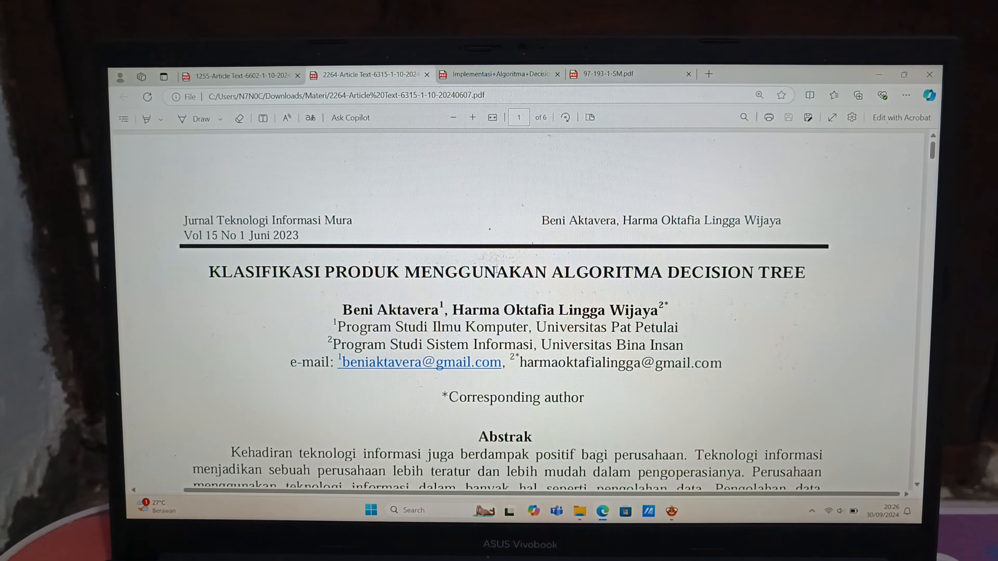
Step: Switch to the article on Decision Tree for heart attack classification and read its enlarged header, marking "November" in the volume line
click(480, 77)
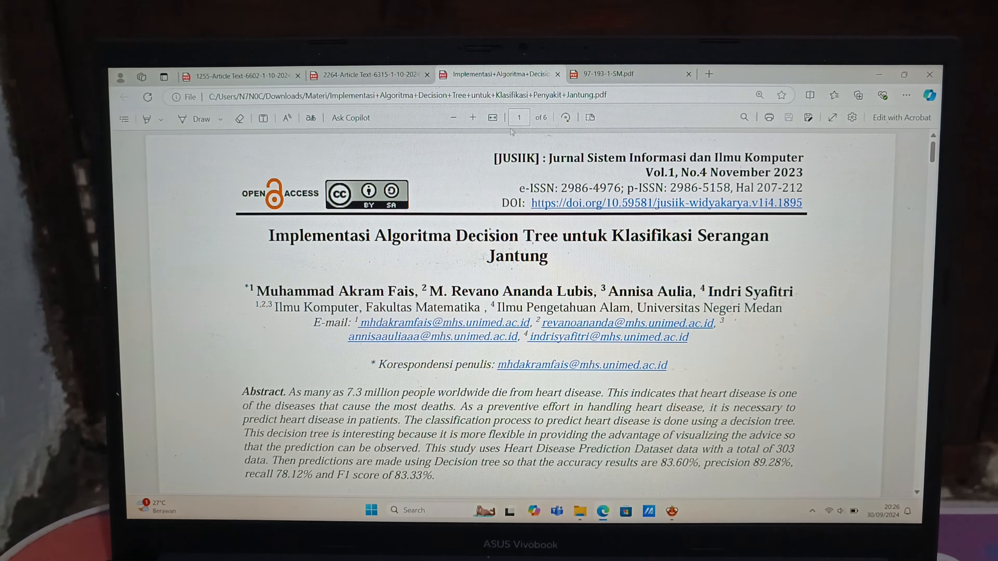
click(473, 118)
click(472, 118)
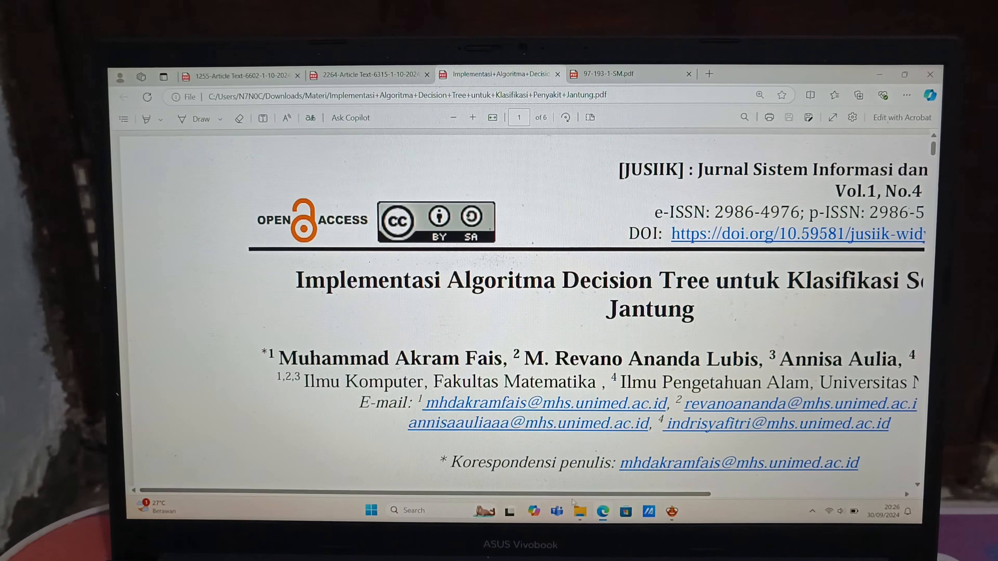
scroll(598, 496, right, 2)
drag(598, 496, 712, 486)
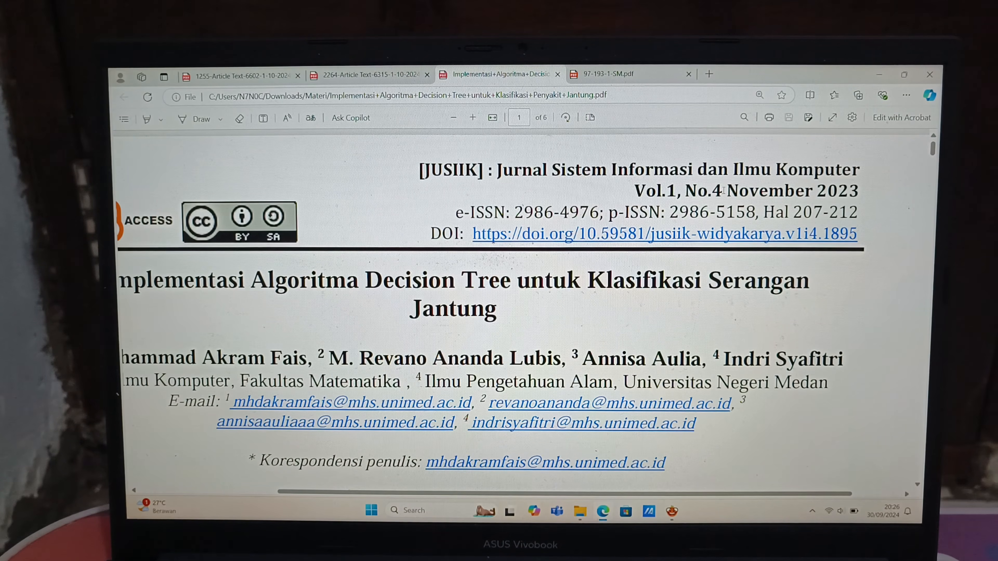
drag(772, 188, 804, 189)
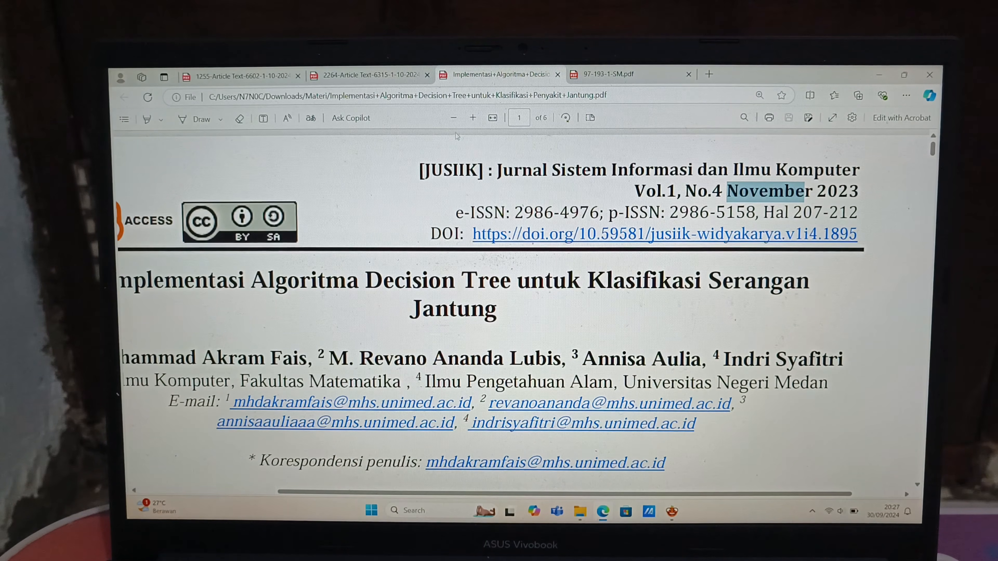
click(455, 123)
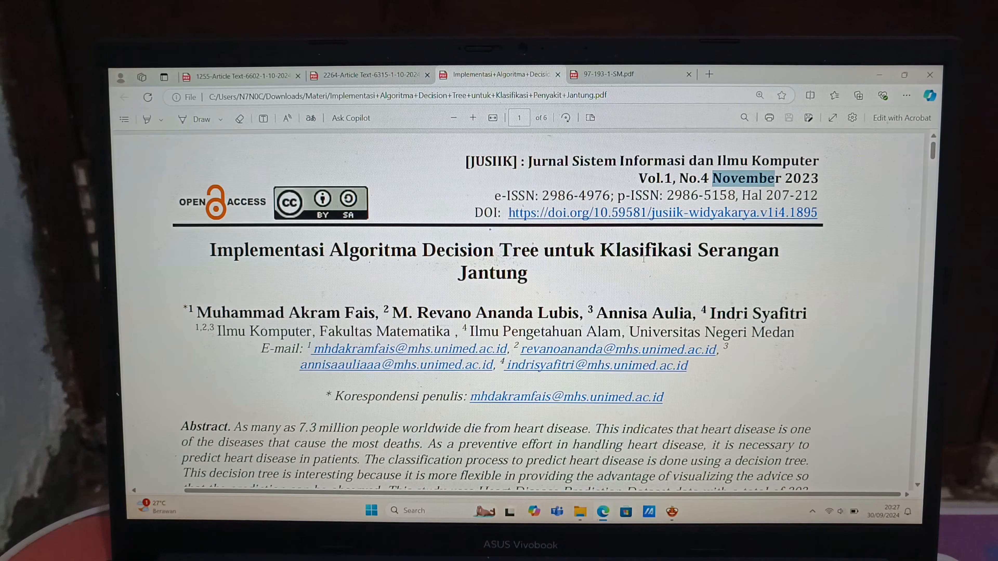
Step: Read the heart attack article's Abstrak, marking "Proses klasifikasi menggunakan Decision Tree" and the word "memberikan" in the flexibility sentence
scroll(728, 283, down, 3)
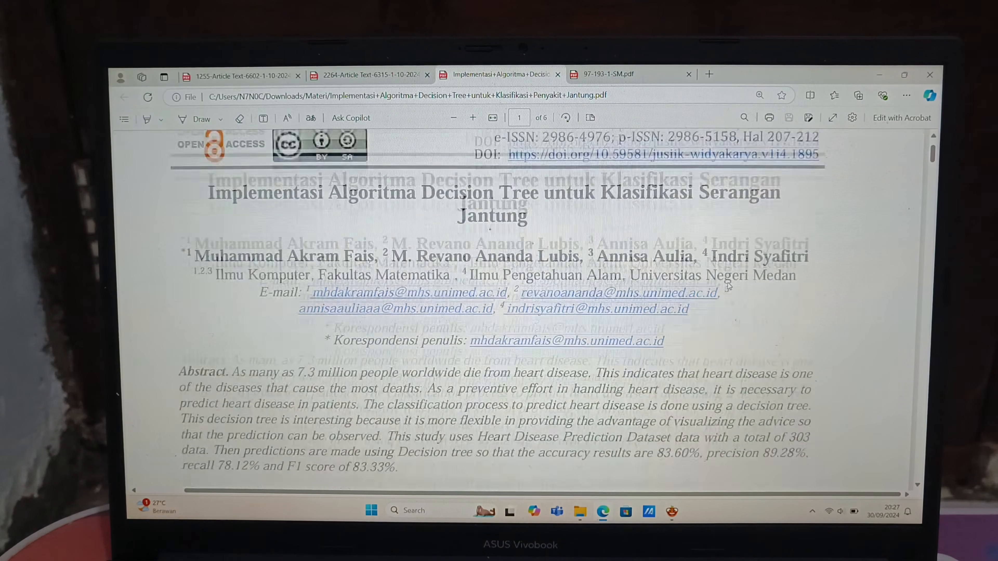
scroll(728, 285, down, 2)
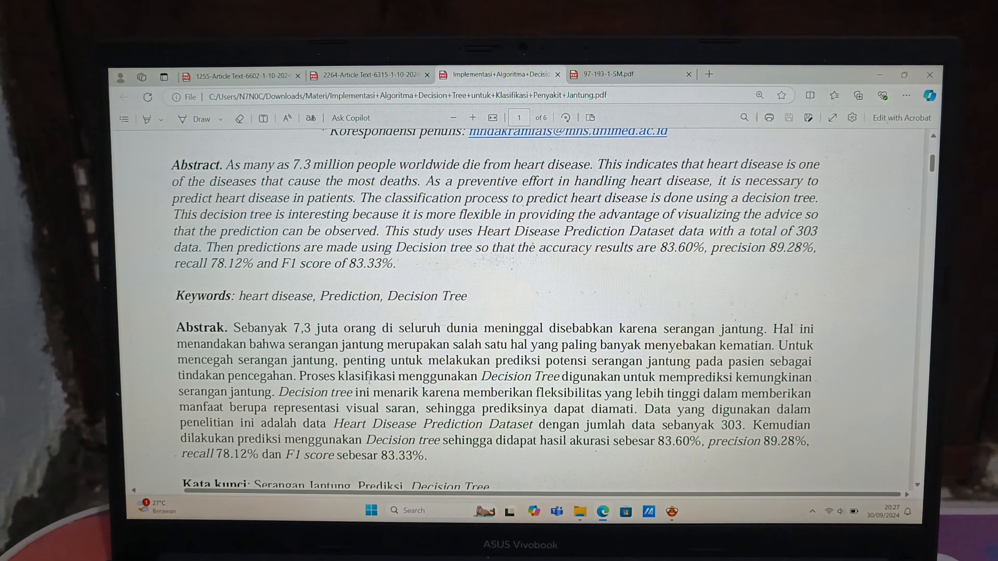
drag(424, 377, 580, 377)
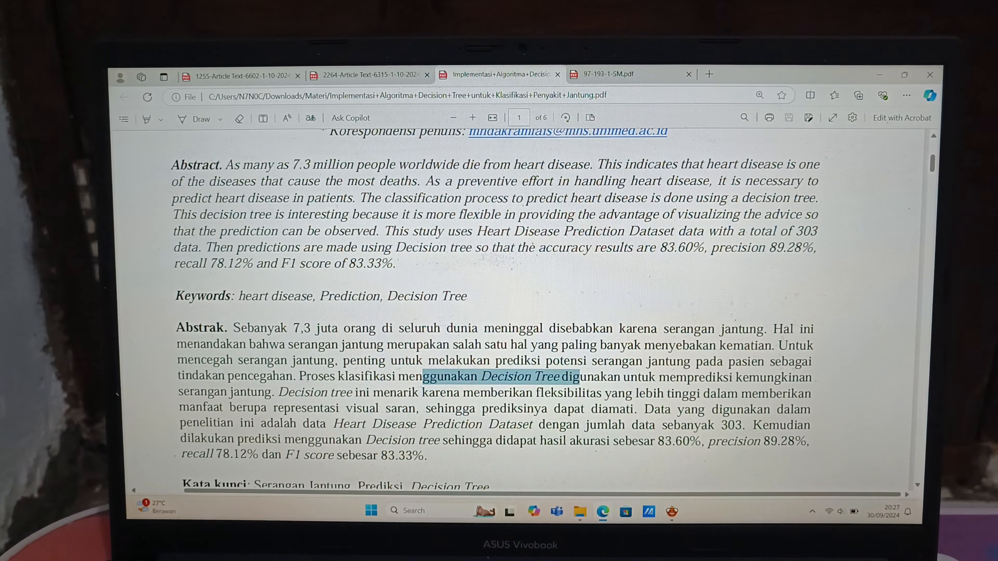
drag(297, 377, 573, 377)
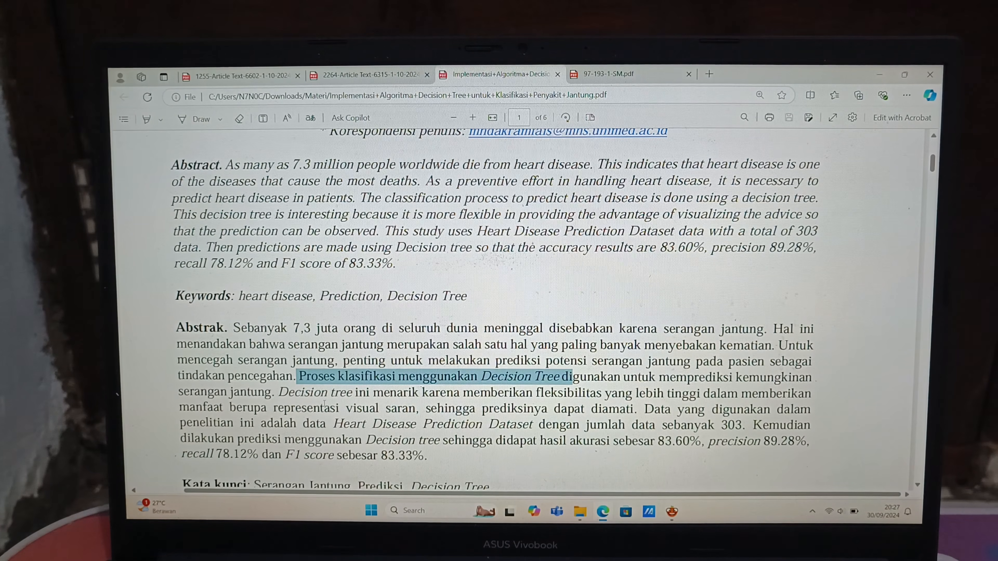
click(282, 392)
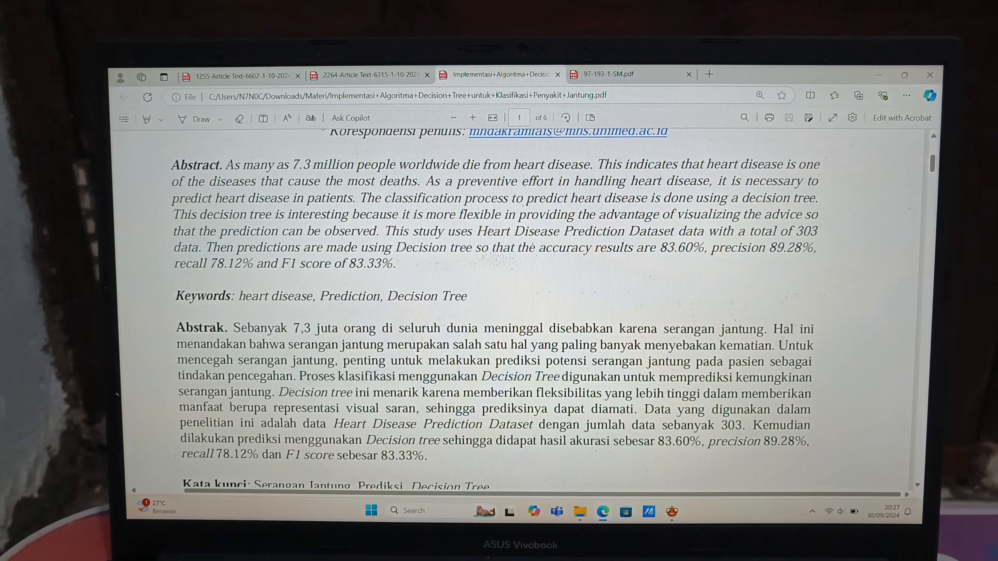
drag(290, 392, 782, 393)
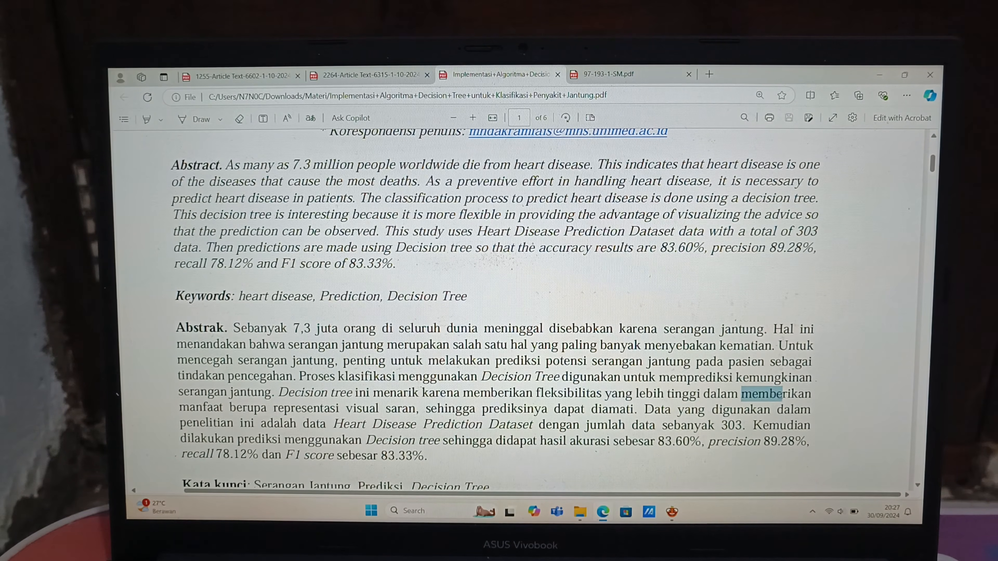
click(195, 411)
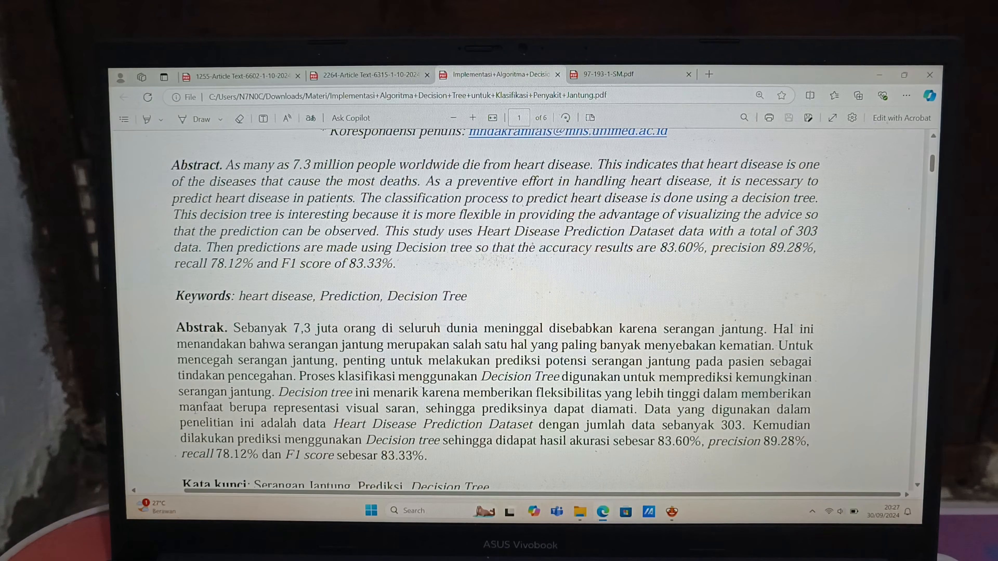
Step: Read the visualization and dataset sentences in the heart attack article's Abstrak, marking "prediksinya" and "adalah data" and following on to the prediction sentence
drag(195, 411, 550, 410)
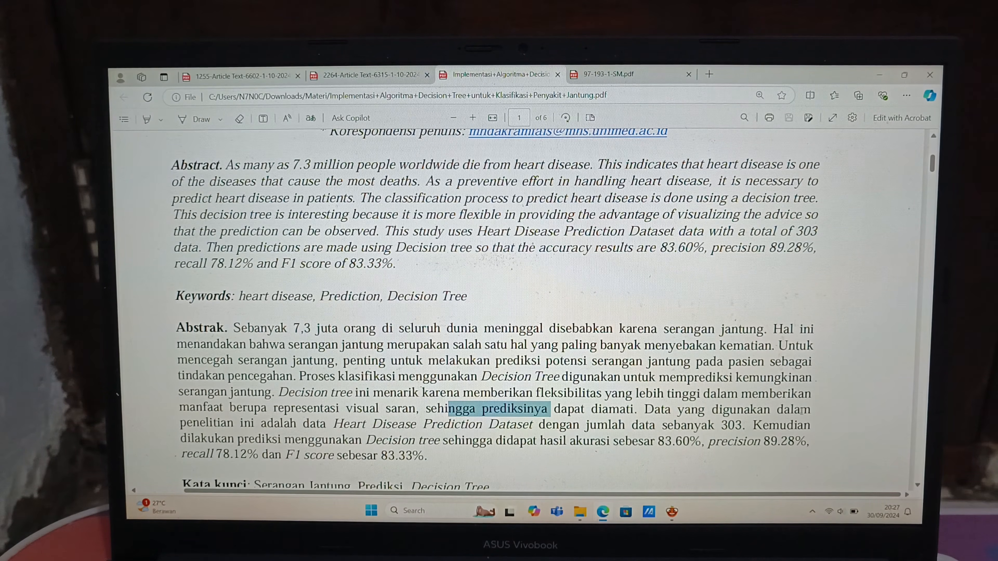
drag(267, 424, 335, 424)
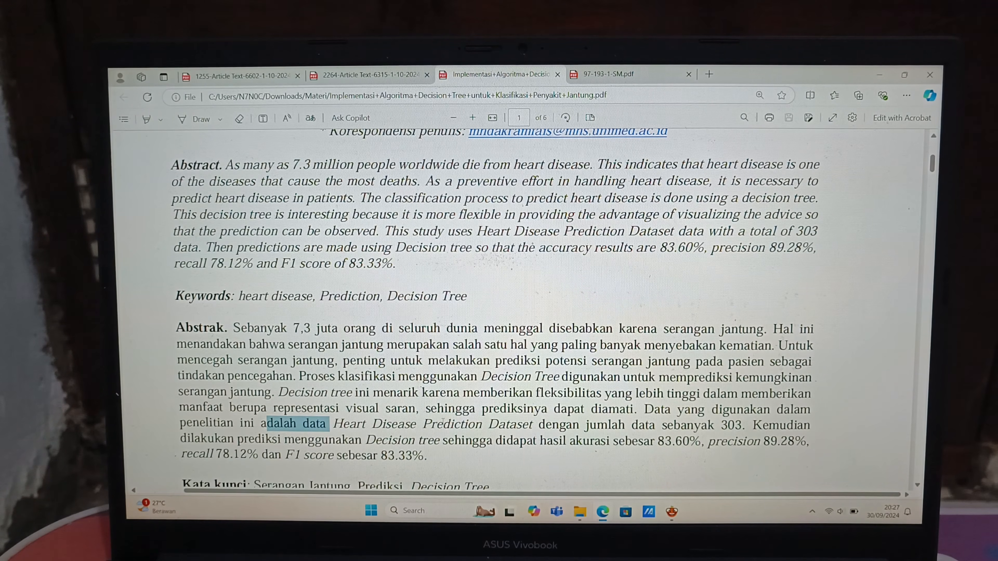
drag(516, 426, 521, 426)
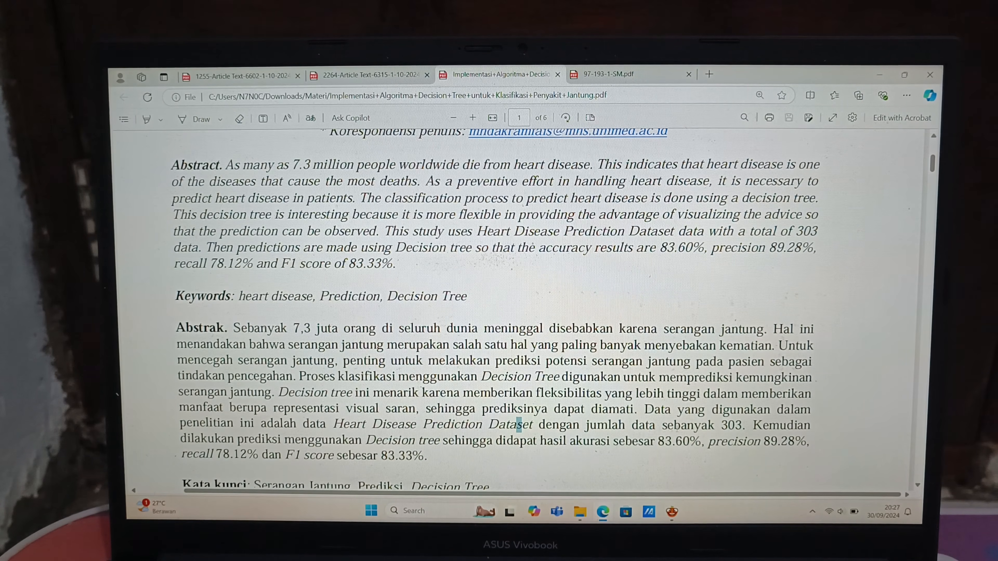
click(741, 427)
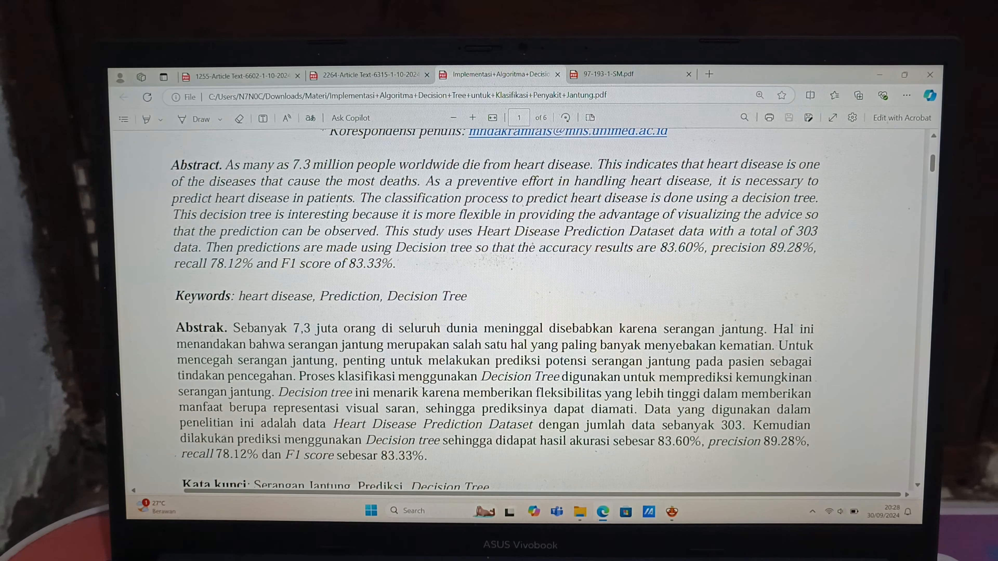
double_click(281, 439)
click(484, 438)
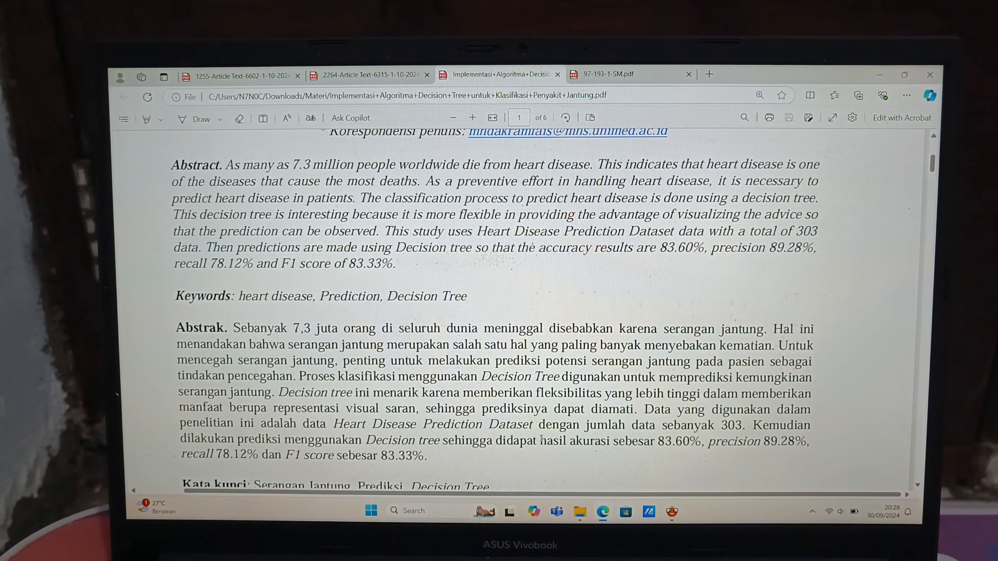
Step: Read the result figures at the end of the Abstrak, marking the accuracy result, the precision value and part of "dan F1 score"
drag(541, 441, 689, 441)
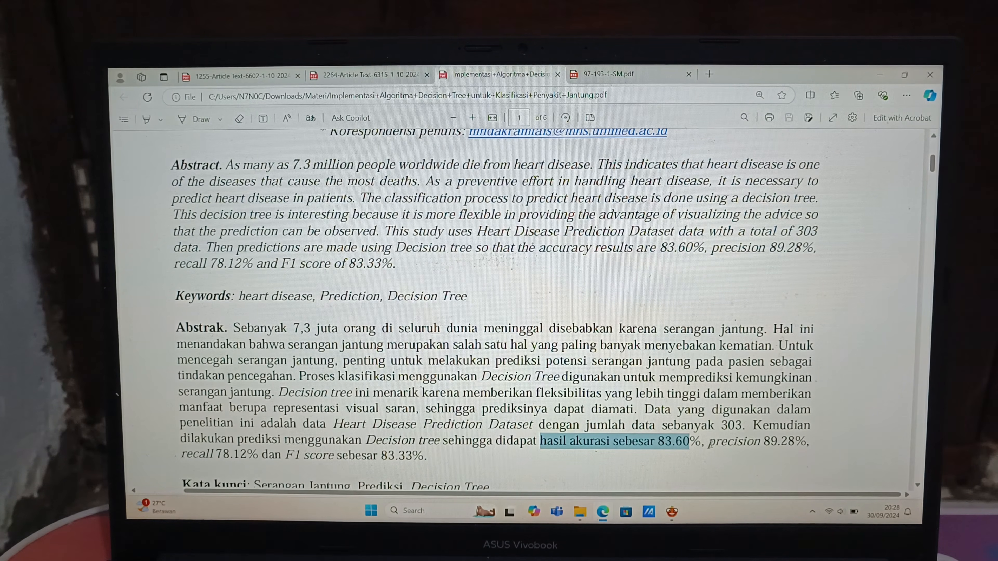
drag(709, 441, 806, 442)
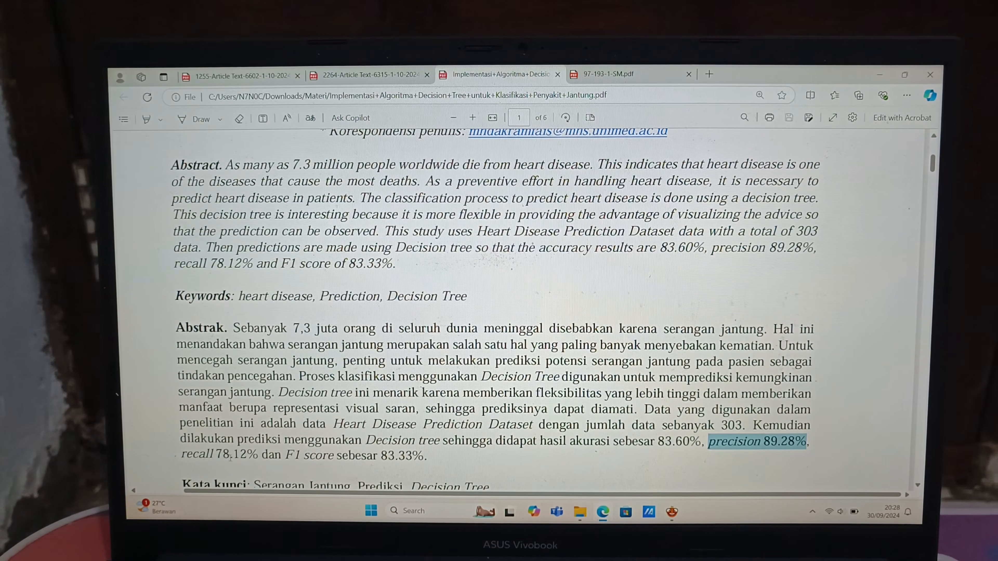
drag(269, 456, 309, 456)
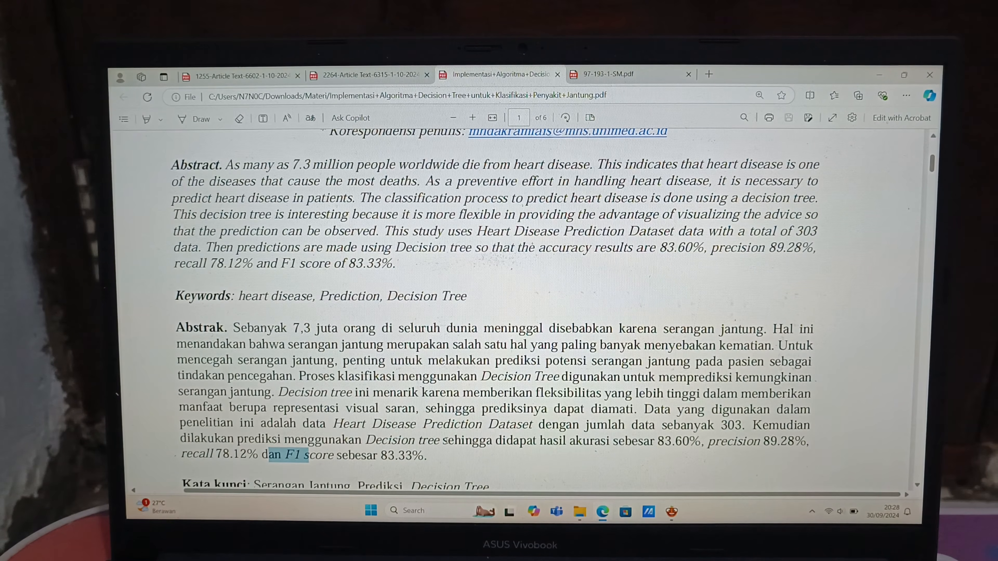
scroll(448, 444, down, 3)
scroll(445, 438, up, 3)
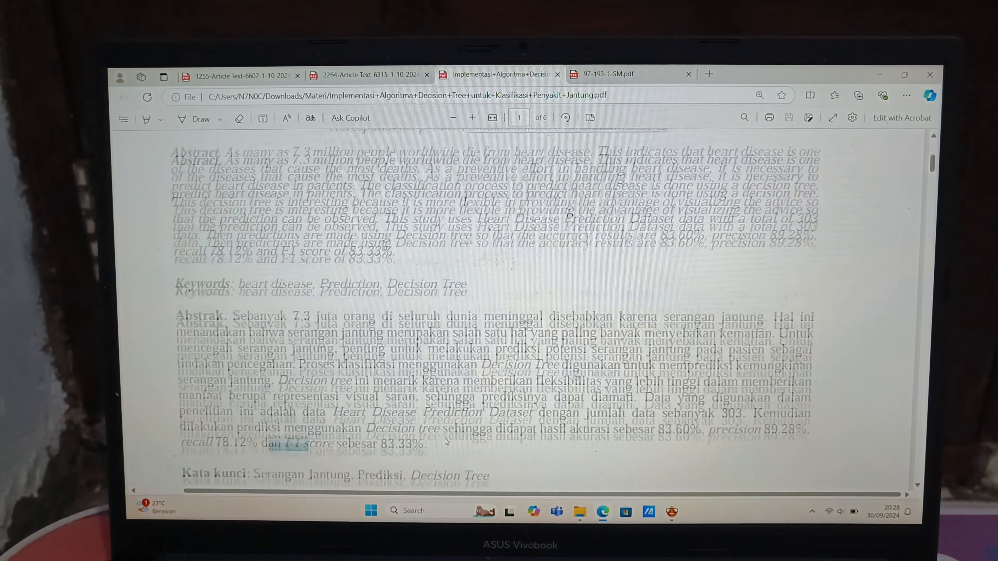
Step: Switch to the C4.5 social assistance article (97-193-1-SM.pdf) and read its header, marking parts of the journal name, year and title
click(629, 74)
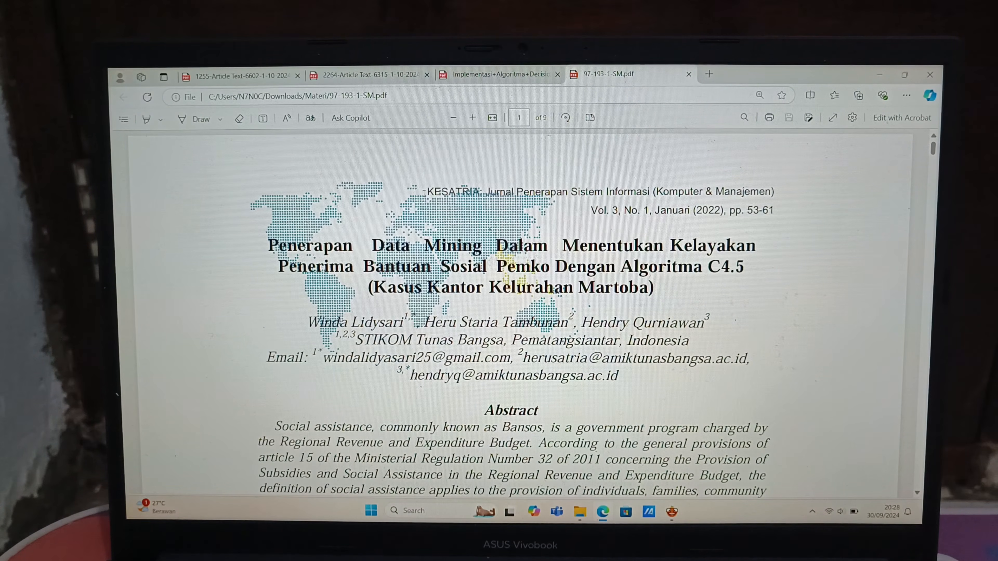
drag(427, 192, 545, 192)
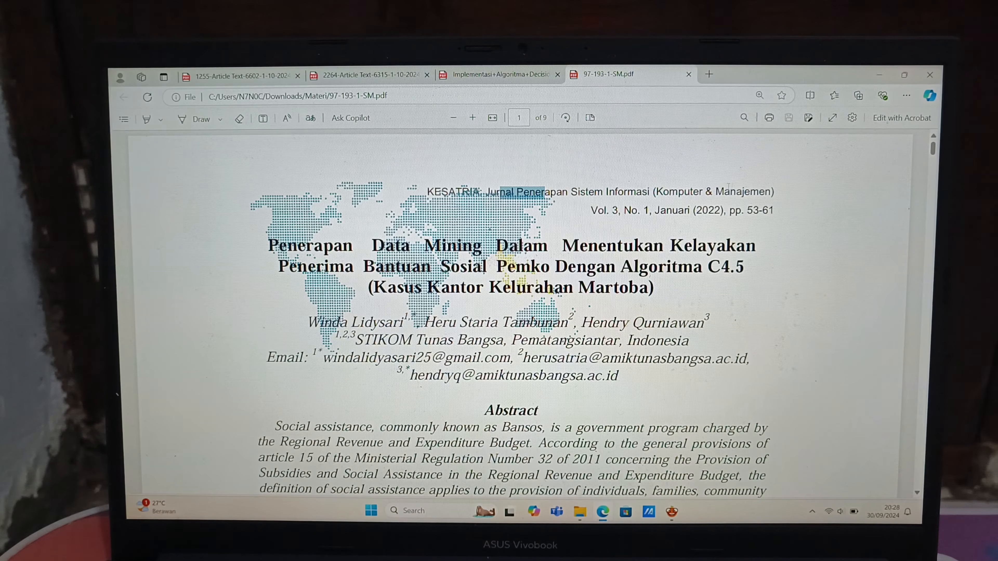
drag(592, 211, 724, 211)
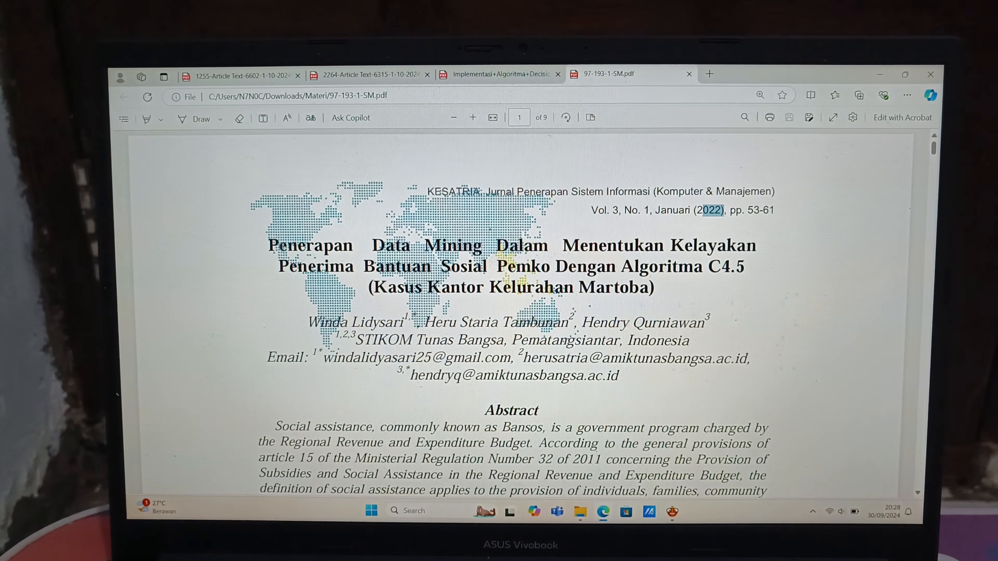
drag(269, 245, 491, 268)
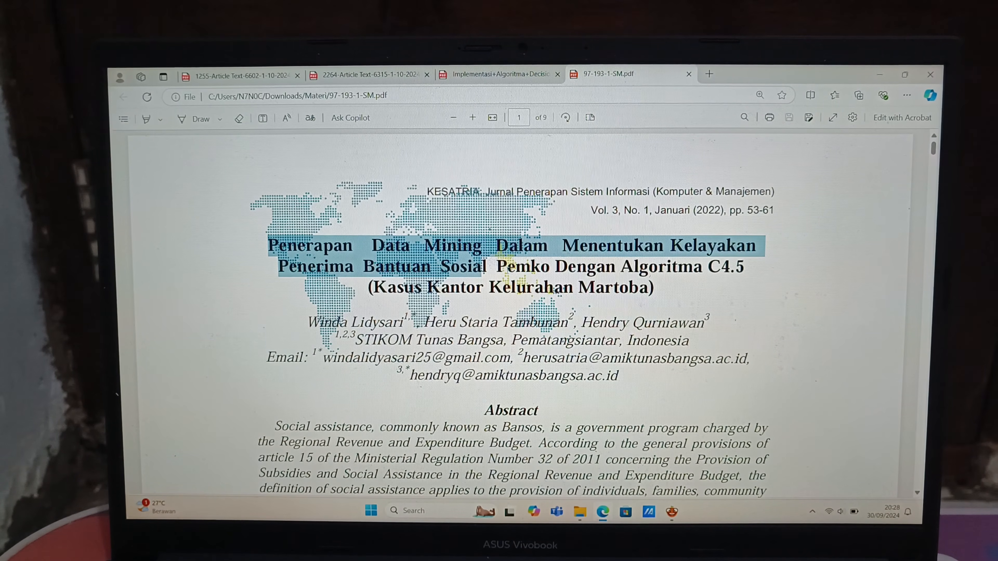
drag(498, 272, 576, 269)
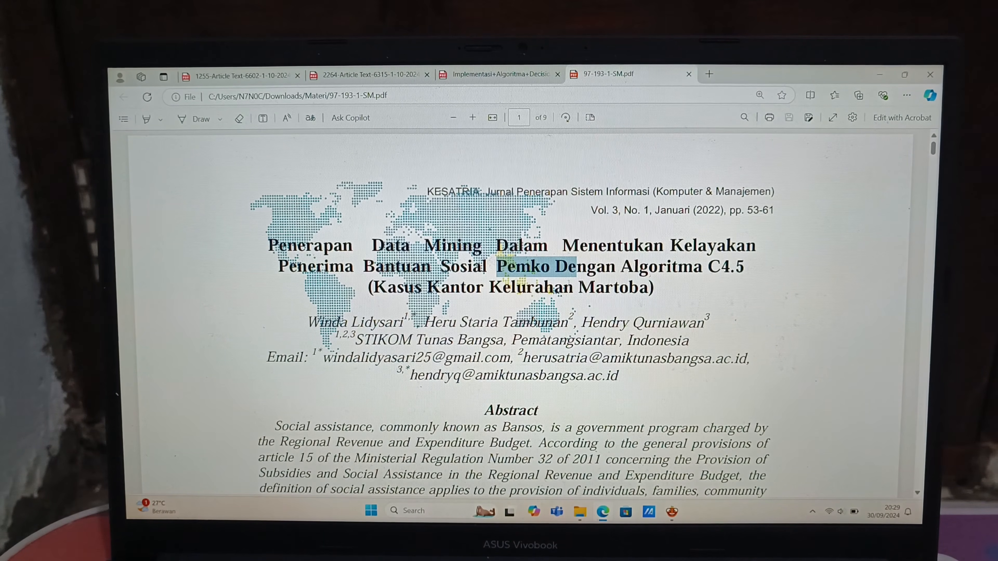
drag(388, 288, 496, 289)
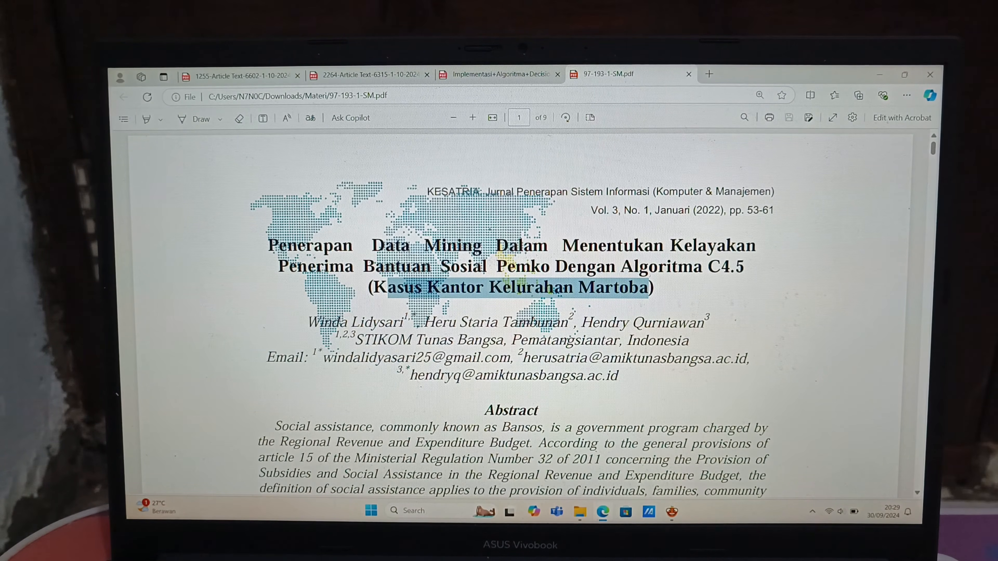
drag(569, 267, 657, 267)
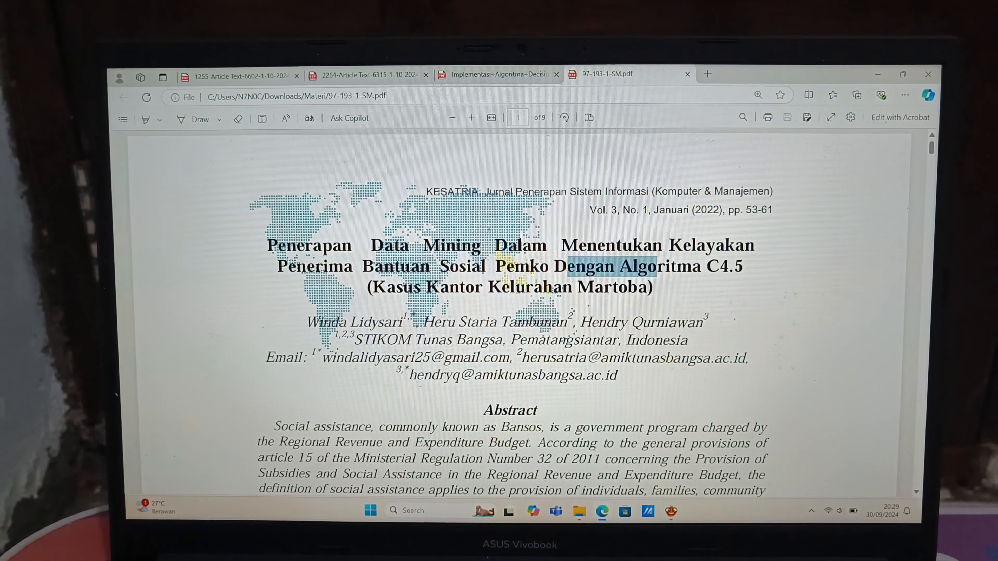
Step: Read the enlarged Abstrak of the C4.5 article, marking "Dalam penelitian" and parts of the closing C4.5 sentence, and return to the title
scroll(528, 389, down, 4)
scroll(528, 390, down, 10)
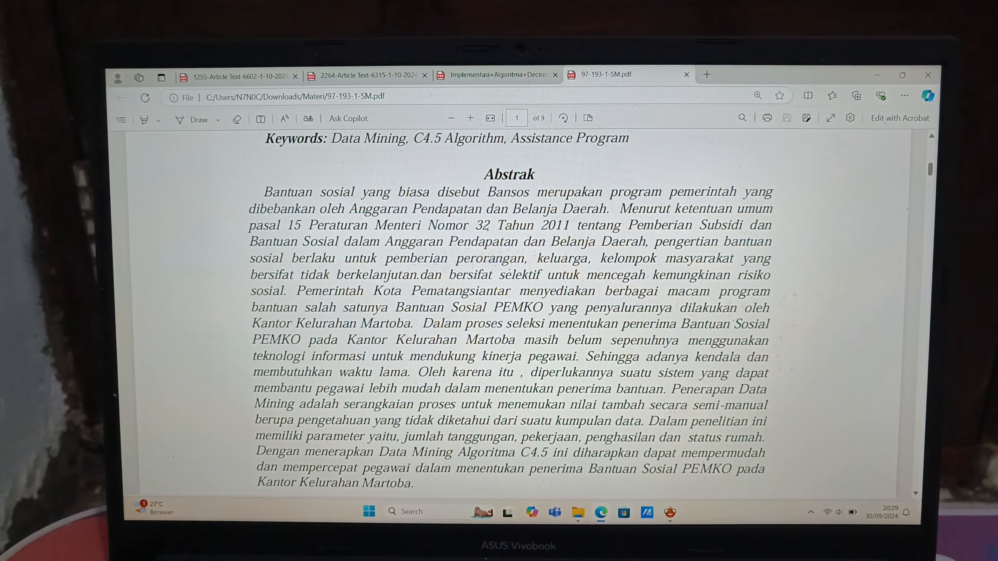
drag(648, 421, 751, 422)
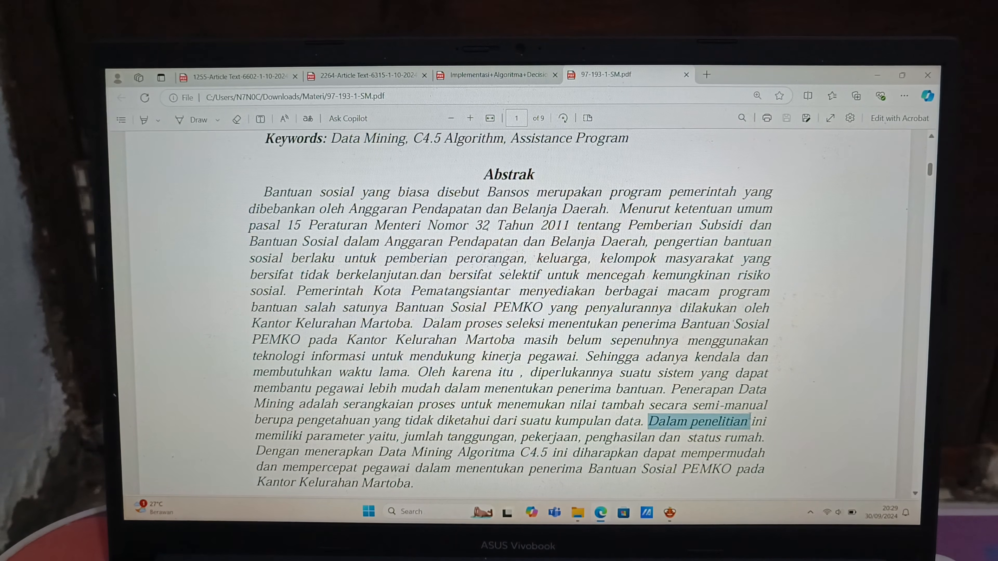
click(471, 119)
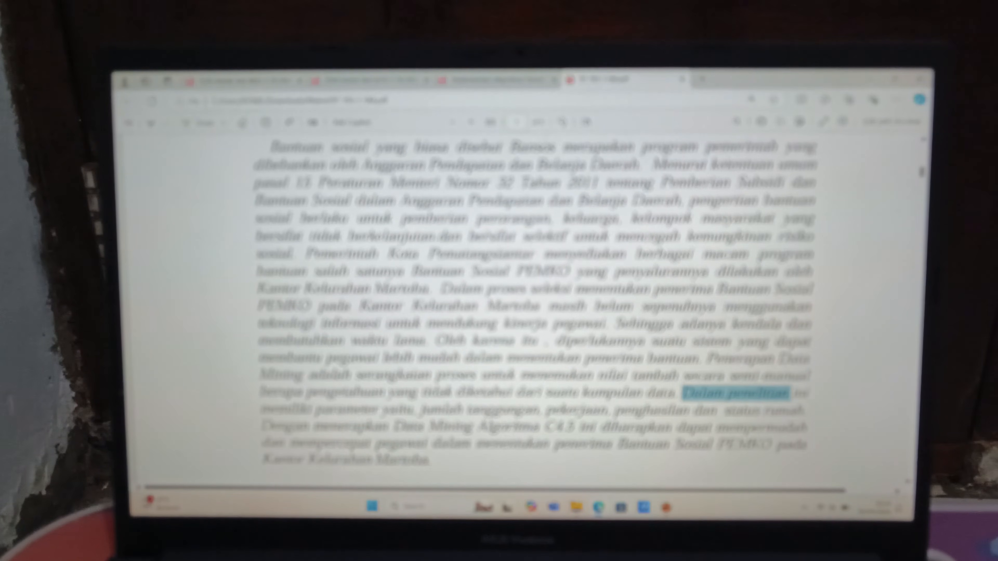
drag(431, 410, 787, 410)
drag(323, 427, 642, 428)
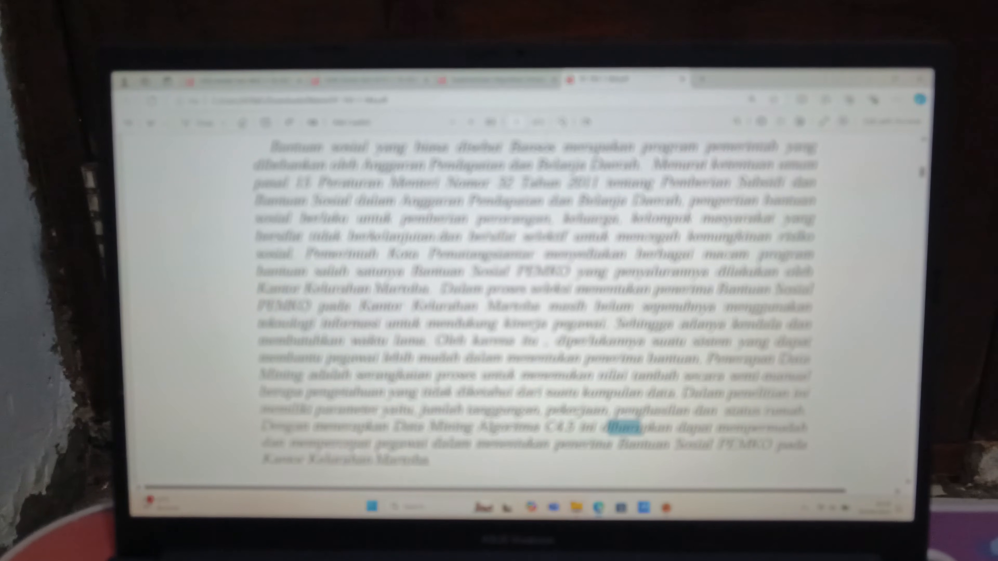
drag(389, 444, 452, 444)
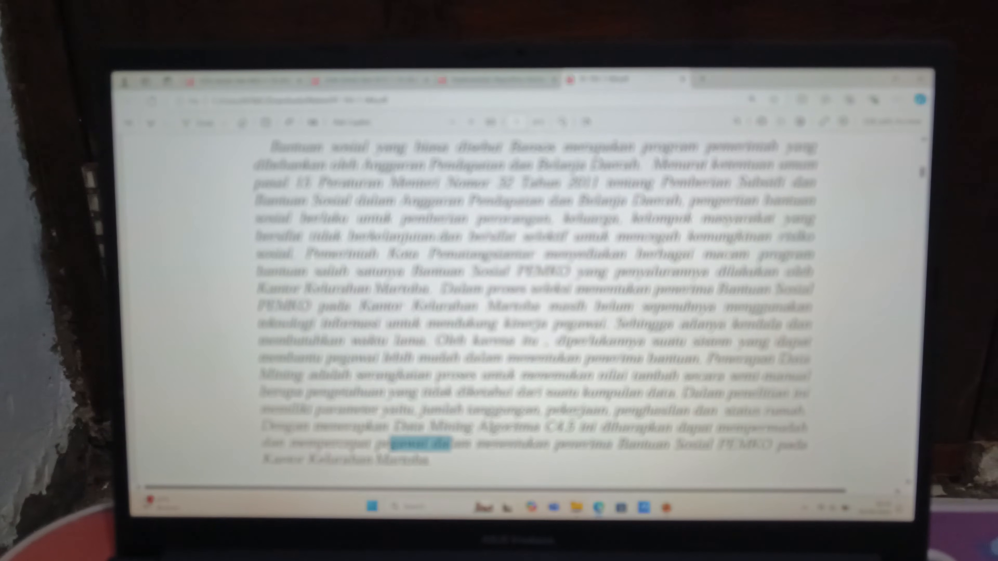
scroll(573, 422, up, 15)
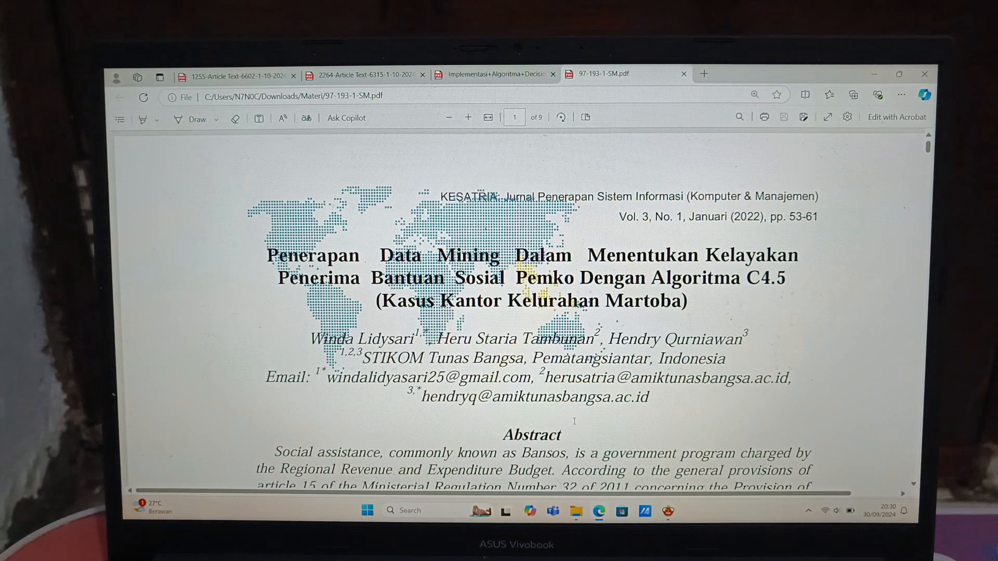
Step: Switch to Orange, dismiss the welcome window, add a File widget to the canvas and load the iris.tab dataset into it
key(ctrl+Tab)
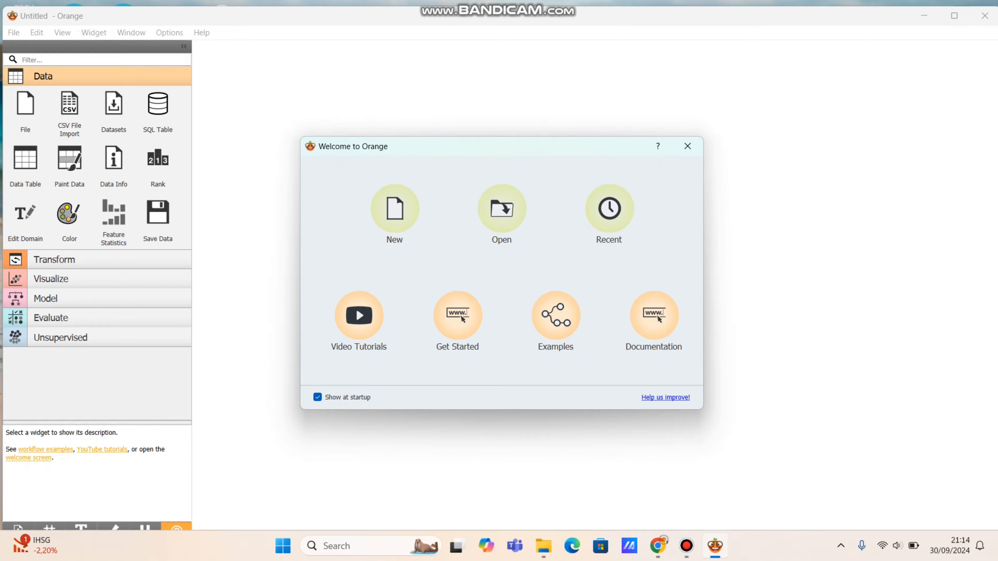
click(688, 146)
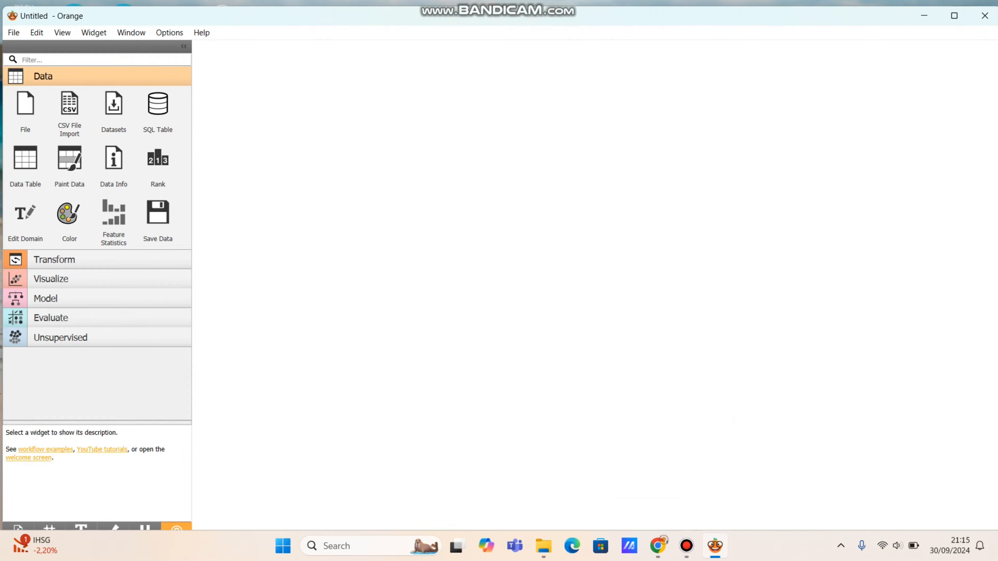
click(26, 104)
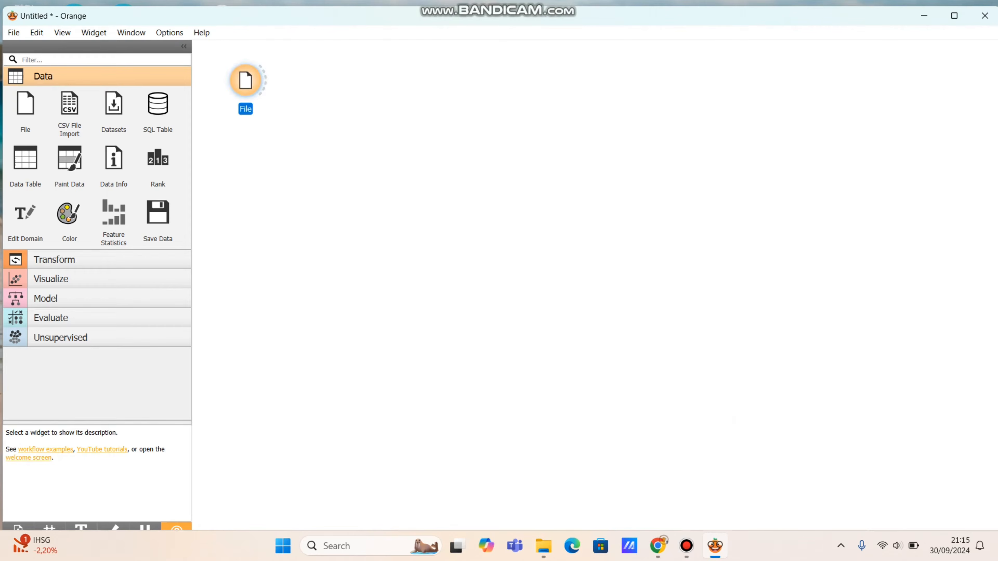
double_click(245, 80)
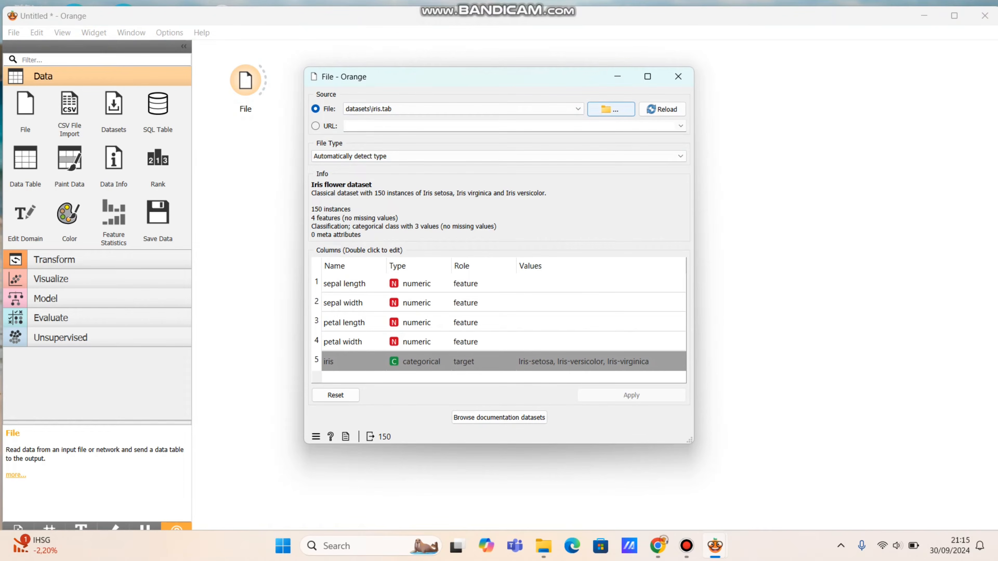
click(611, 109)
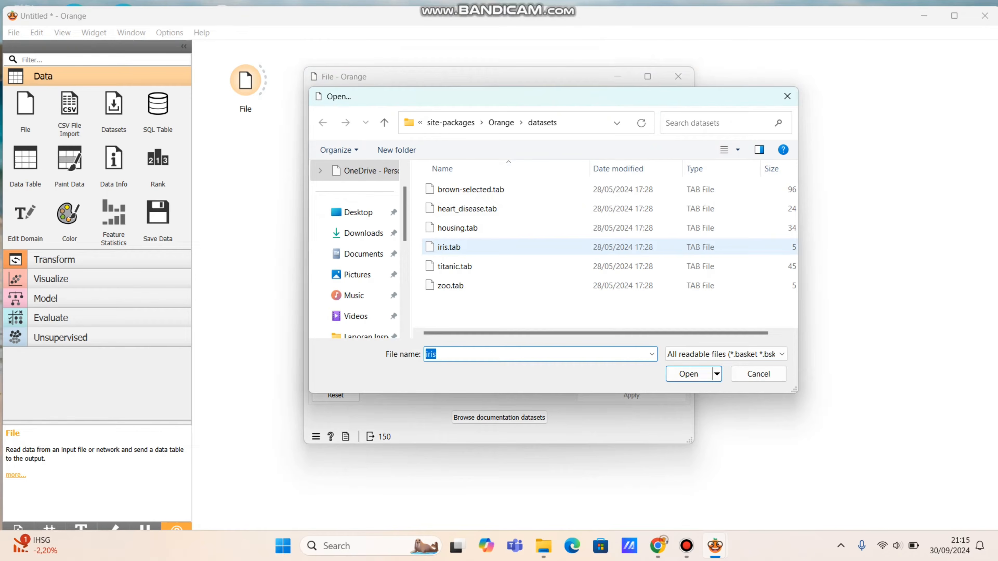
click(449, 247)
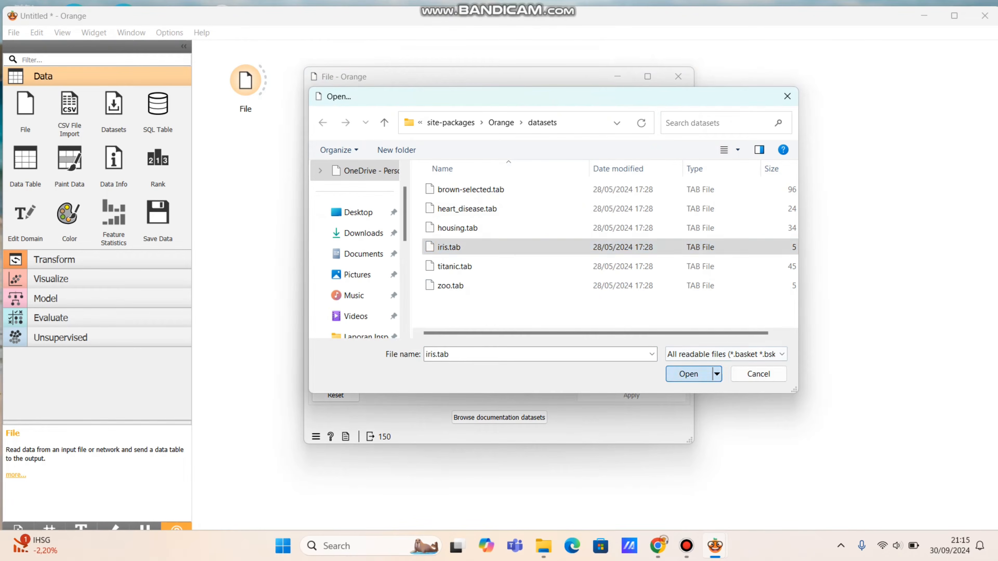
click(688, 374)
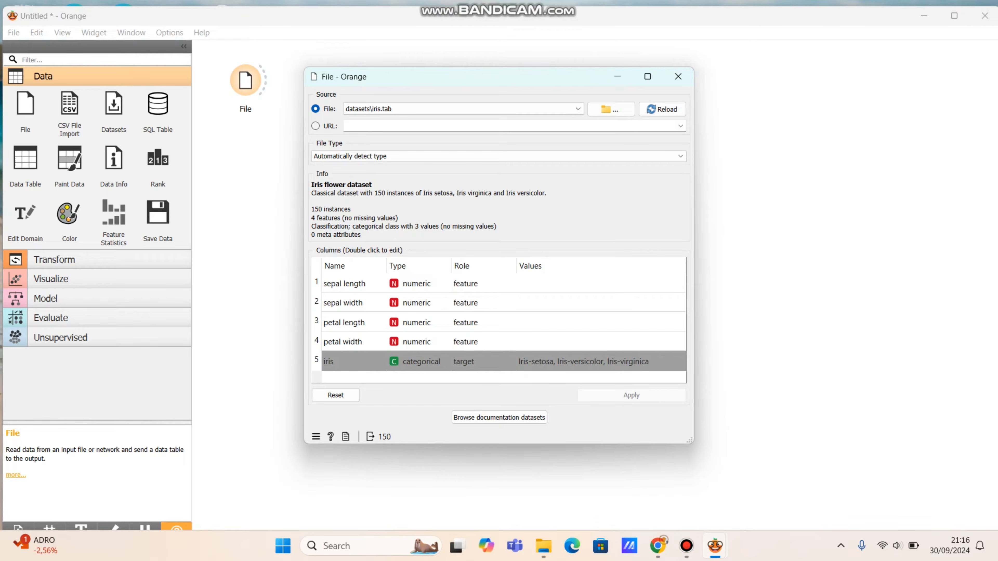
Step: Set the role of the iris column to target in the File widget and close its settings
double_click(464, 362)
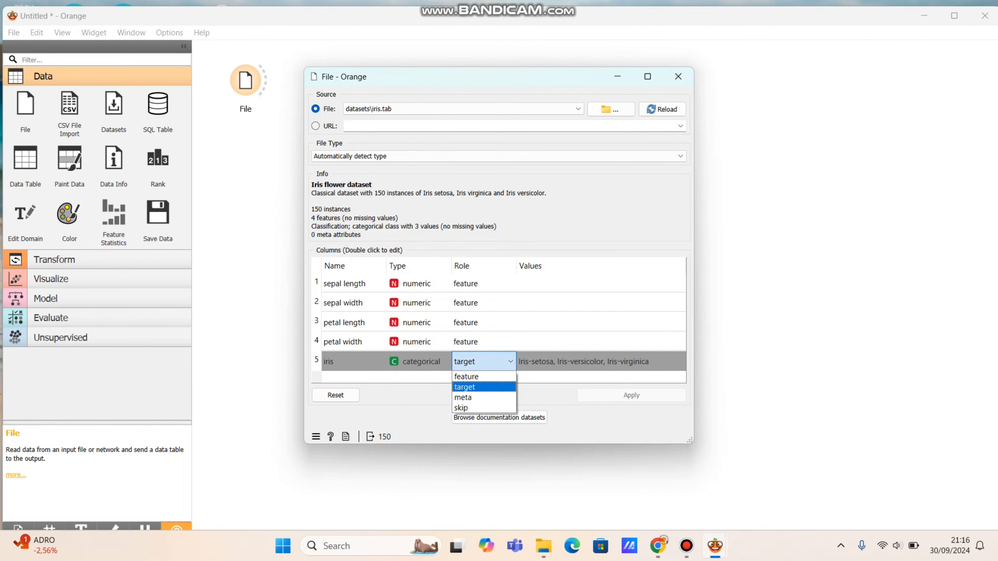
click(465, 387)
click(632, 395)
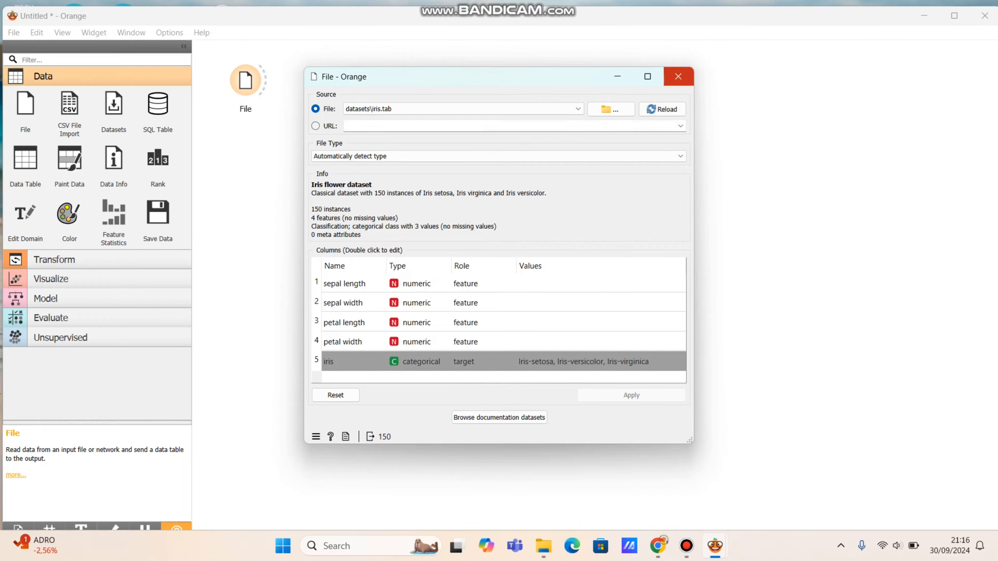
click(678, 77)
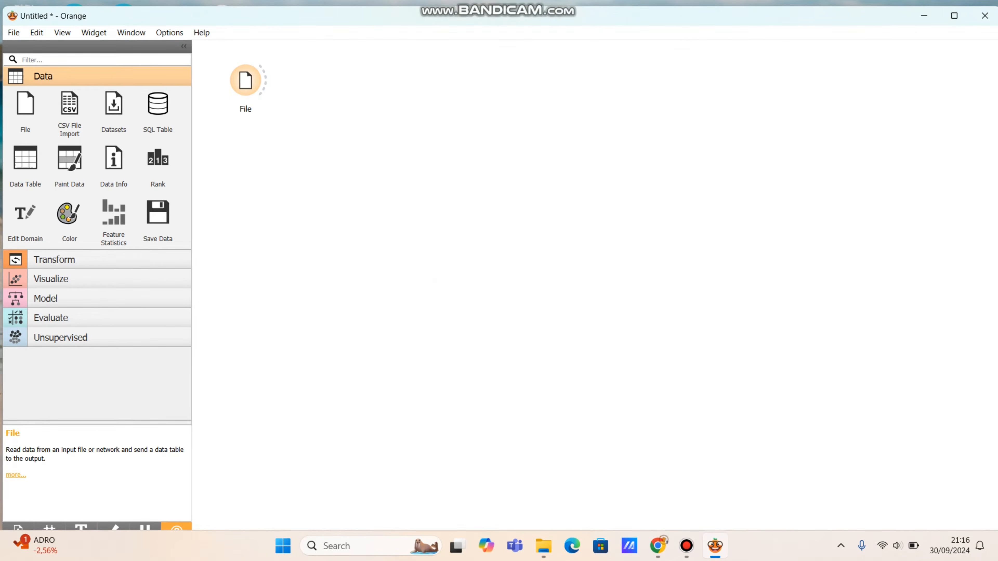
Step: Reposition the File widget, connect a new Data Table widget to it and open the table of iris data
drag(246, 80, 248, 109)
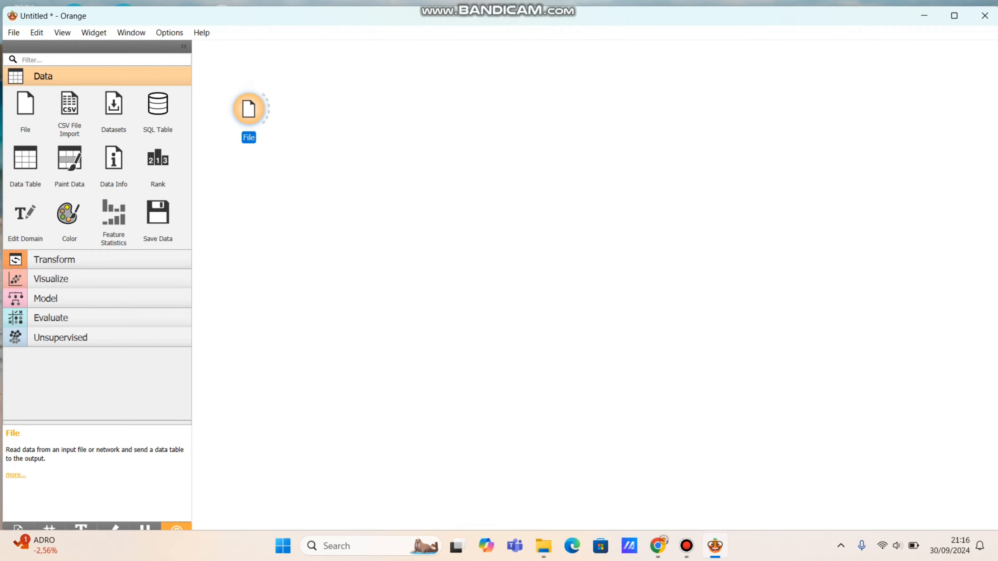
drag(268, 109, 316, 65)
click(311, 100)
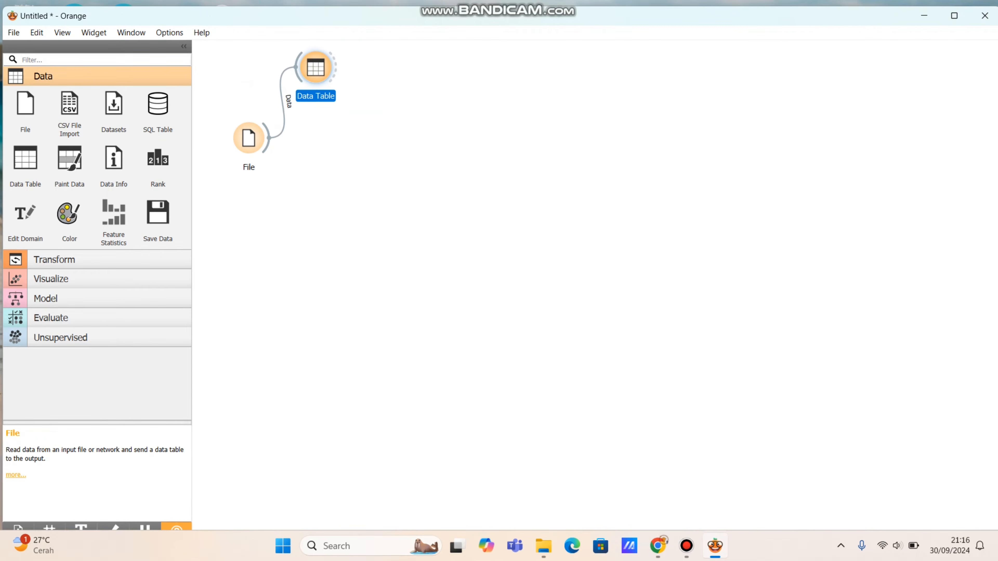
double_click(316, 68)
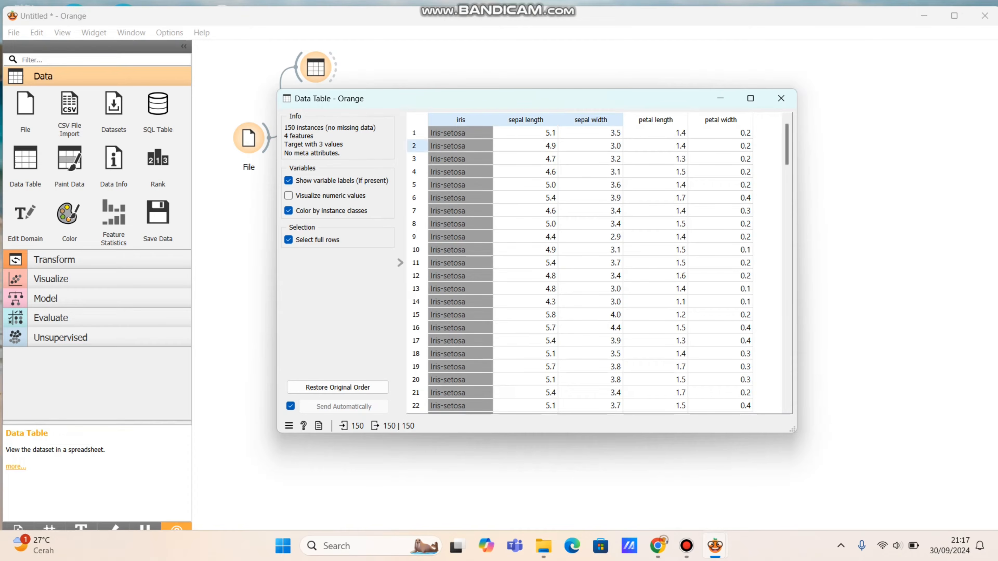
Step: Sort the iris data table by sepal width and close it
click(591, 119)
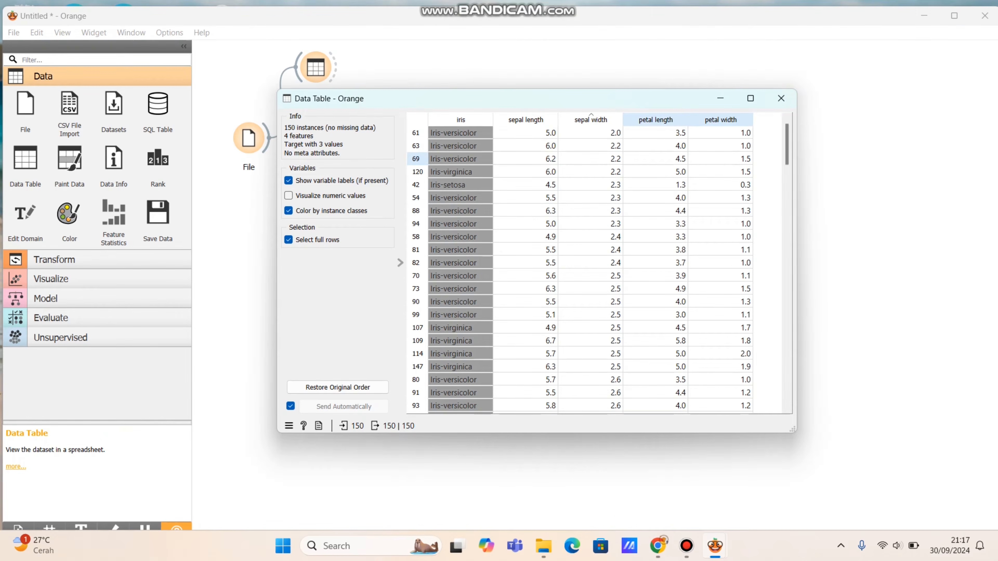
click(781, 98)
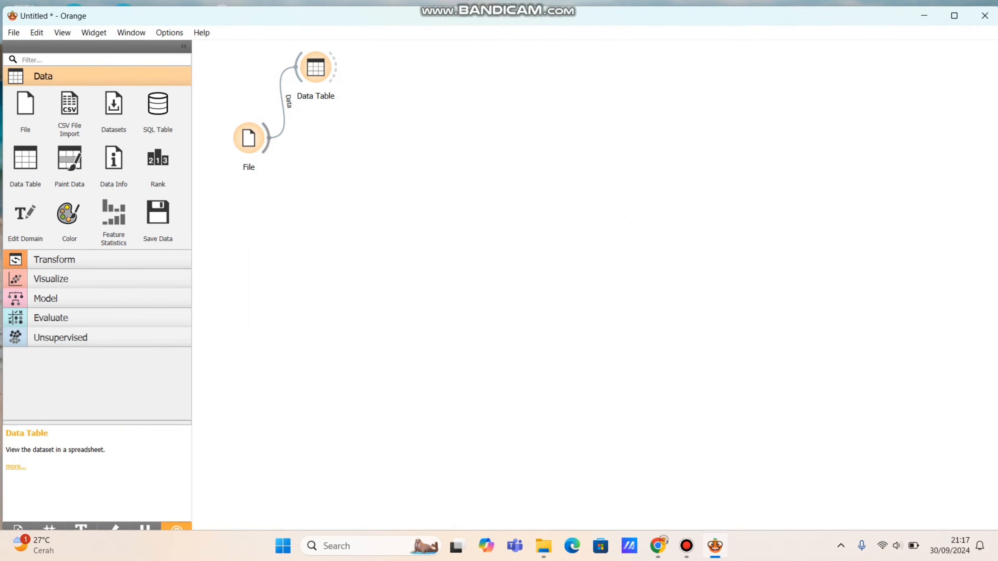
Step: Search for "tree" and connect a new Tree widget to the File widget's output
drag(267, 137, 369, 144)
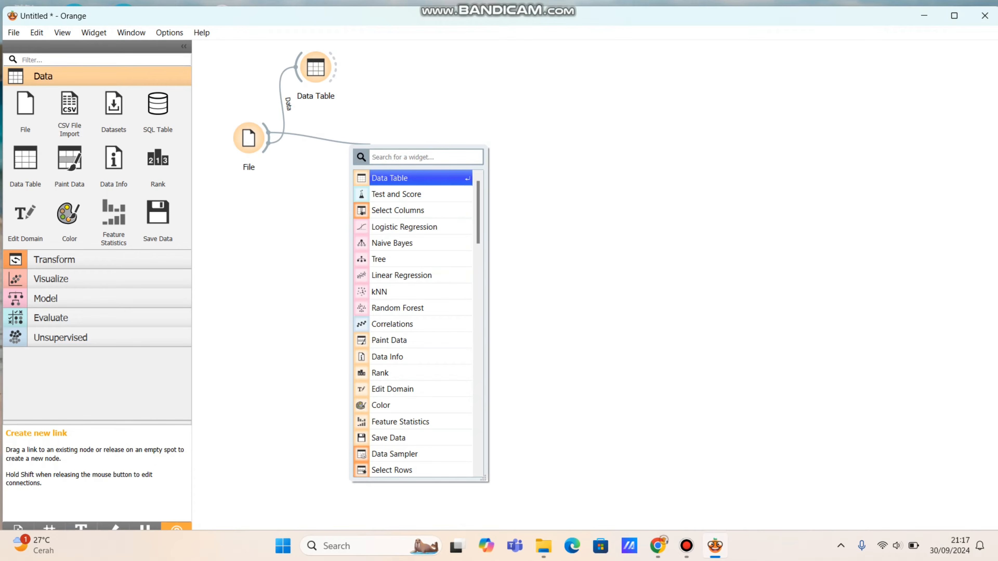
text(tre)
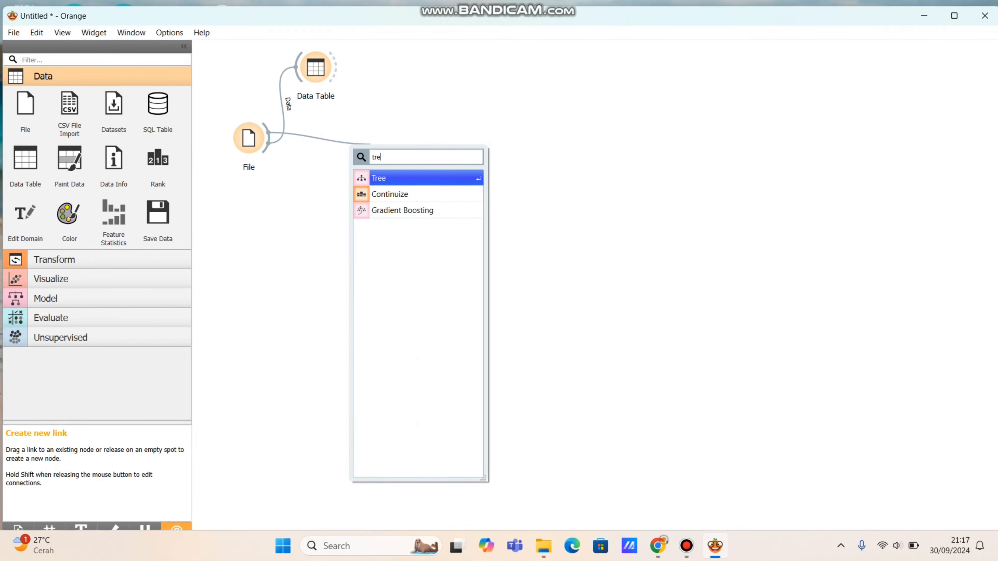
text(e)
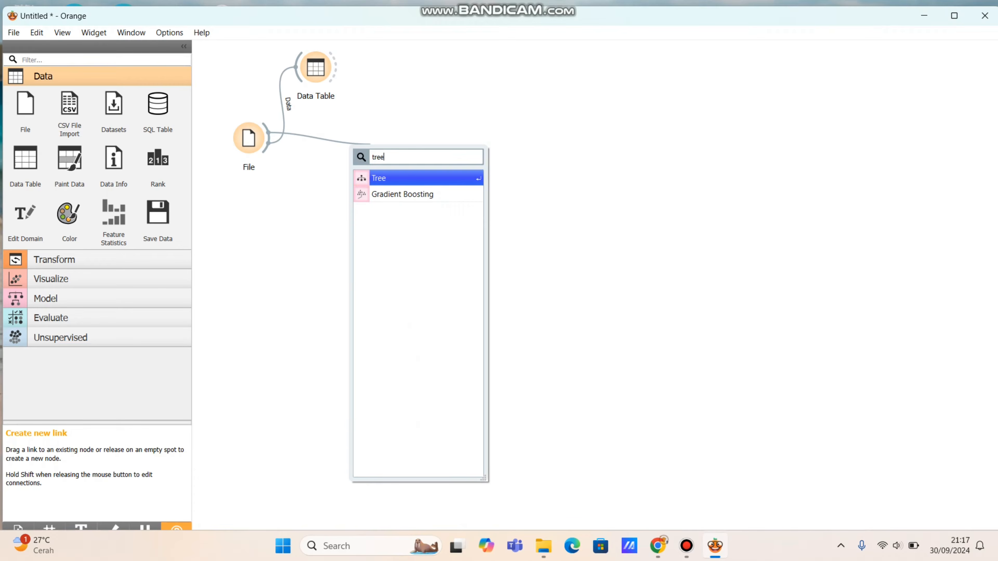
key(Return)
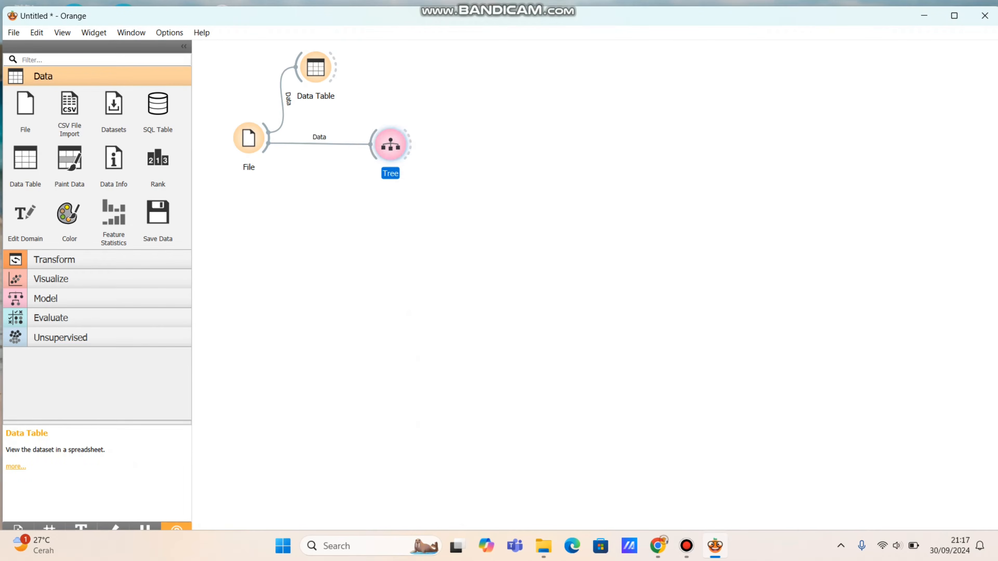
Step: Reposition the Tree widget, connect a new Tree Viewer to it, then view the decision tree and close it
drag(389, 151, 545, 140)
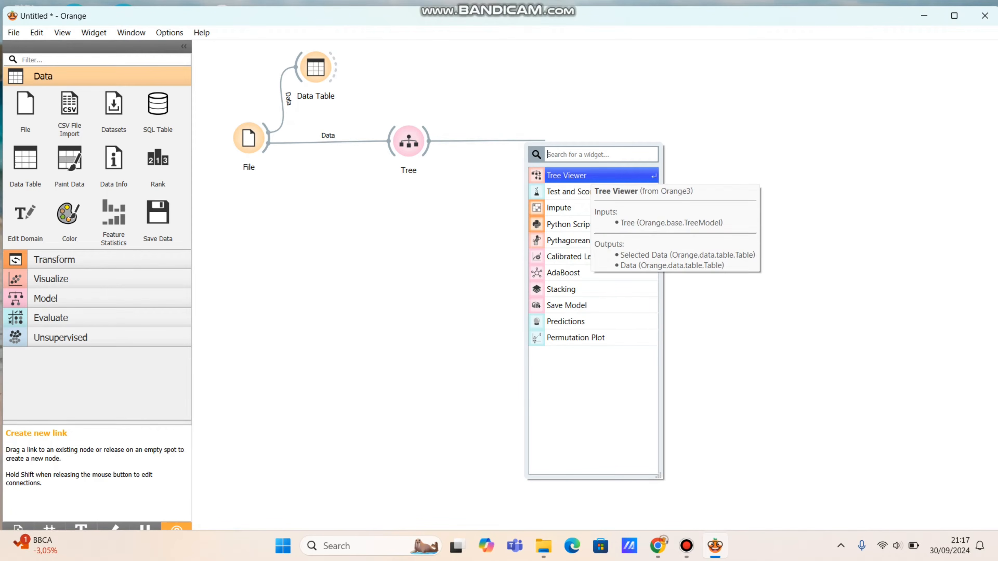
click(578, 176)
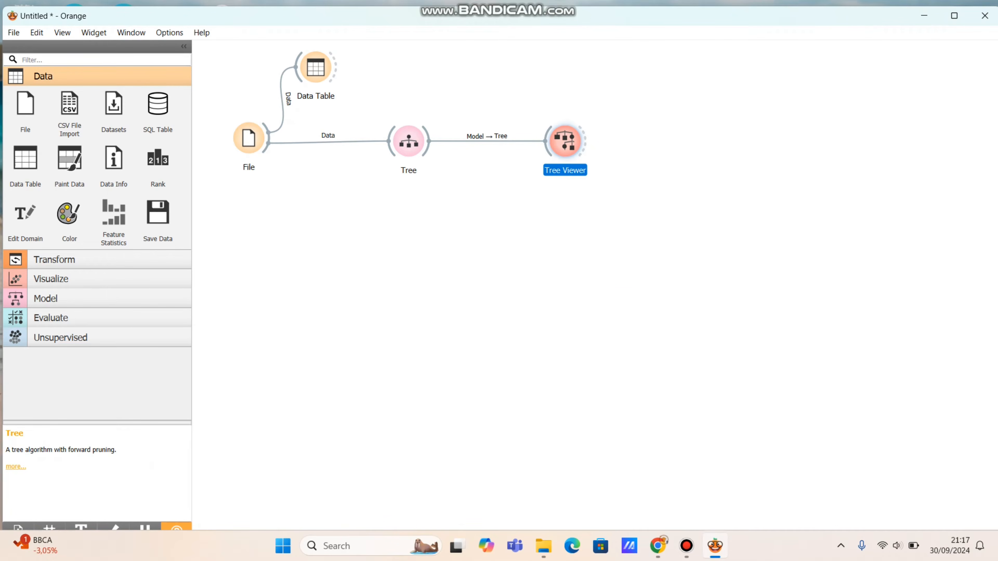
double_click(565, 142)
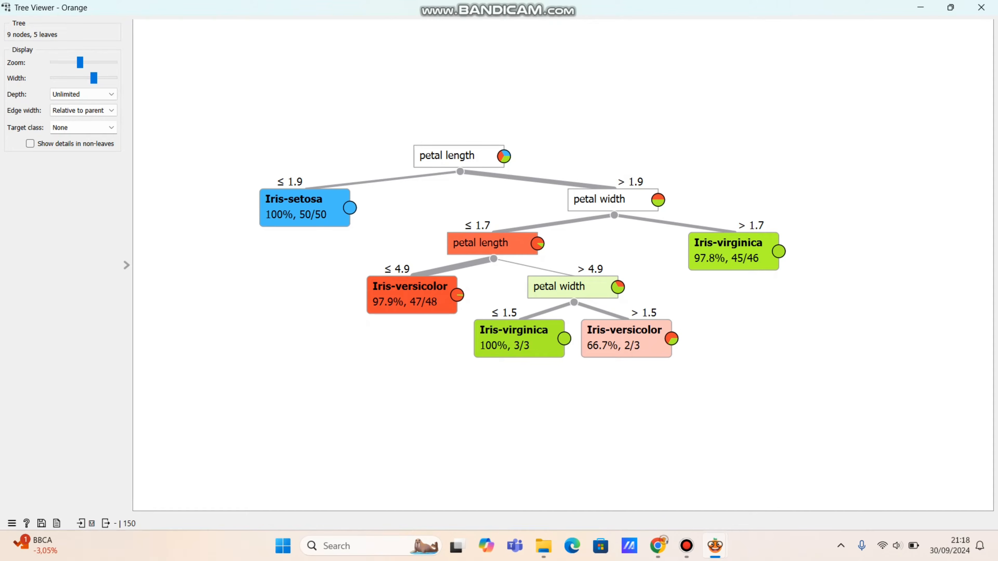
click(981, 7)
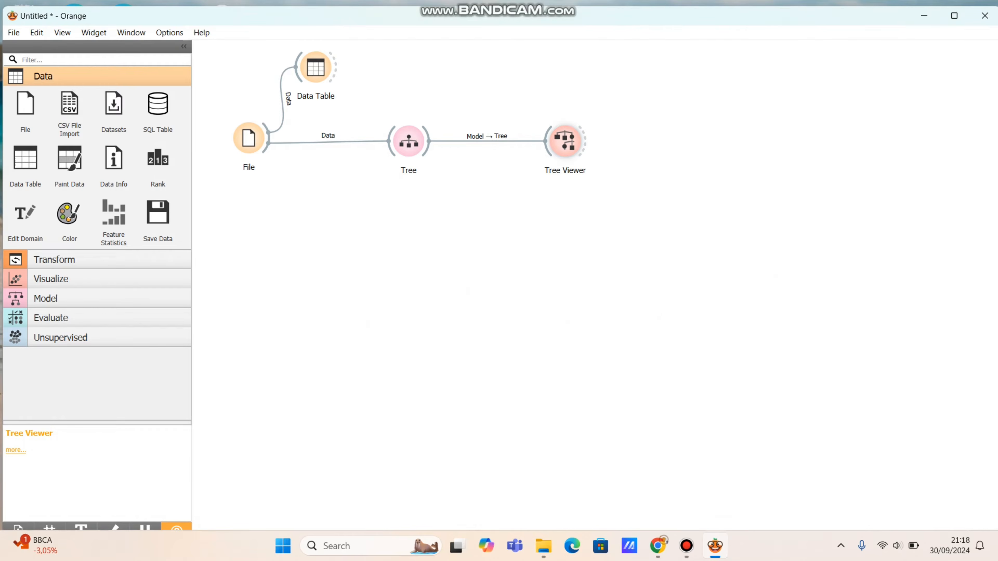
Step: Shift the Tree Viewer and Tree widgets slightly down so they line up on the canvas
click(565, 141)
drag(565, 141, 564, 144)
drag(408, 140, 409, 146)
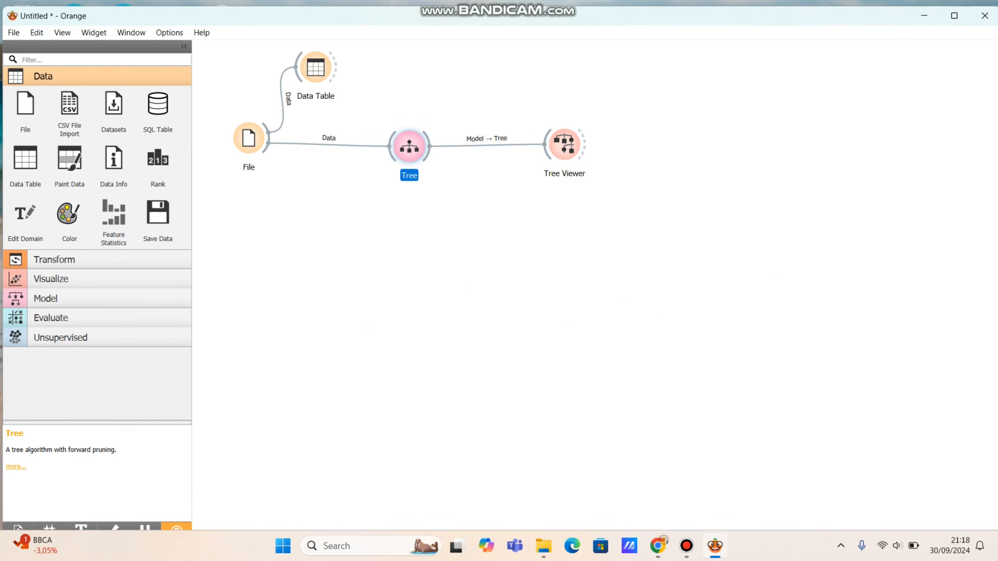
Step: Review the Tree widget's parameters, toggling Induce binary tree off and back on, and close its settings
double_click(409, 146)
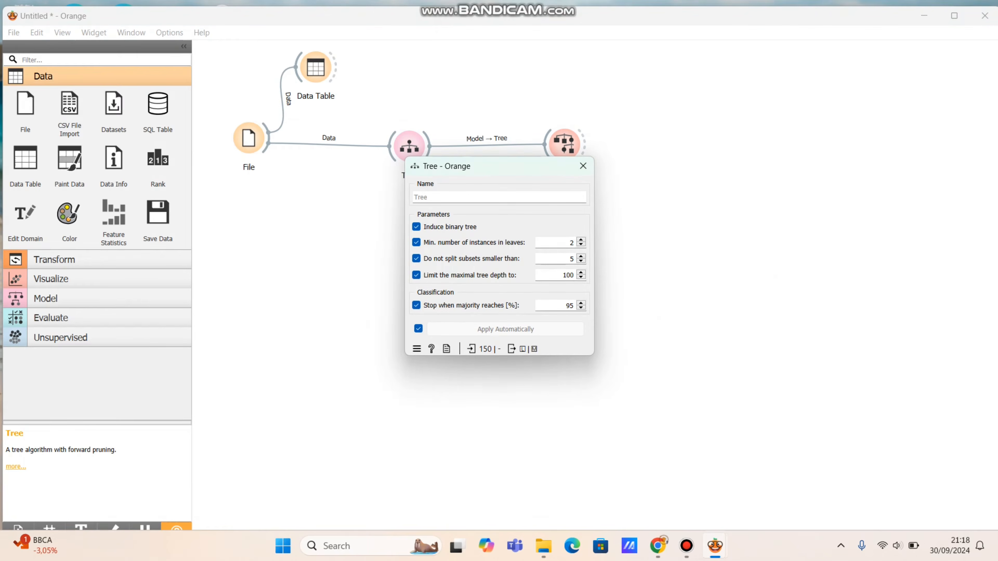
drag(554, 185, 556, 198)
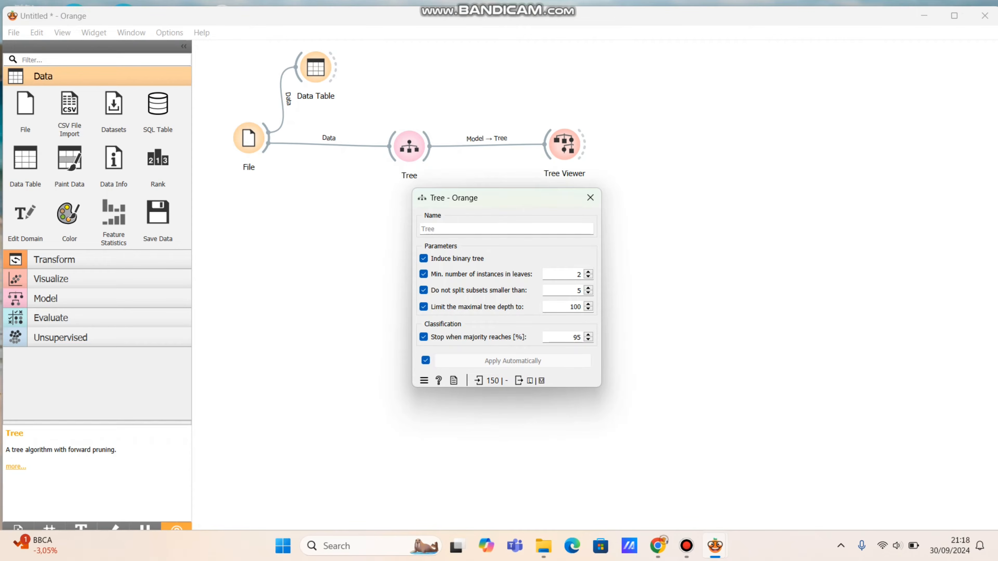
click(423, 258)
click(424, 259)
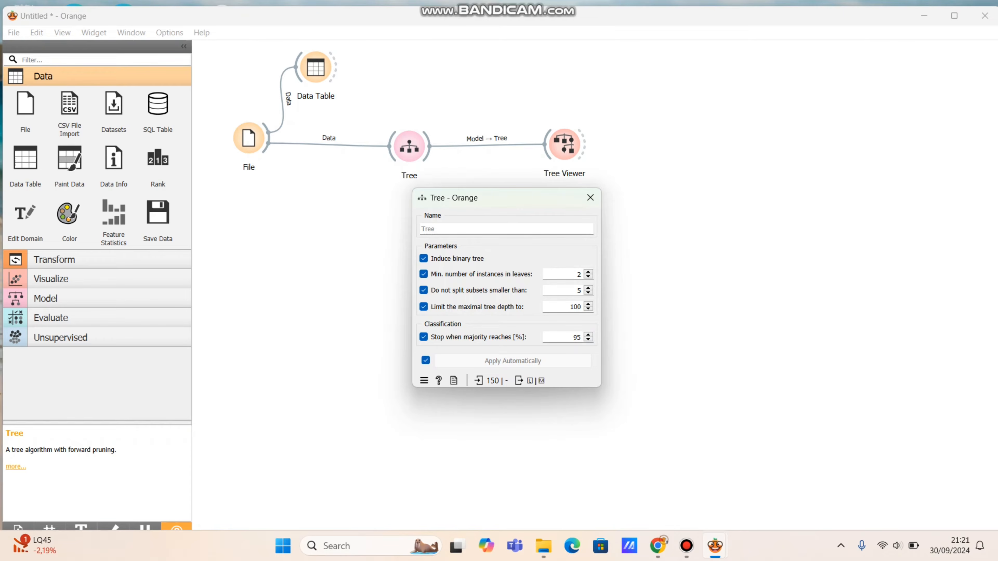
click(591, 198)
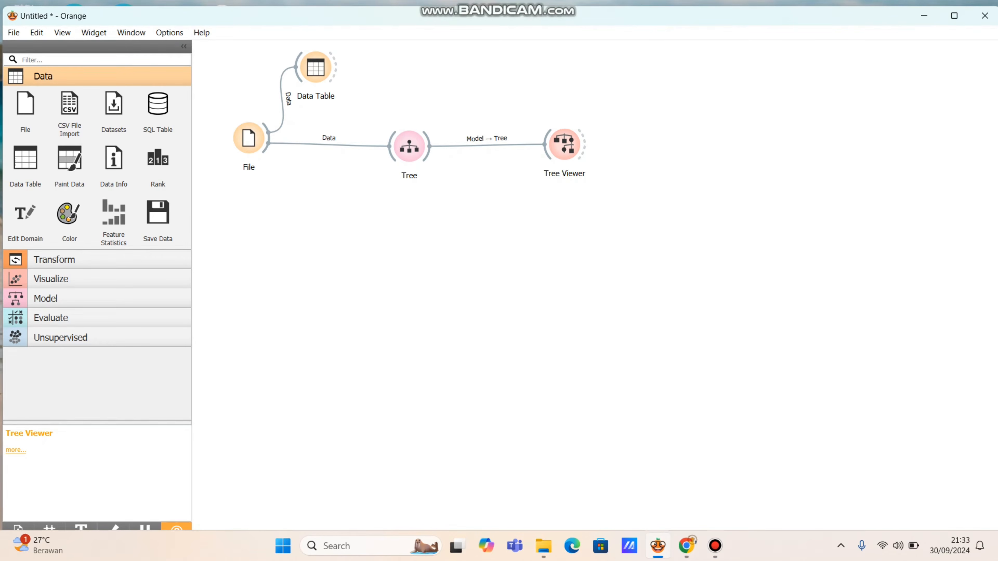
Step: Open the Tree Viewer, move its window to show the whole tree, examine the petal length and petal width splits, and close it
double_click(565, 145)
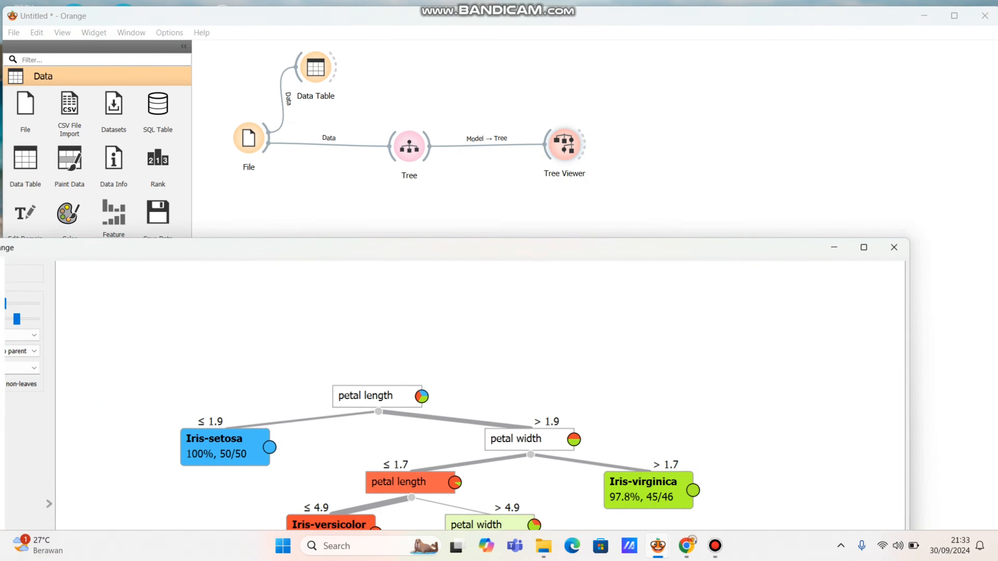
drag(627, 244, 699, 16)
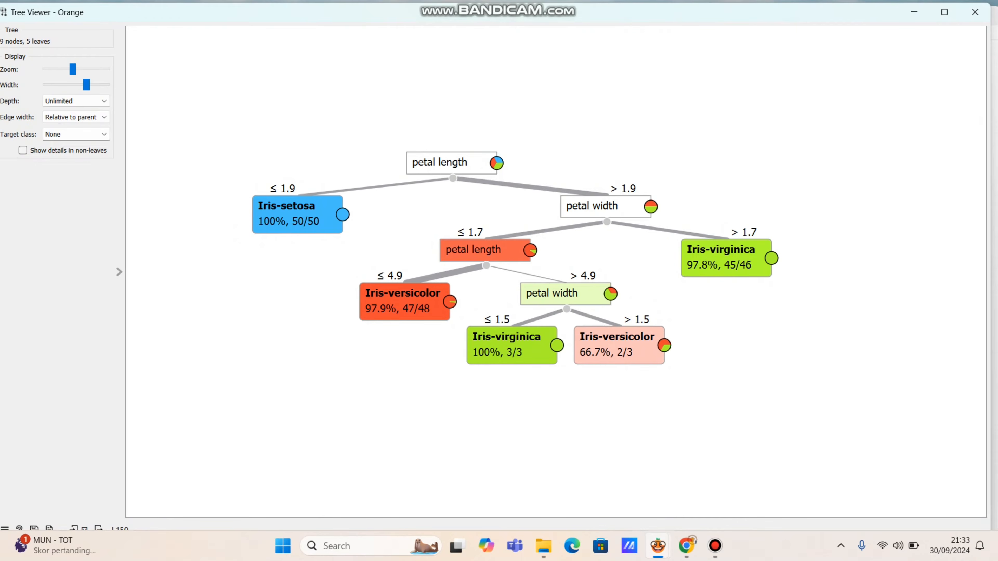
mouse_move(279, 202)
mouse_move(619, 205)
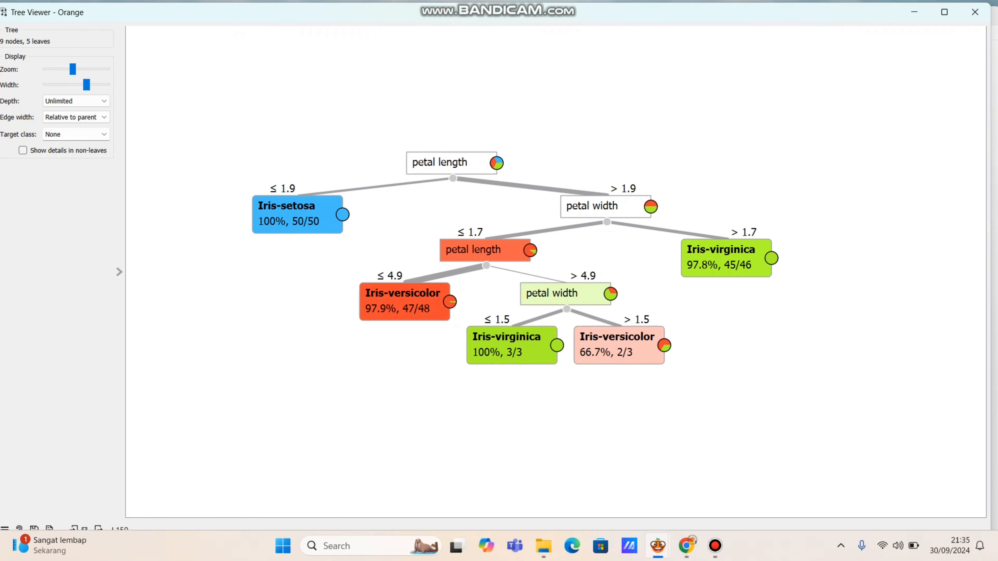
mouse_move(587, 291)
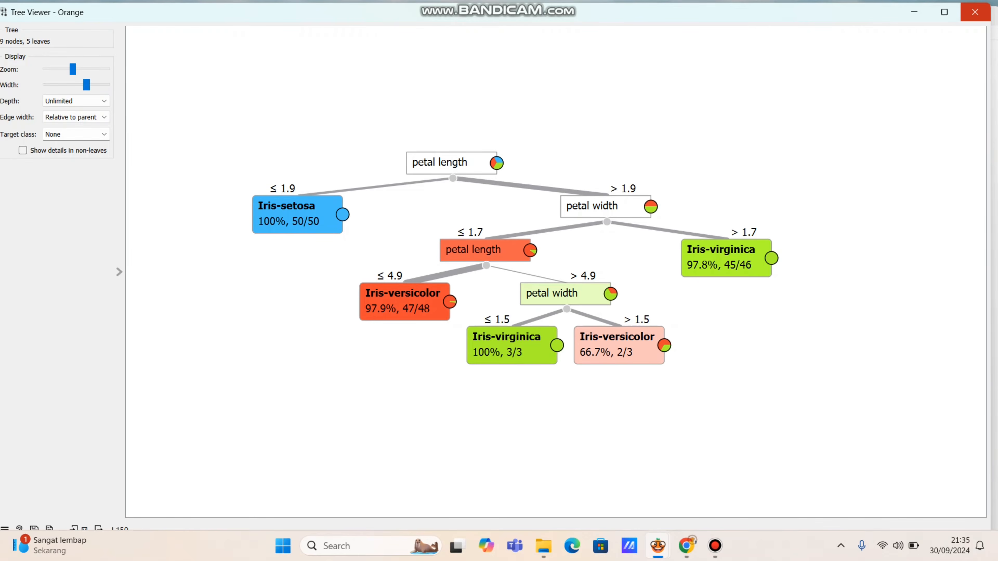
click(974, 12)
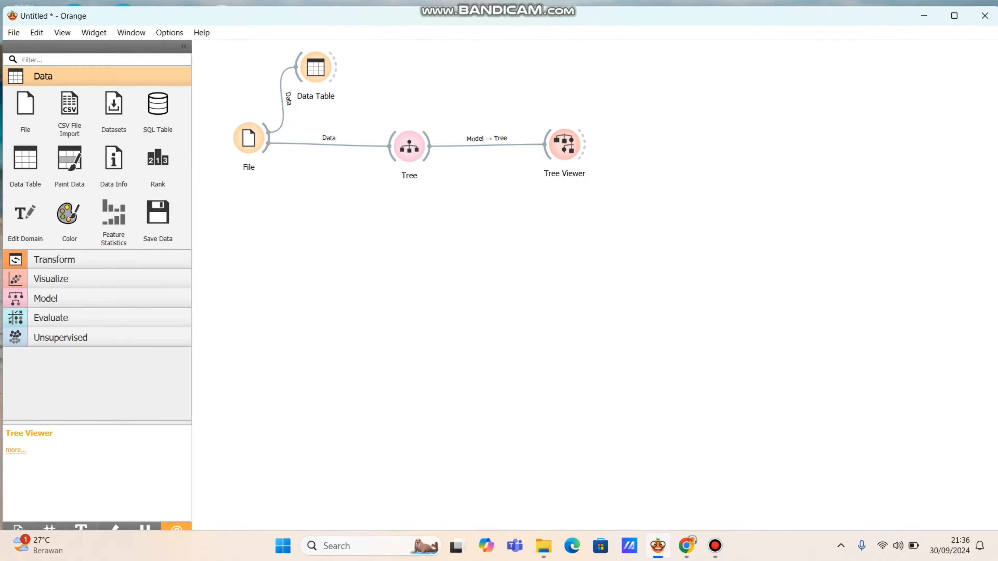
Step: Connect a new Test and Score widget to the File widget, reposition it, and check its evaluation settings
drag(268, 137, 394, 242)
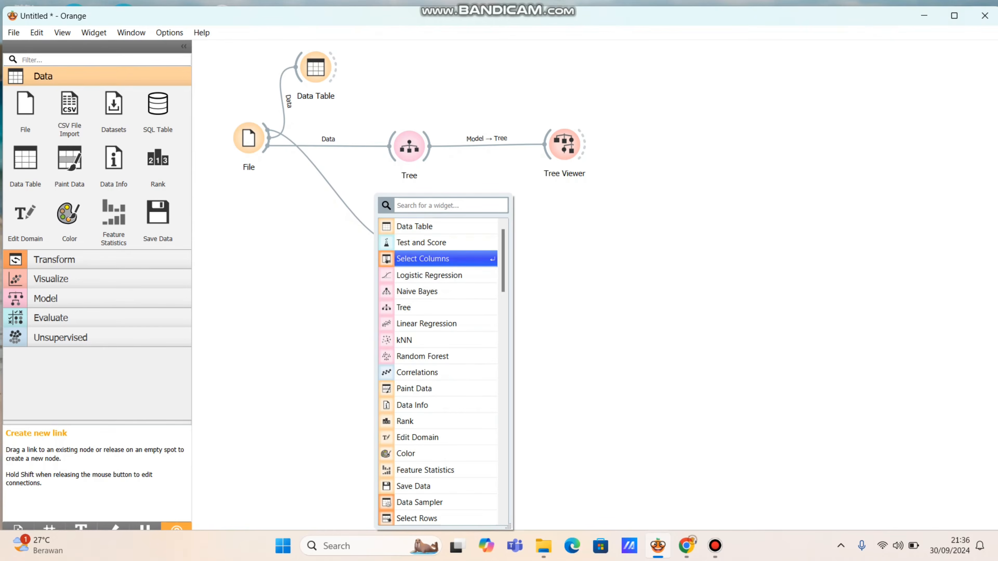
key(Return)
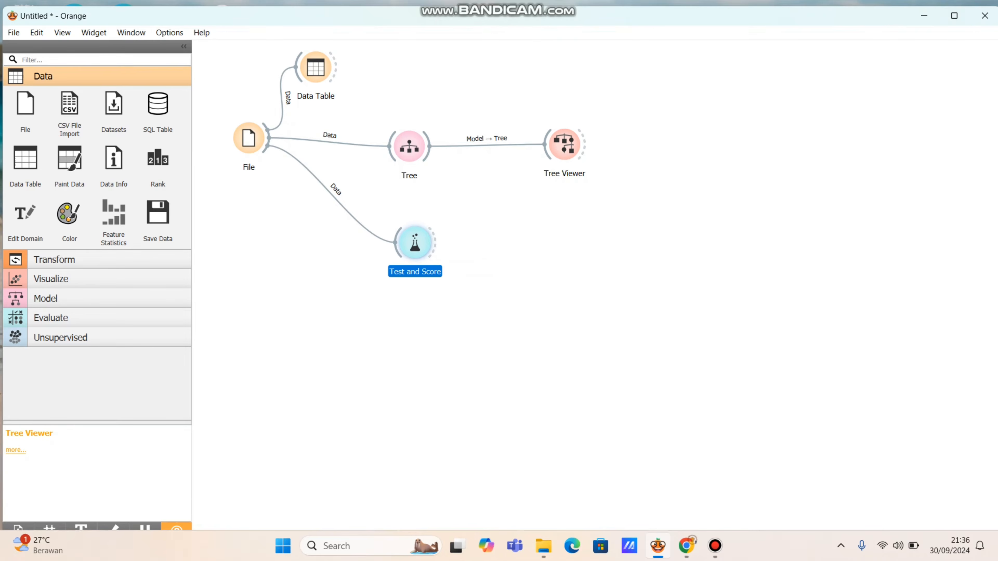
drag(415, 243, 438, 254)
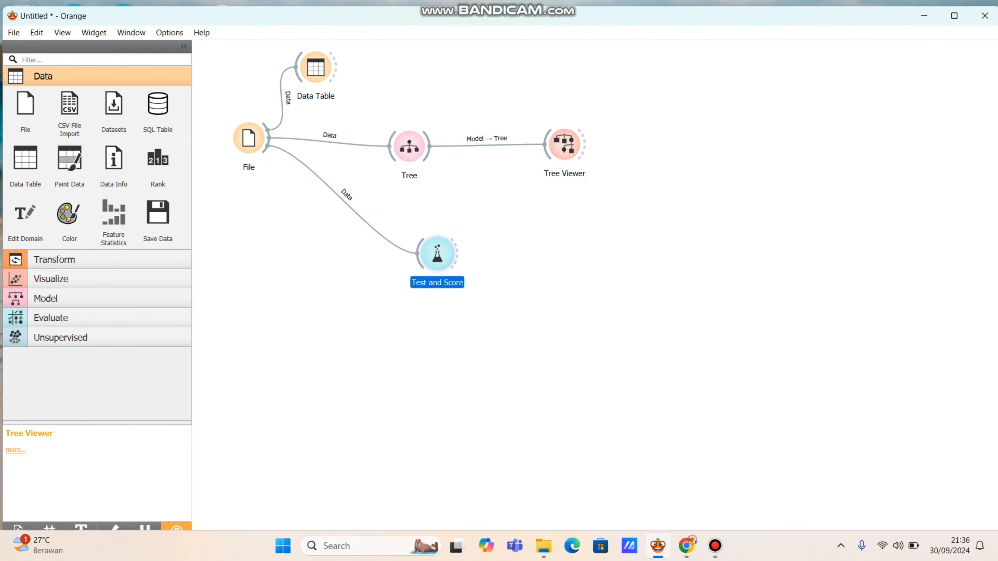
double_click(437, 254)
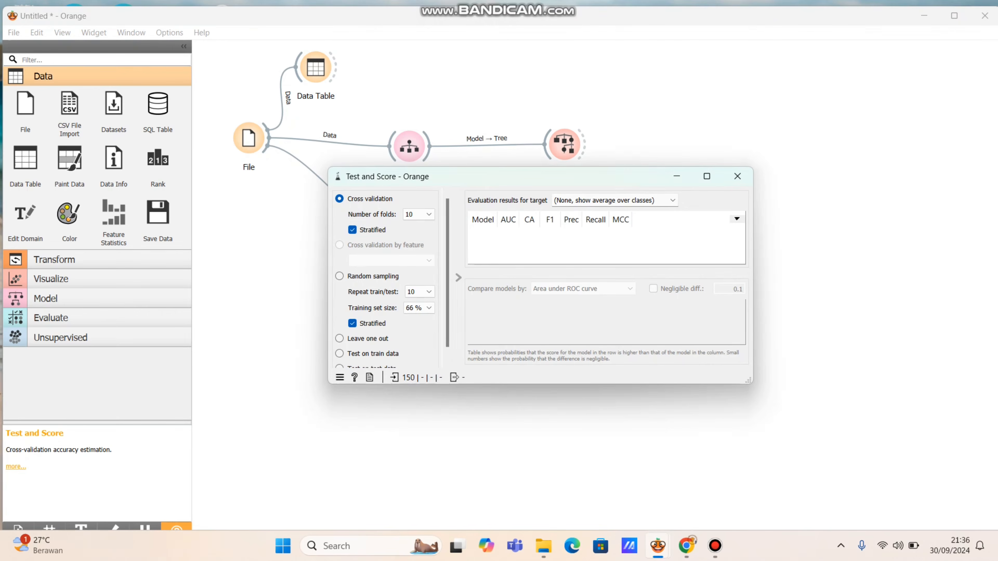
click(738, 176)
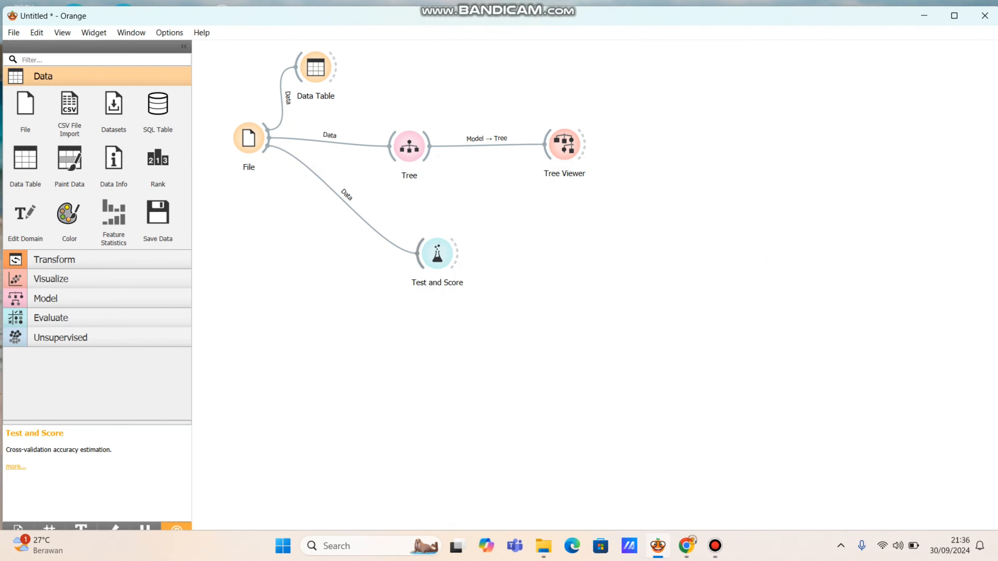
Step: Reposition Test and Score, connect a new Confusion Matrix widget to its output, and view the matrix before closing it
drag(437, 254, 556, 241)
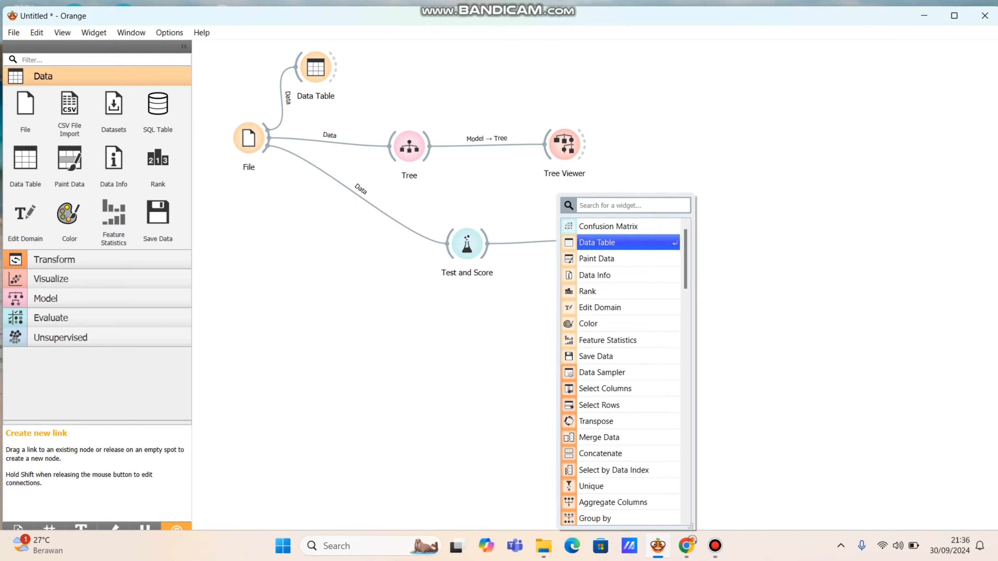
key(Return)
double_click(595, 236)
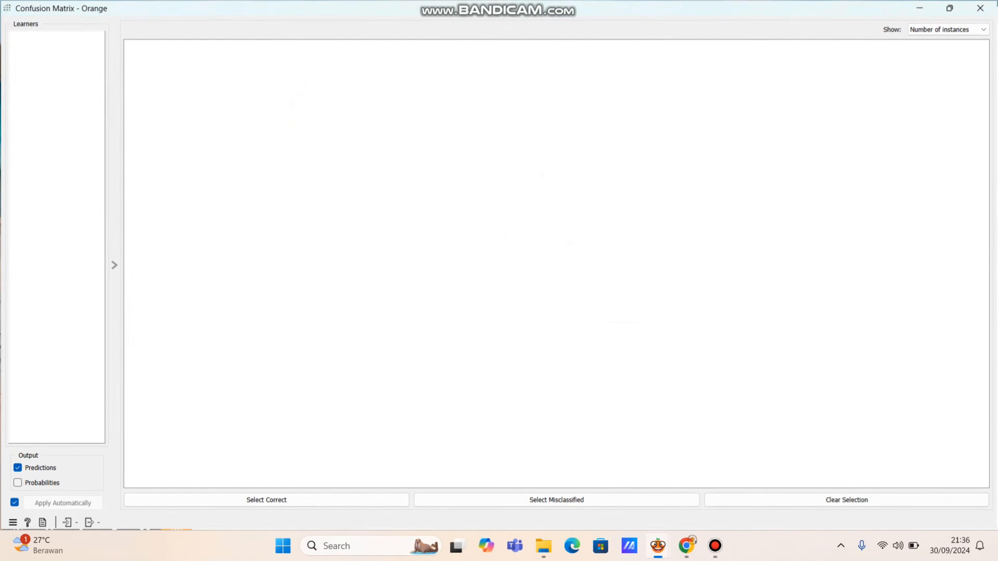
click(951, 7)
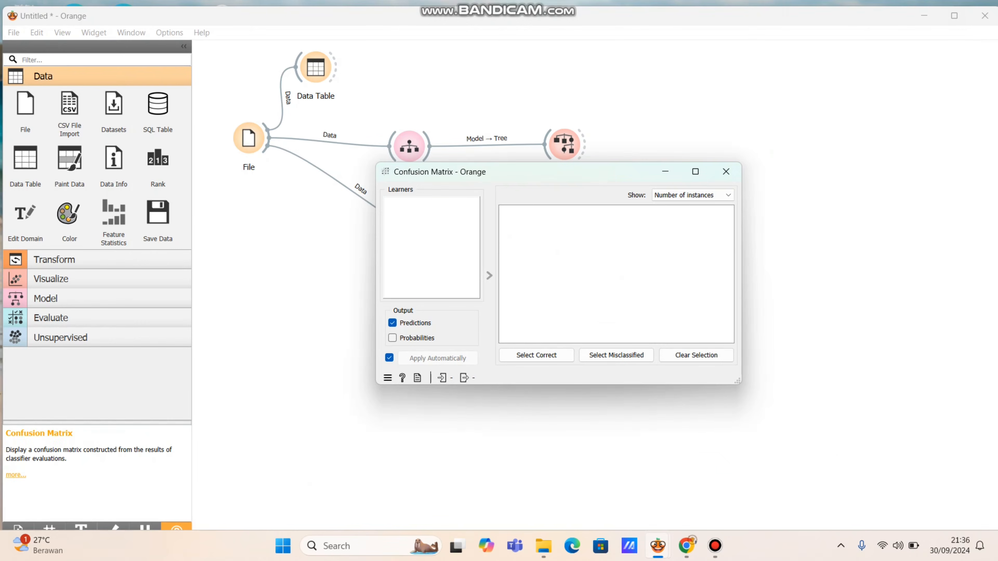
click(727, 171)
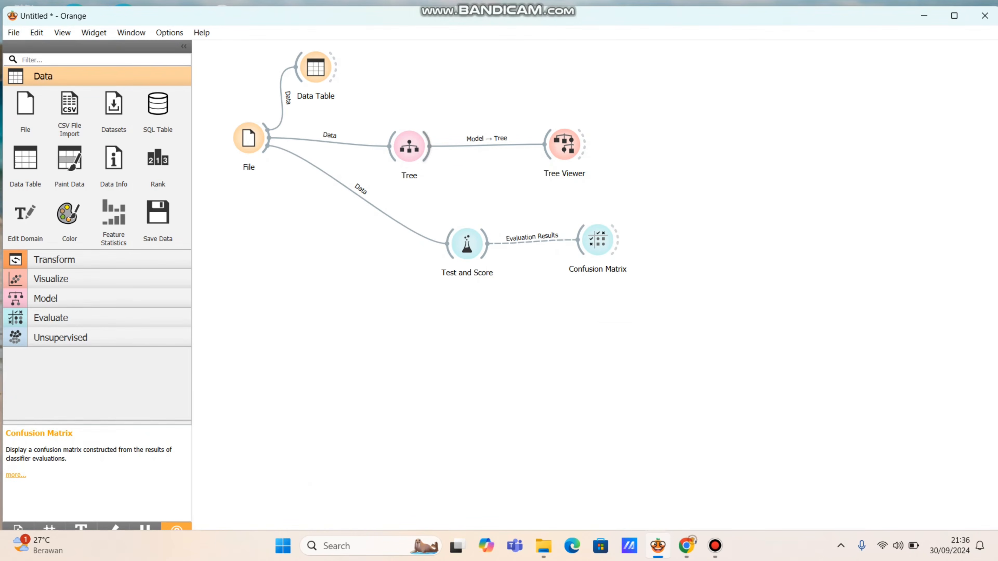
Step: Link the Tree widget to Test and Score as its learner and open the evaluation results
drag(429, 146, 452, 244)
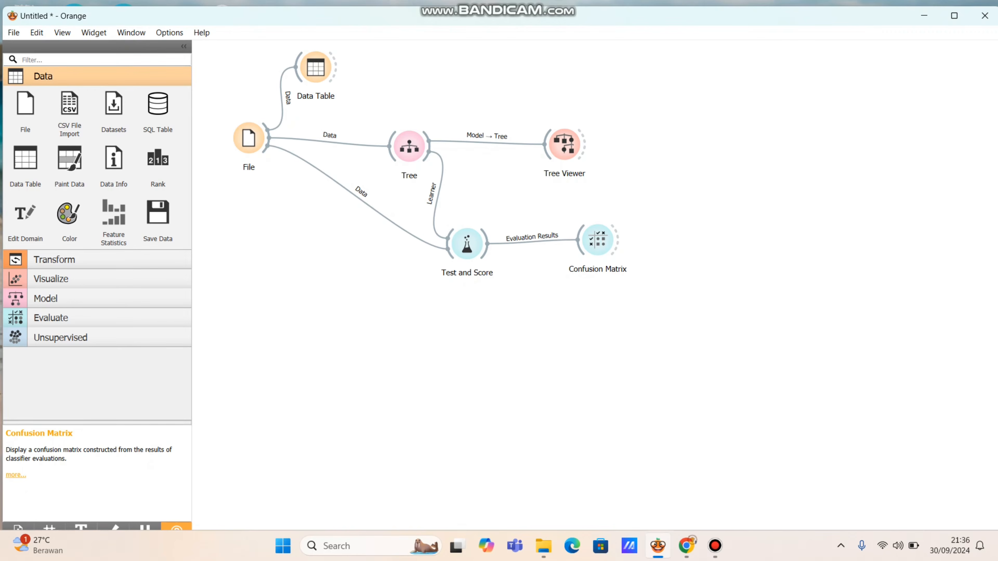
click(467, 244)
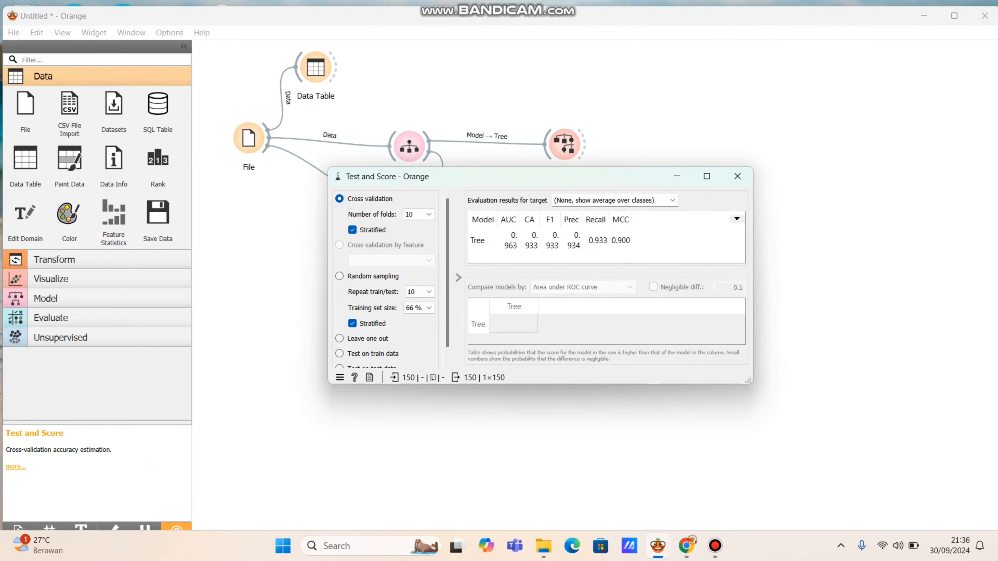
click(706, 176)
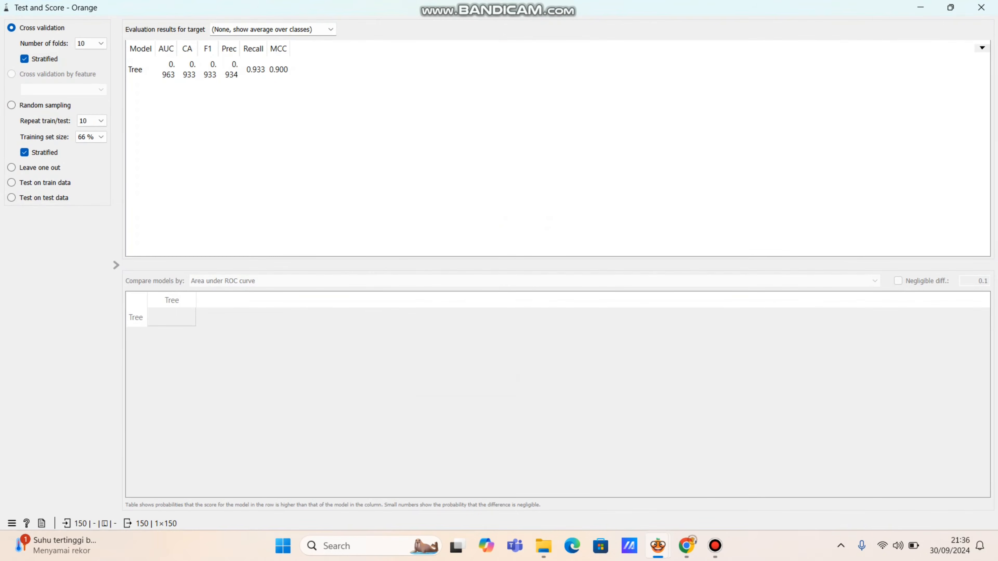
click(951, 8)
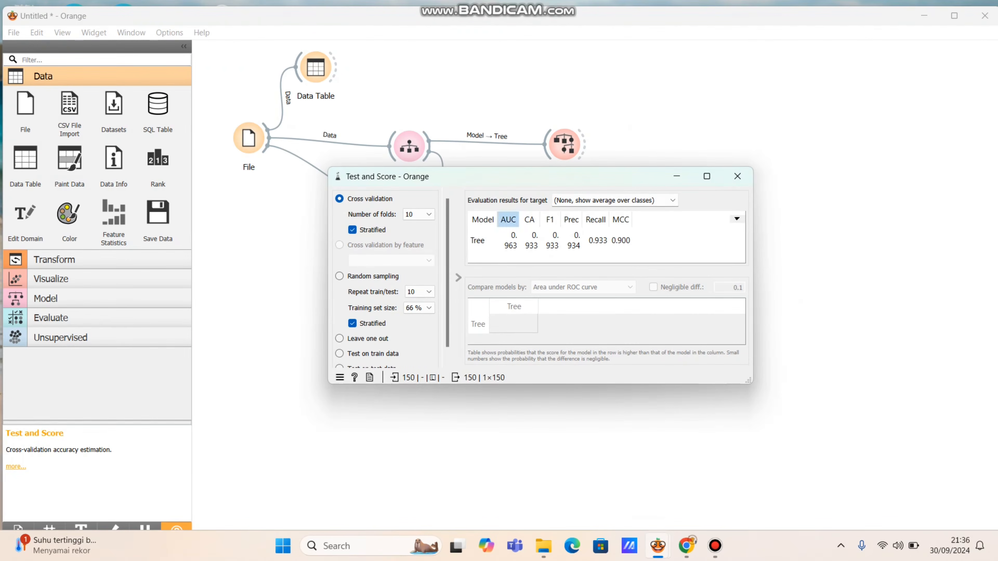
Step: Widen the AUC, CA, F1 and Prec columns in the evaluation results so each score fits on one line
click(508, 220)
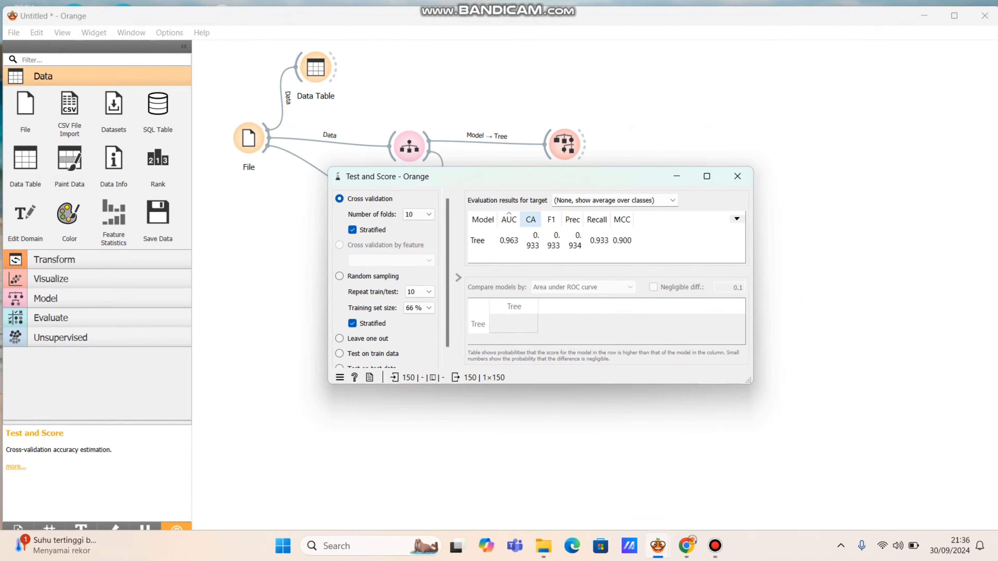
double_click(542, 220)
double_click(564, 220)
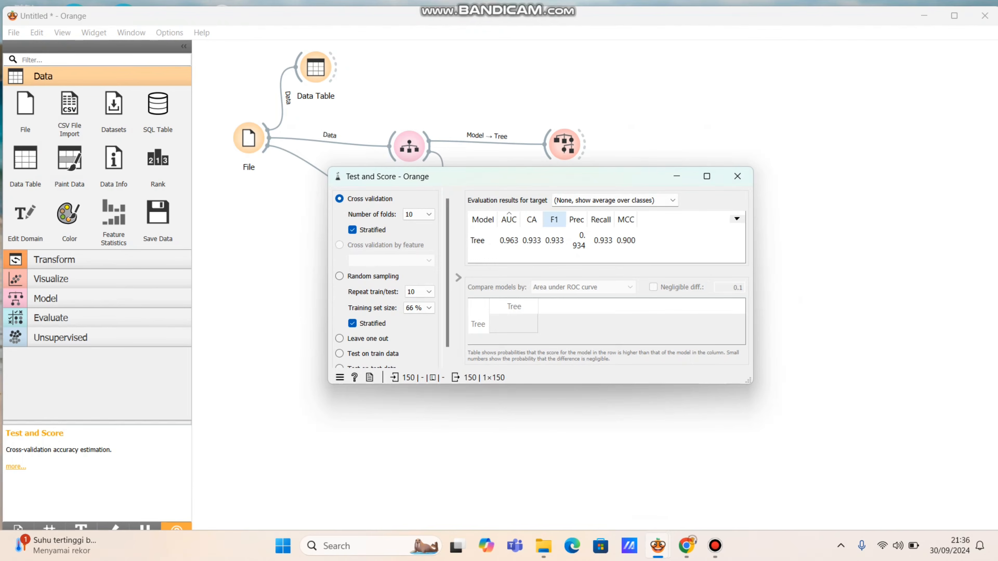
double_click(587, 219)
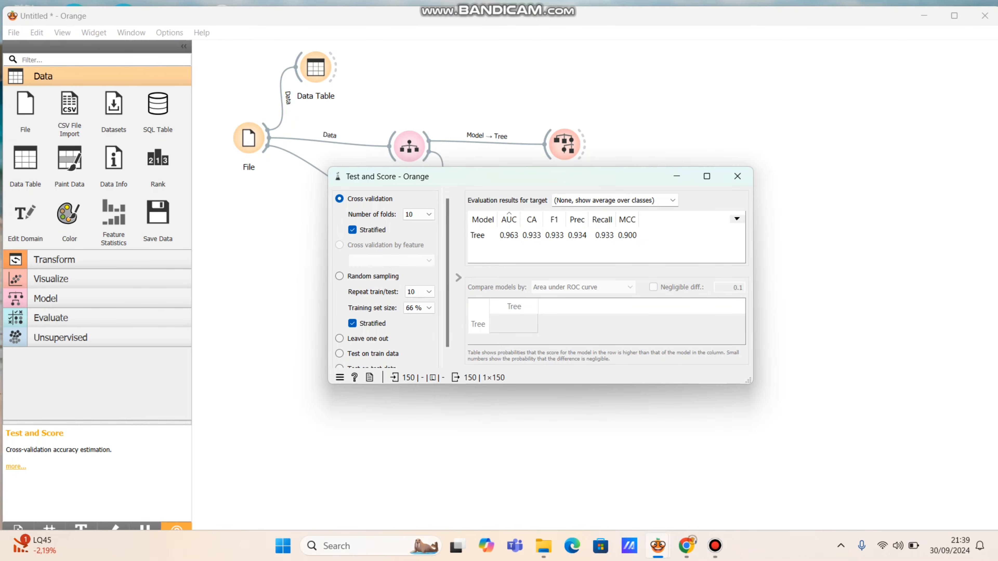
Step: Examine the Tree model's Recall and MCC scores in the evaluation results
click(604, 235)
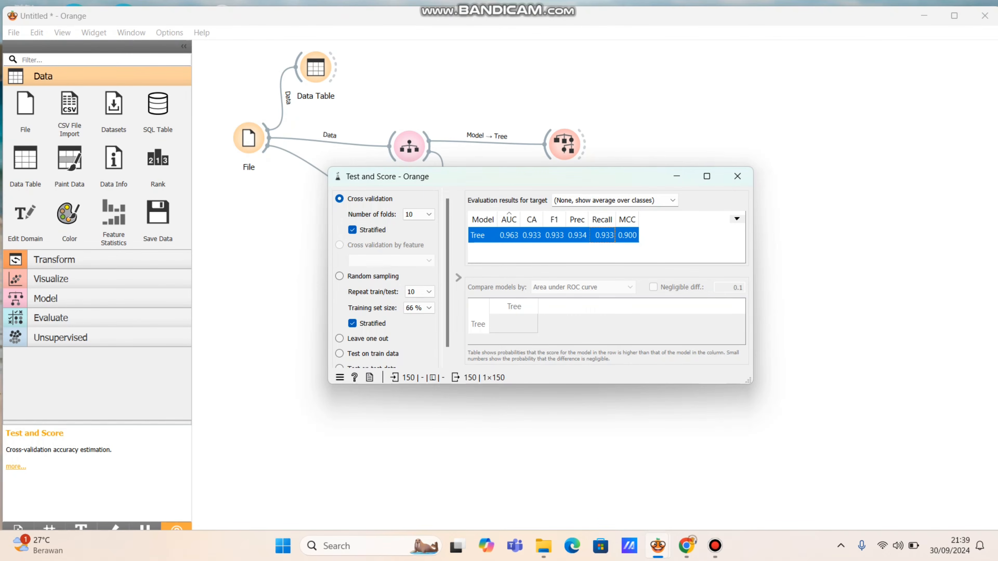
ctrl+click(604, 235)
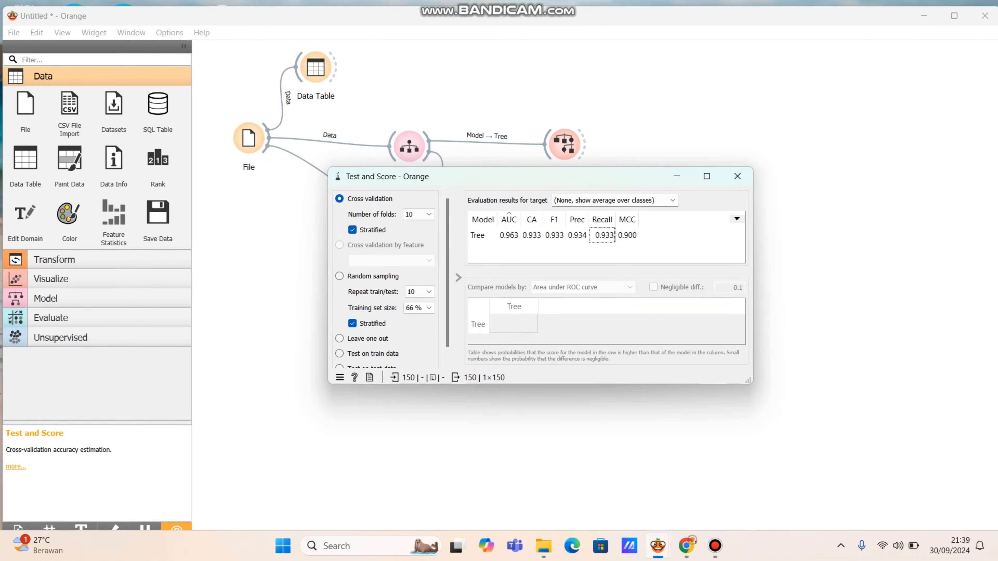
click(627, 235)
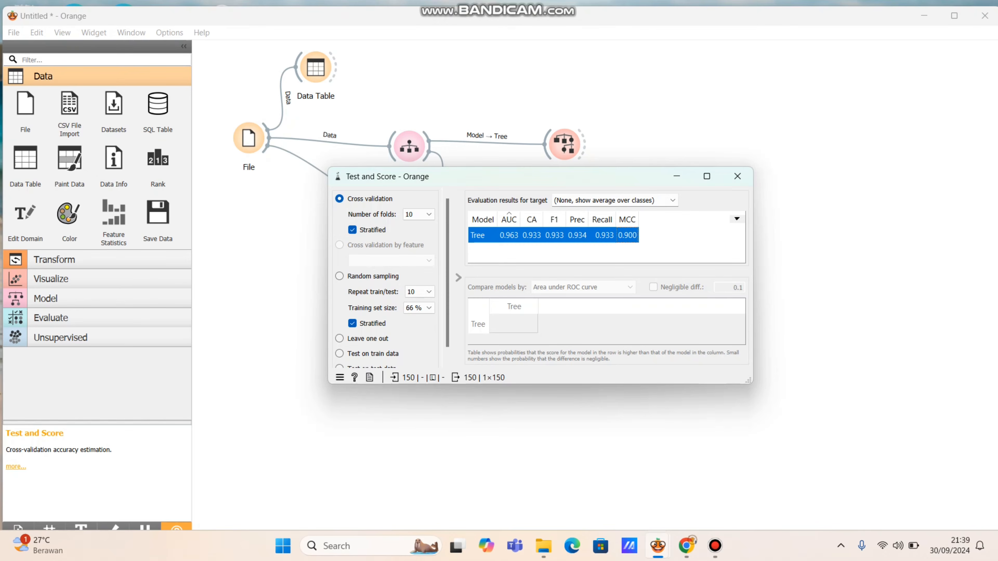
click(664, 246)
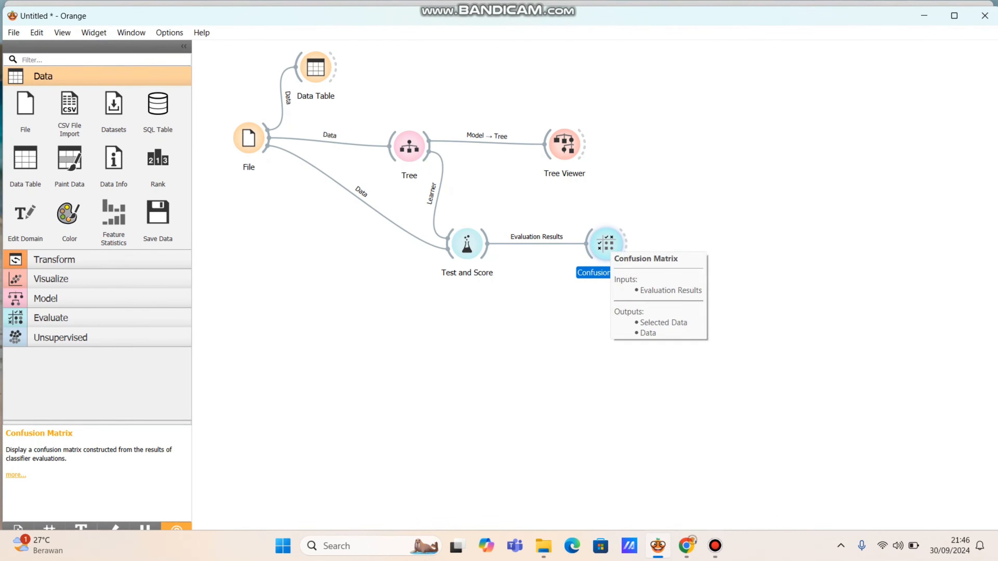
Step: Open the Confusion Matrix, enlarge its window to show all predicted classes and totals, and bring it back into view
double_click(606, 245)
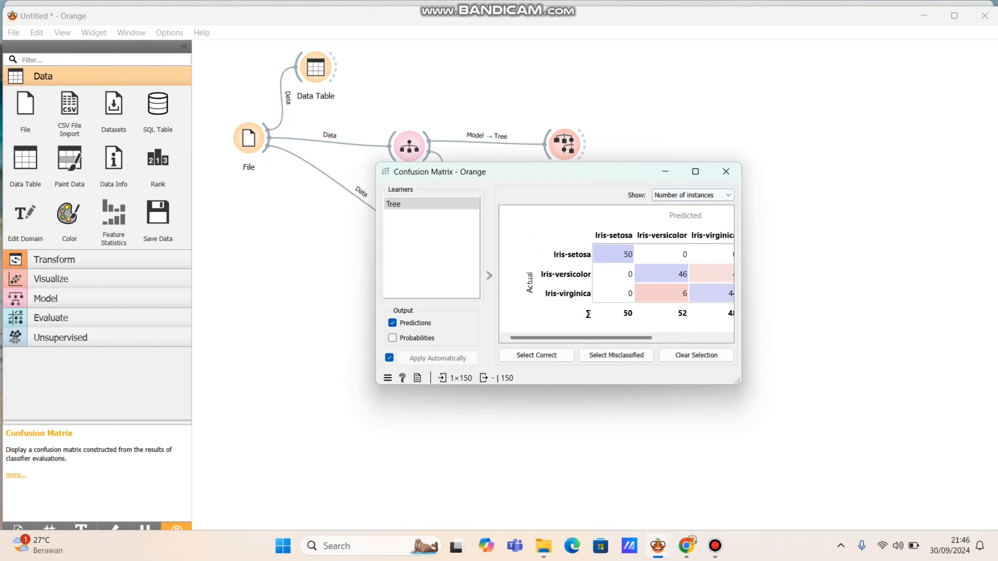
drag(601, 175, 559, 168)
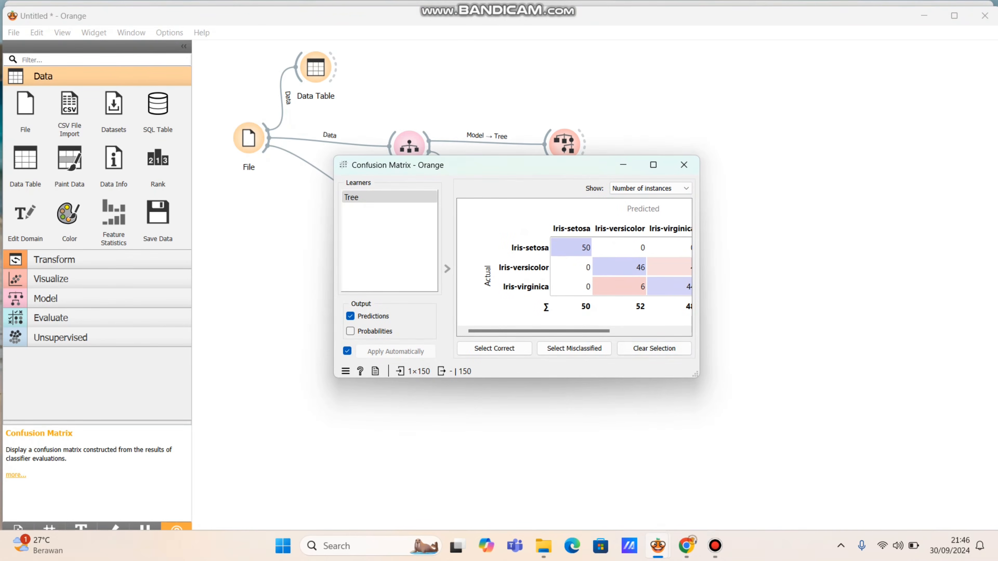
drag(694, 376, 811, 393)
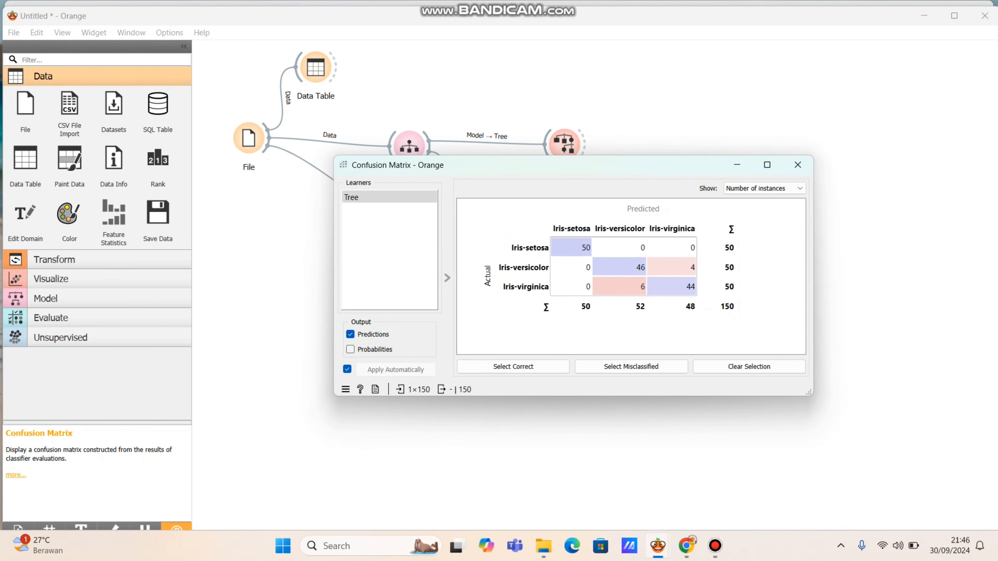
key(Escape)
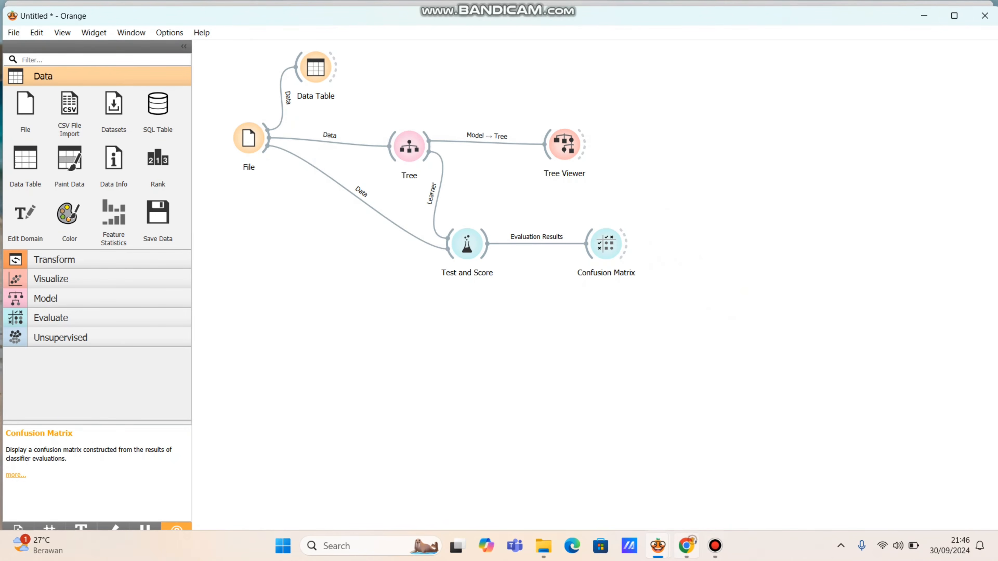
mouse_move(658, 546)
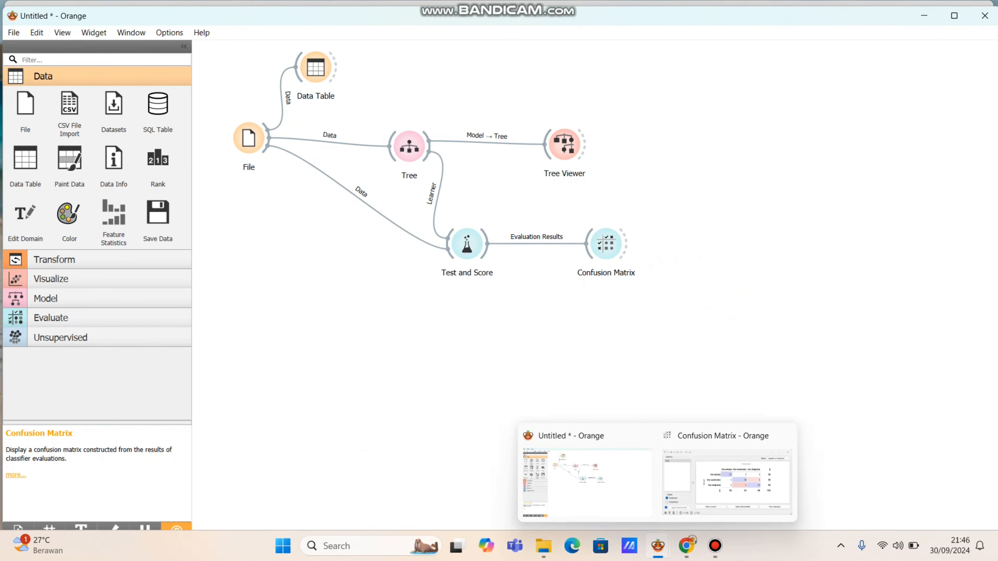
click(727, 484)
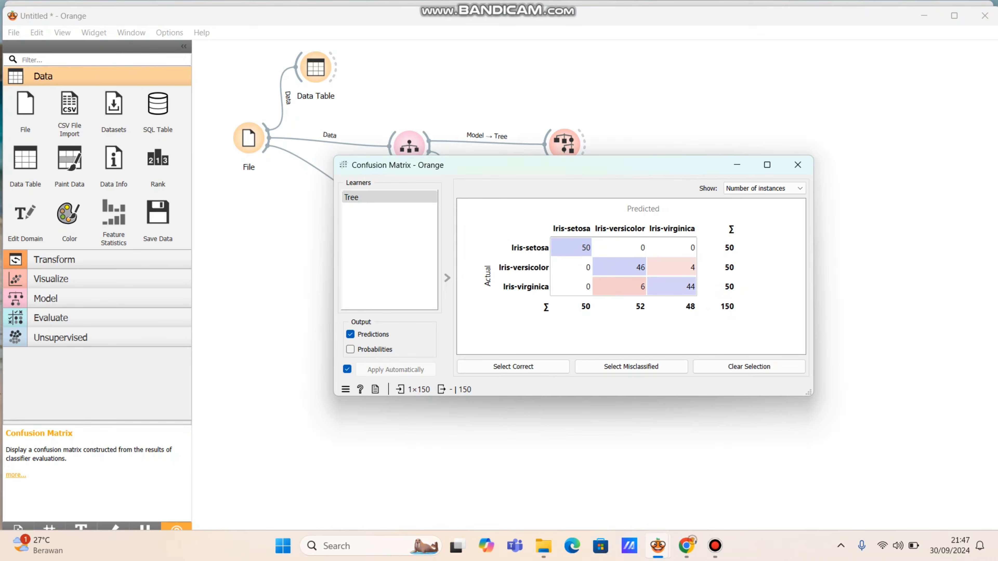
Step: Examine the correct and misclassified cells for Iris-setosa, Iris-versicolor and Iris-virginica in the Confusion Matrix, and close it
click(571, 247)
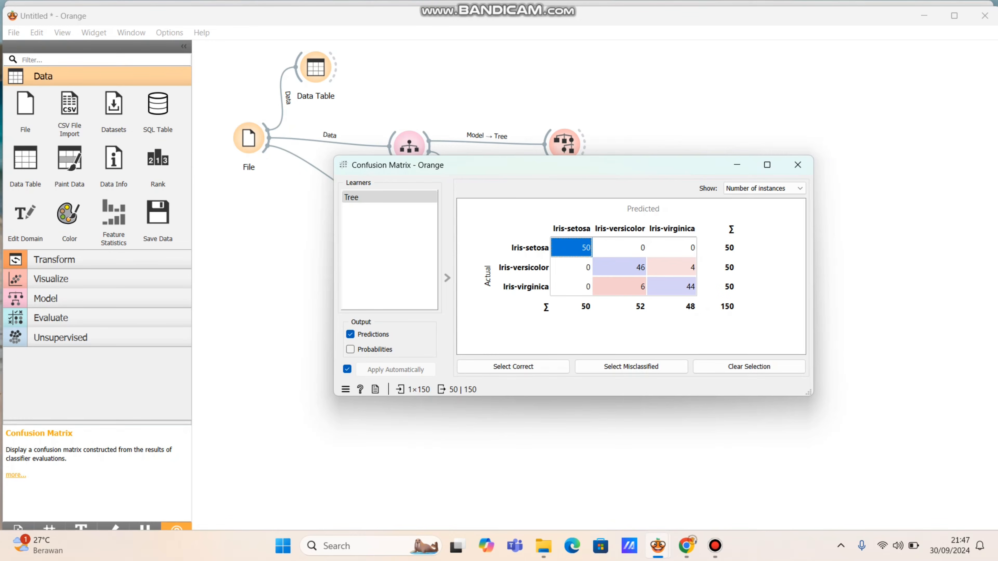
click(620, 248)
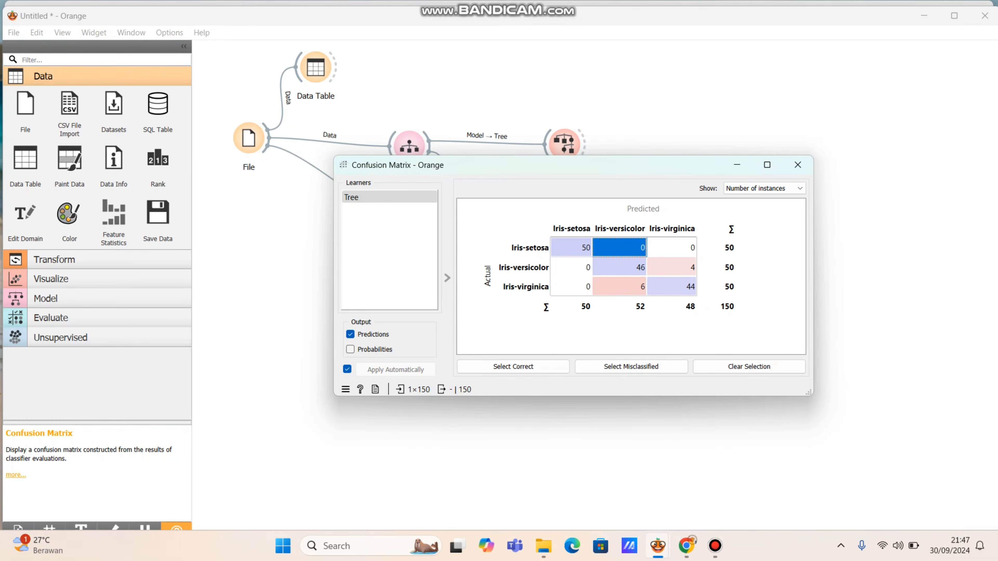
click(620, 267)
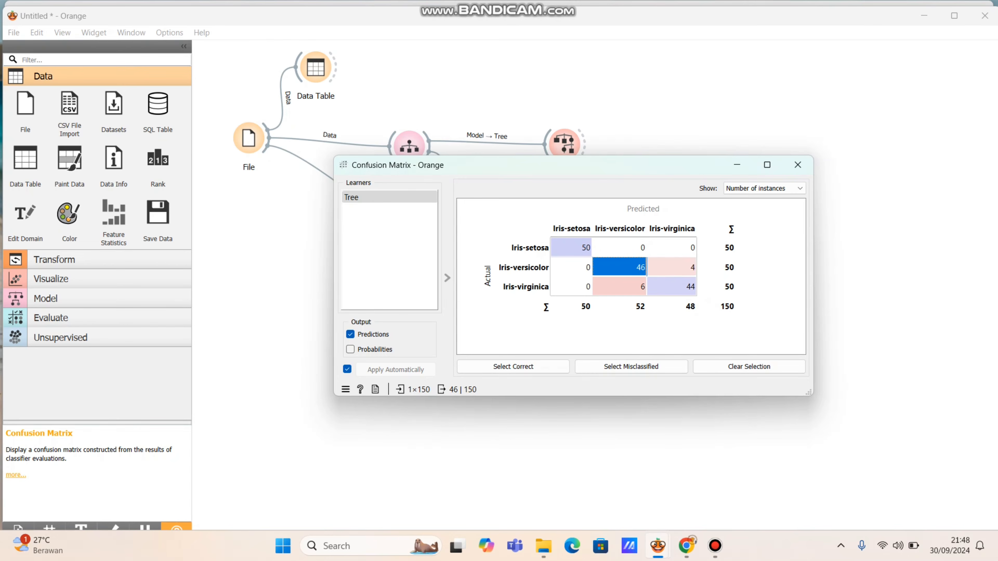
click(672, 267)
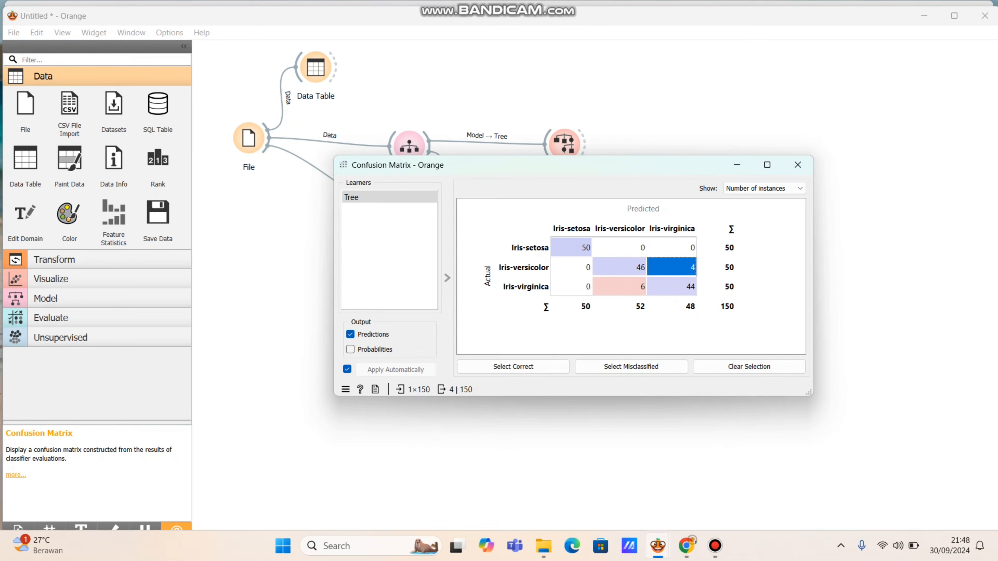
click(619, 286)
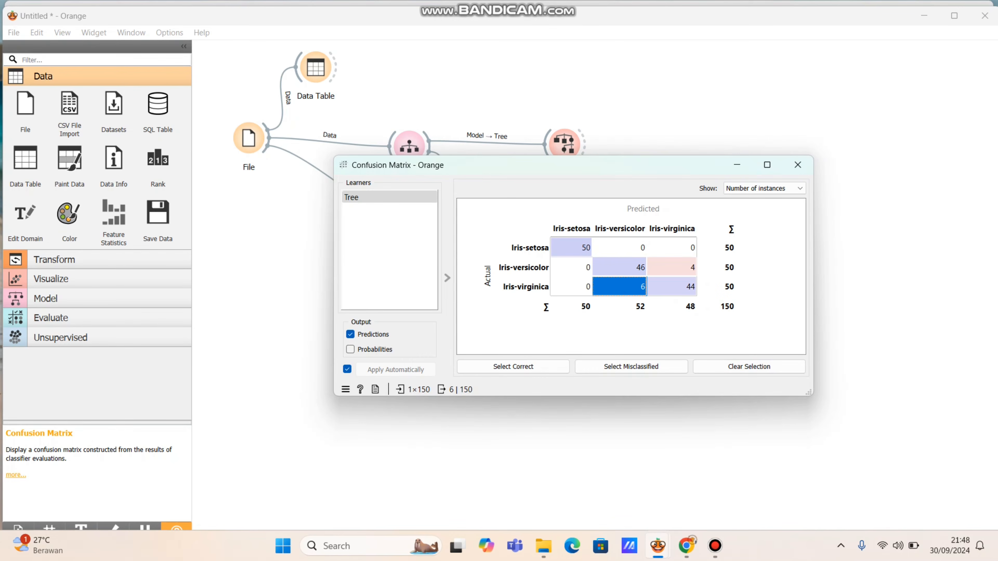
click(688, 287)
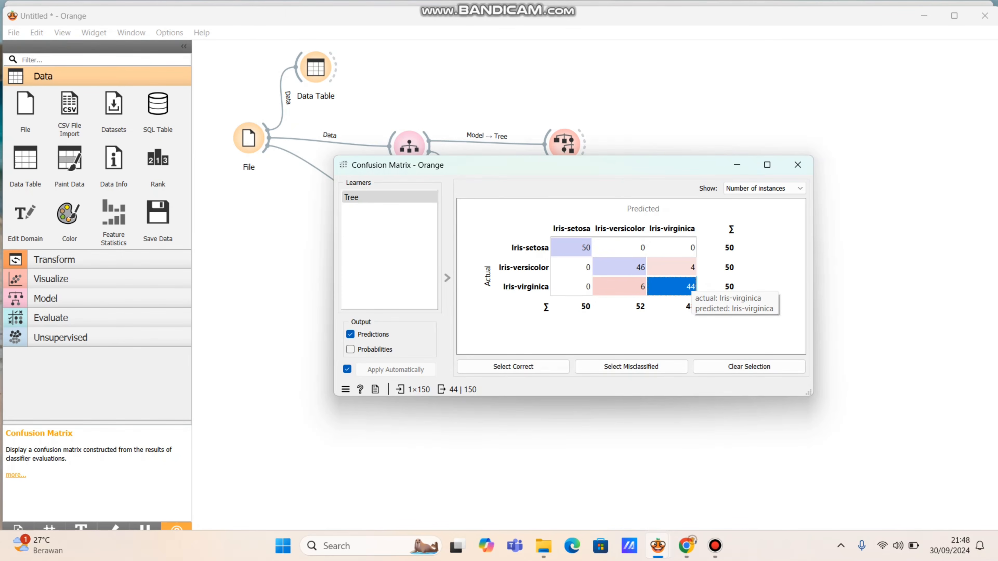
click(625, 286)
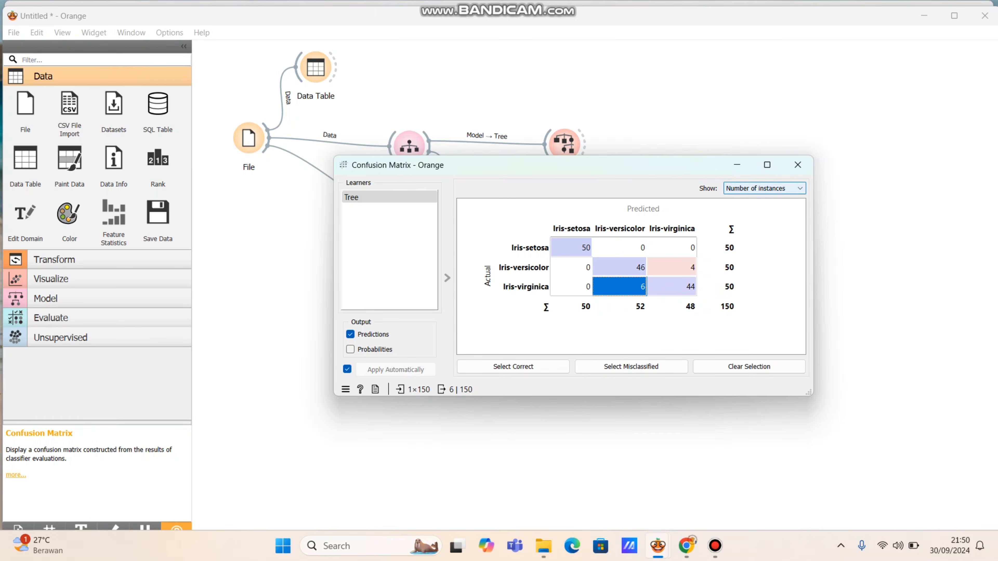
drag(644, 166, 623, 253)
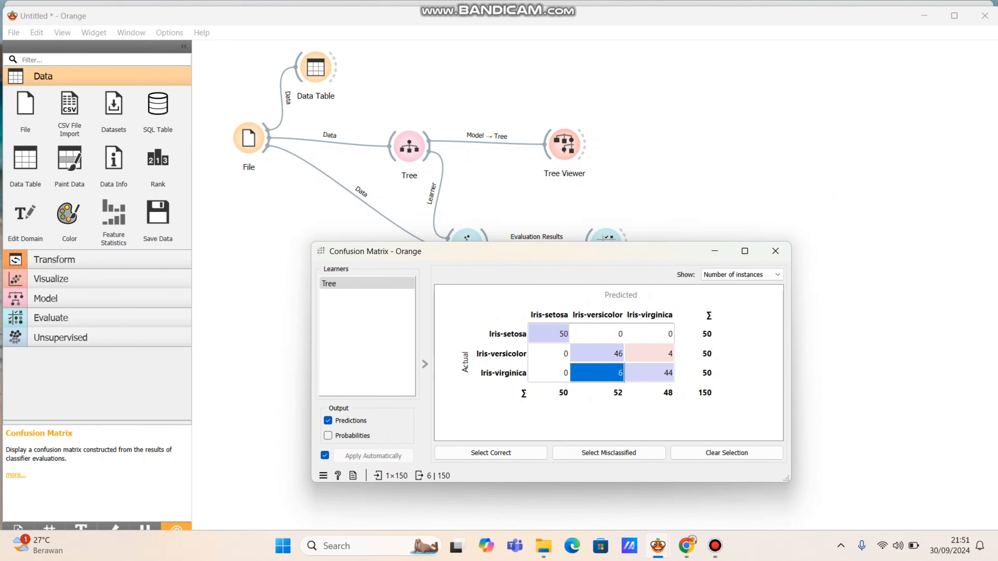
drag(624, 250, 651, 169)
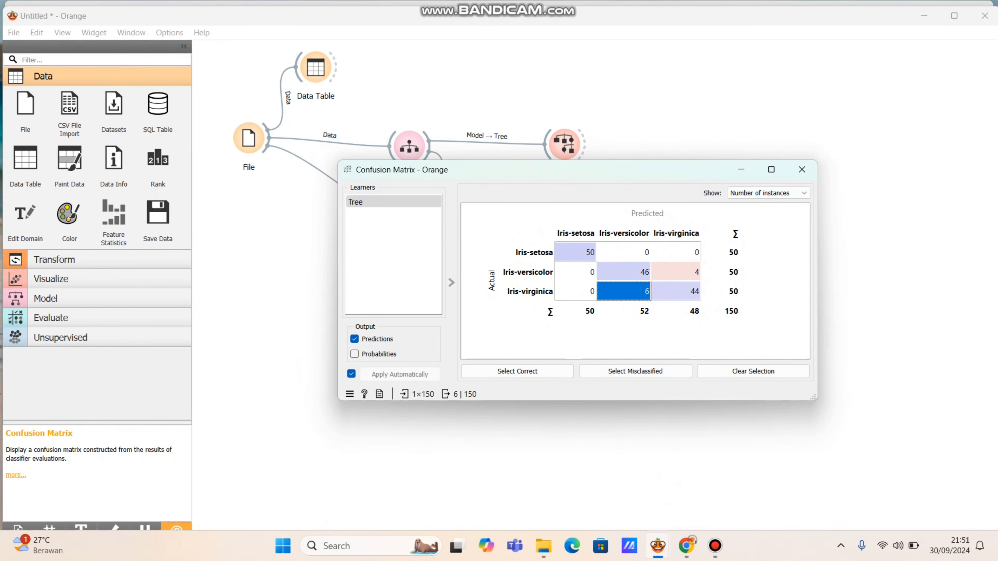
click(802, 169)
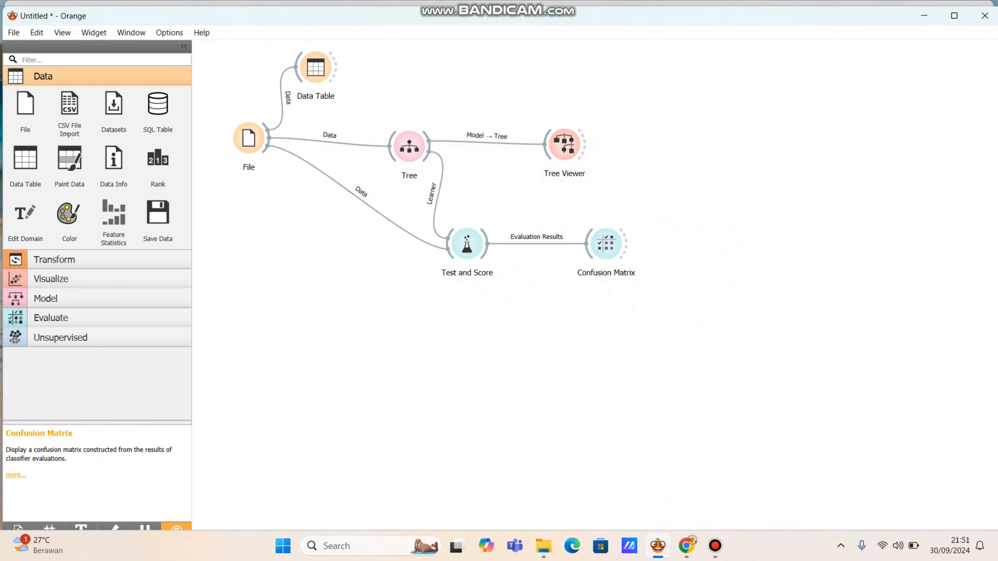
Step: Review the iris dataset's details and column roles in the File widget, and close it
double_click(248, 138)
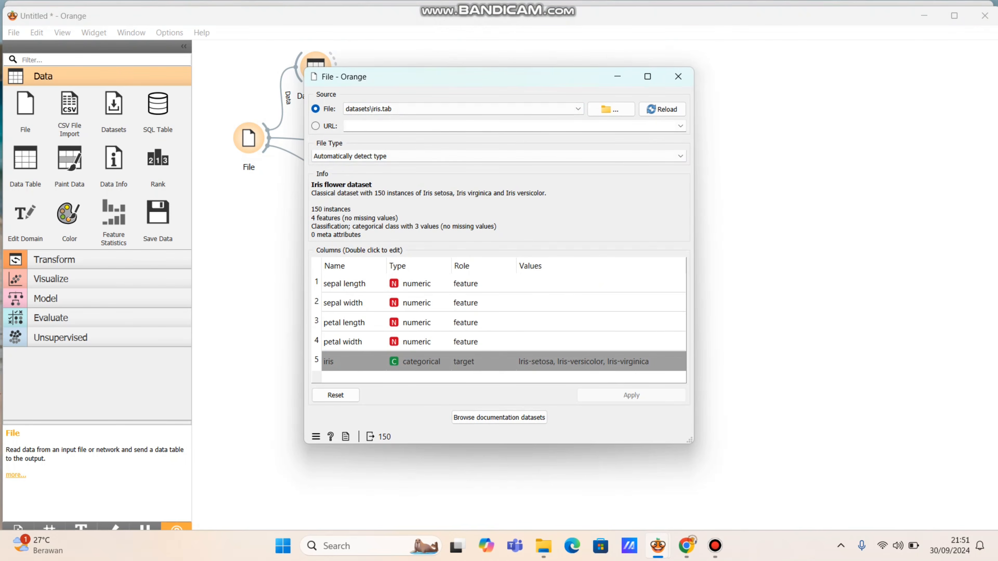
click(678, 76)
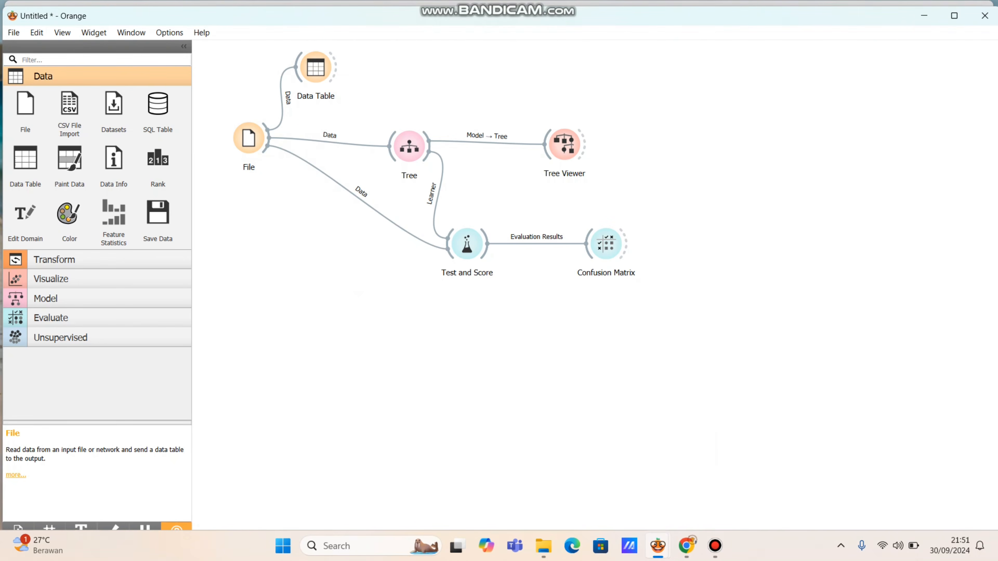